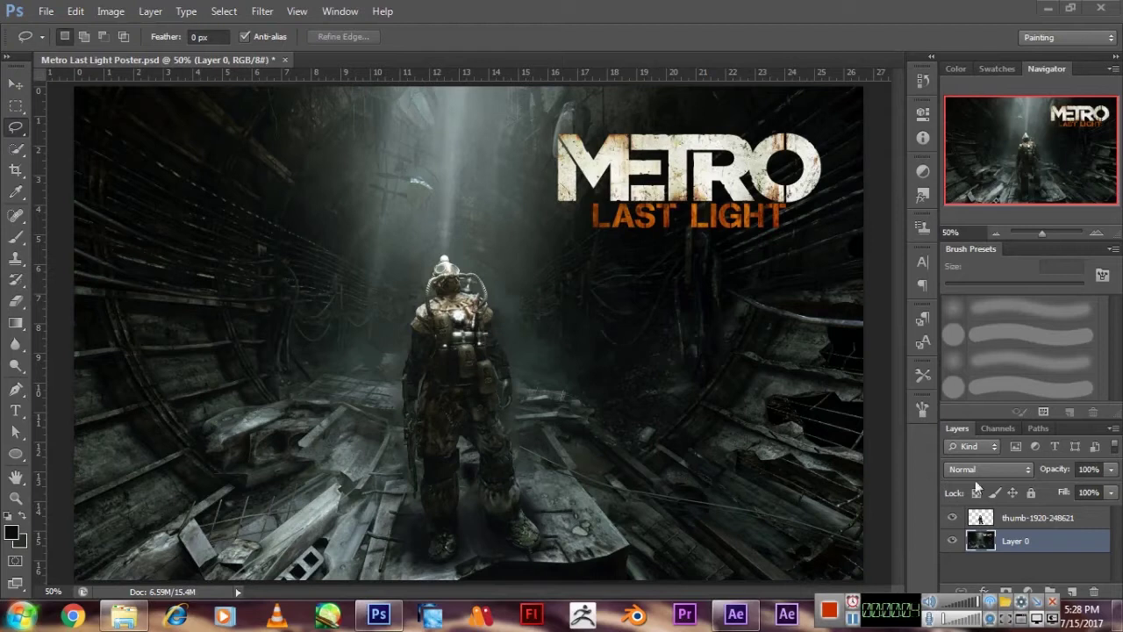
Toggle the background and top layers' visibility to inspect the logo on Layer 0.
left_click(953, 542)
left_click(953, 542)
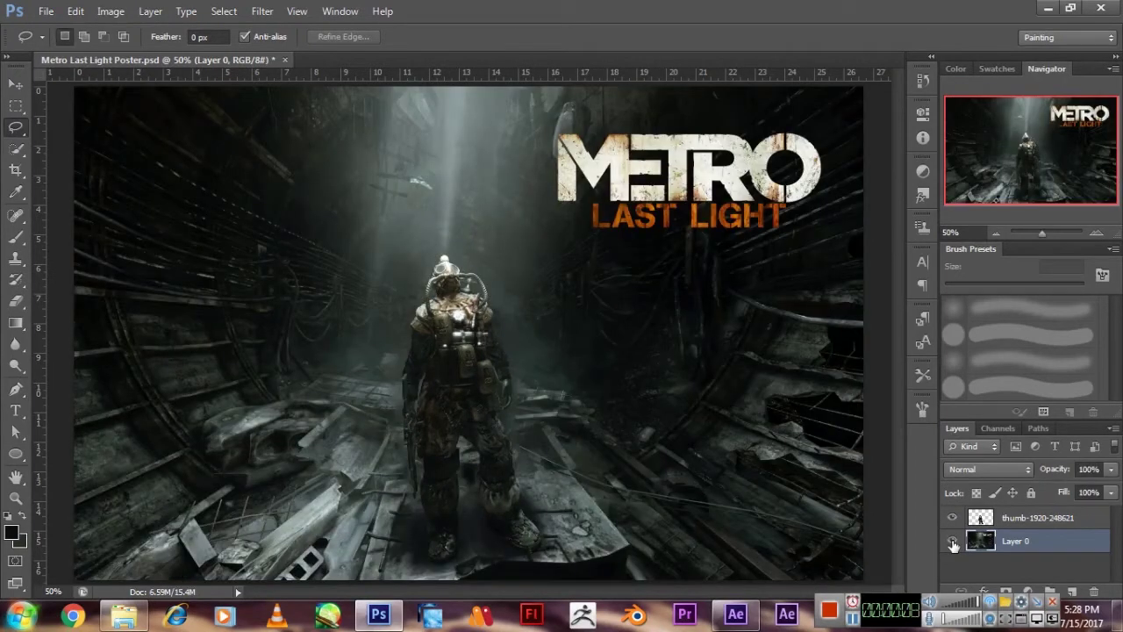
left_click(953, 518)
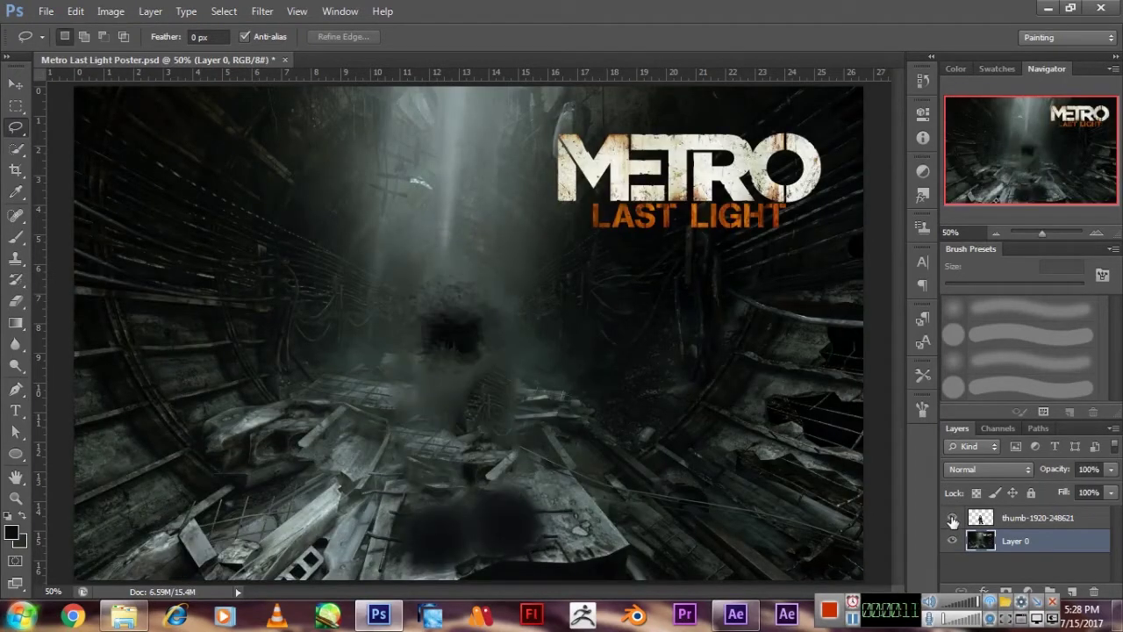
left_click(953, 518)
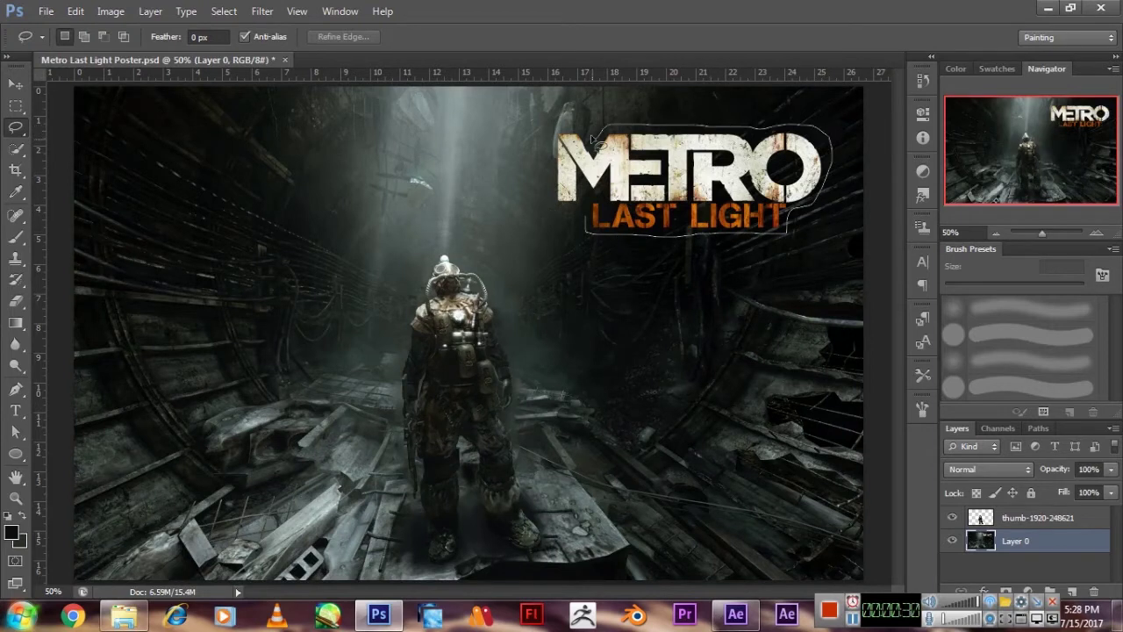
Lasso the logo on Layer 0, erase it with a Content-Aware fill, and deselect.
left_click_drag(594, 225, 586, 228)
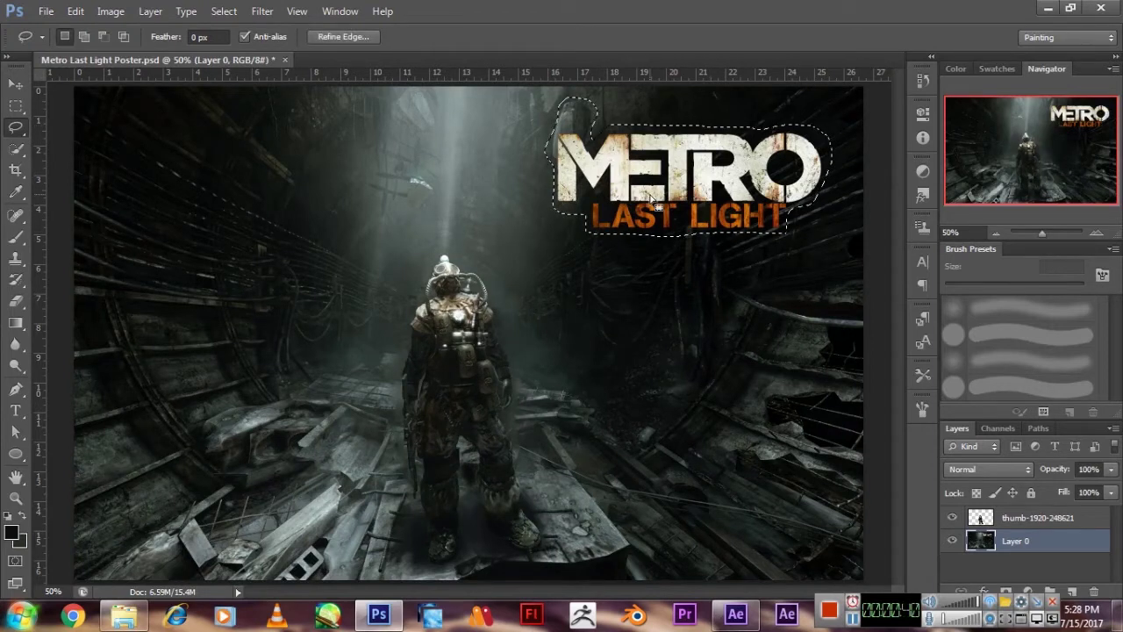
right_click(646, 132)
left_click(702, 430)
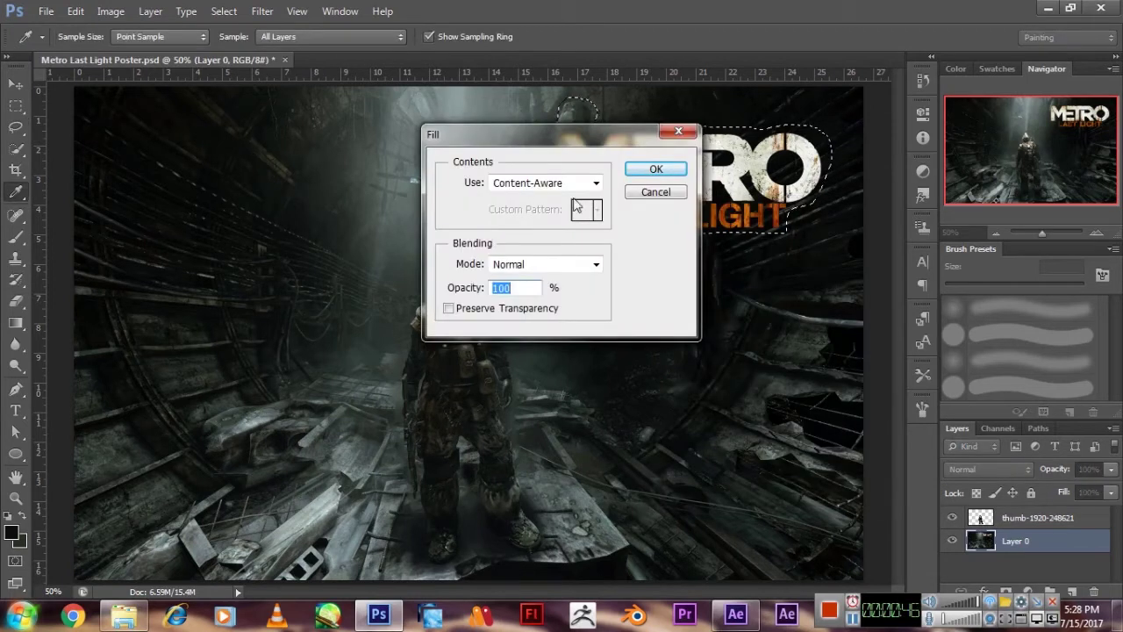
left_click(596, 183)
left_click(525, 254)
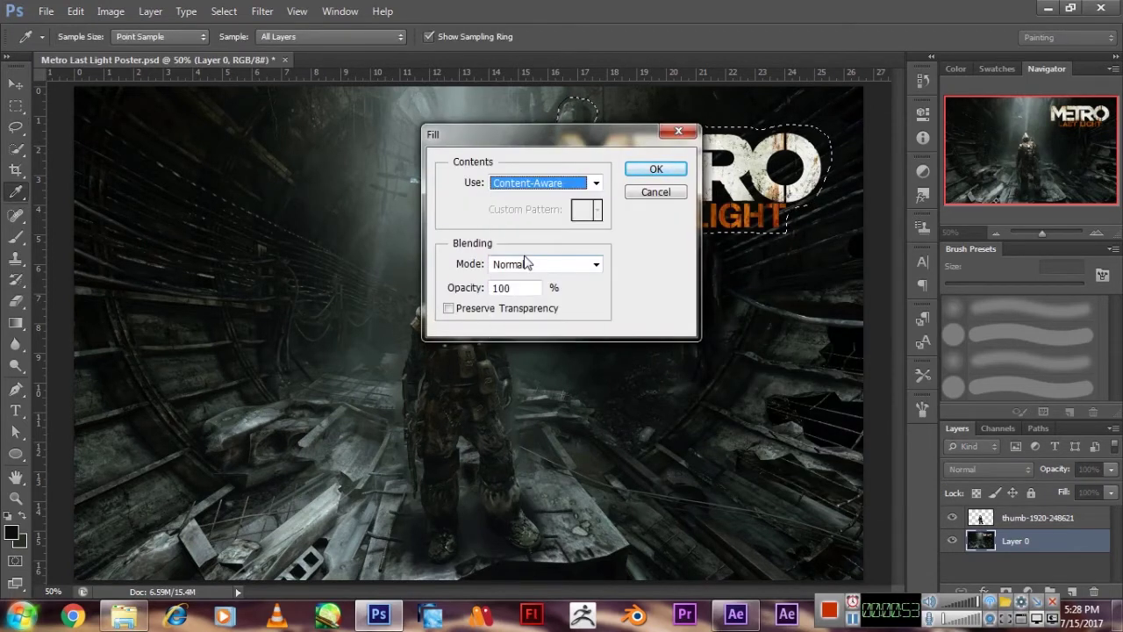
left_click(666, 168)
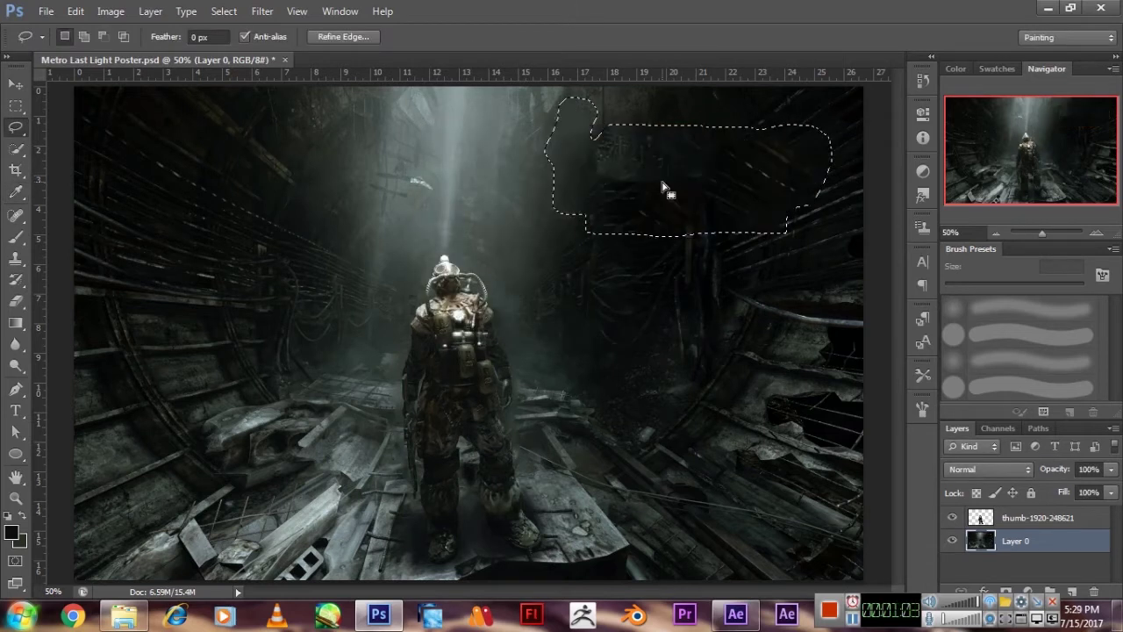
key("ctrl+d")
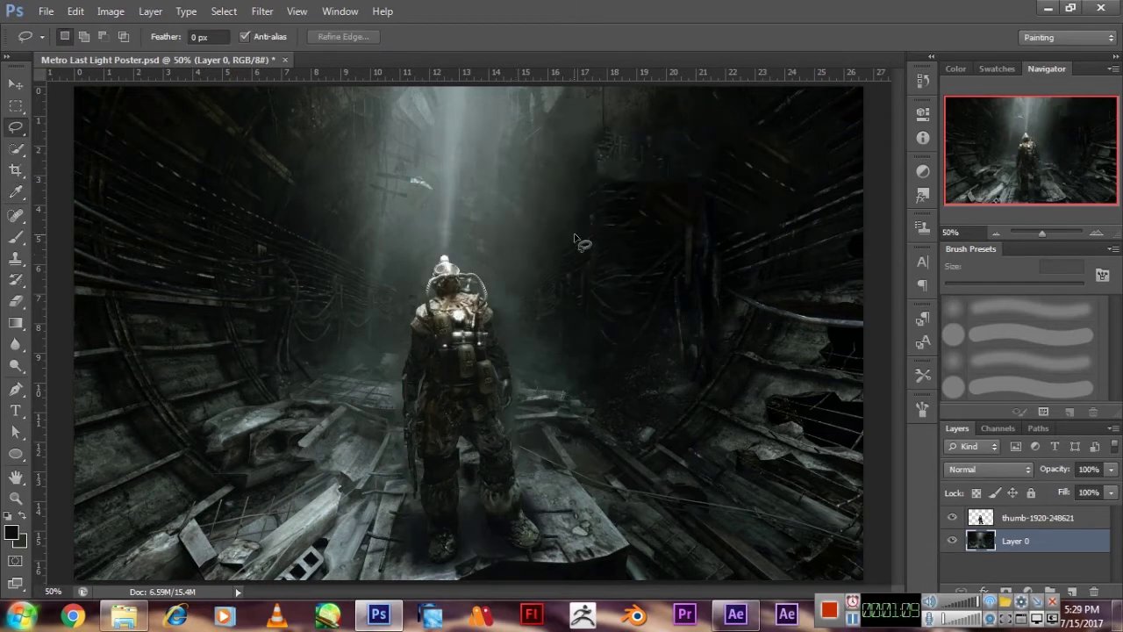
left_click(46, 10)
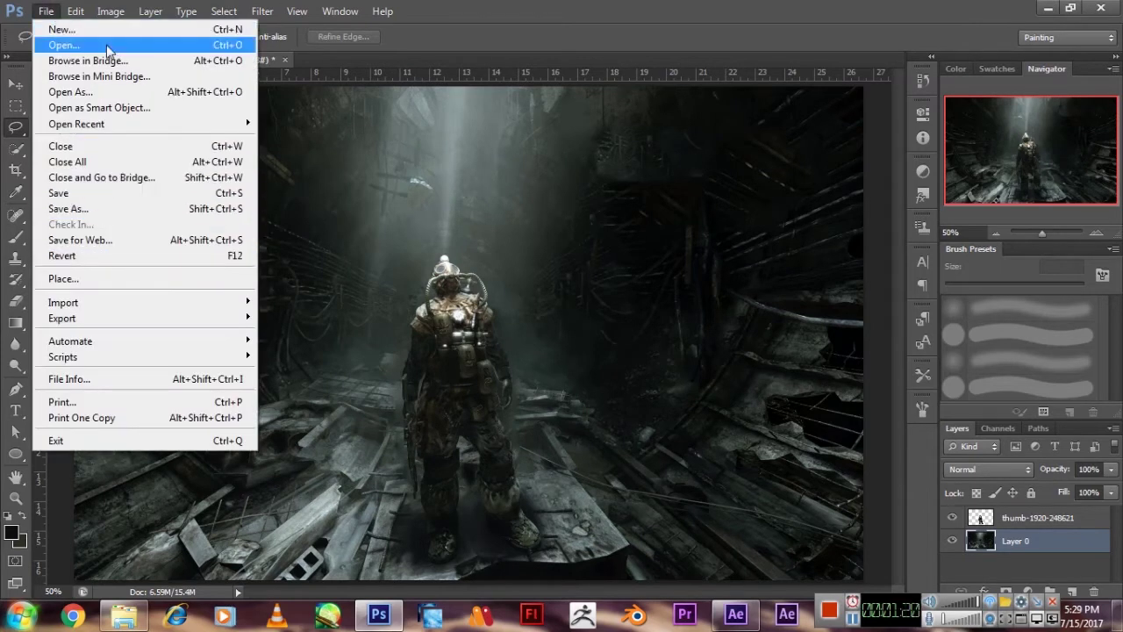
Drag the 2796_metro-last-night-prev.png logo from the desktop folder into the Photoshop poster.
left_click(1048, 8)
left_click(1048, 8)
left_click(187, 181)
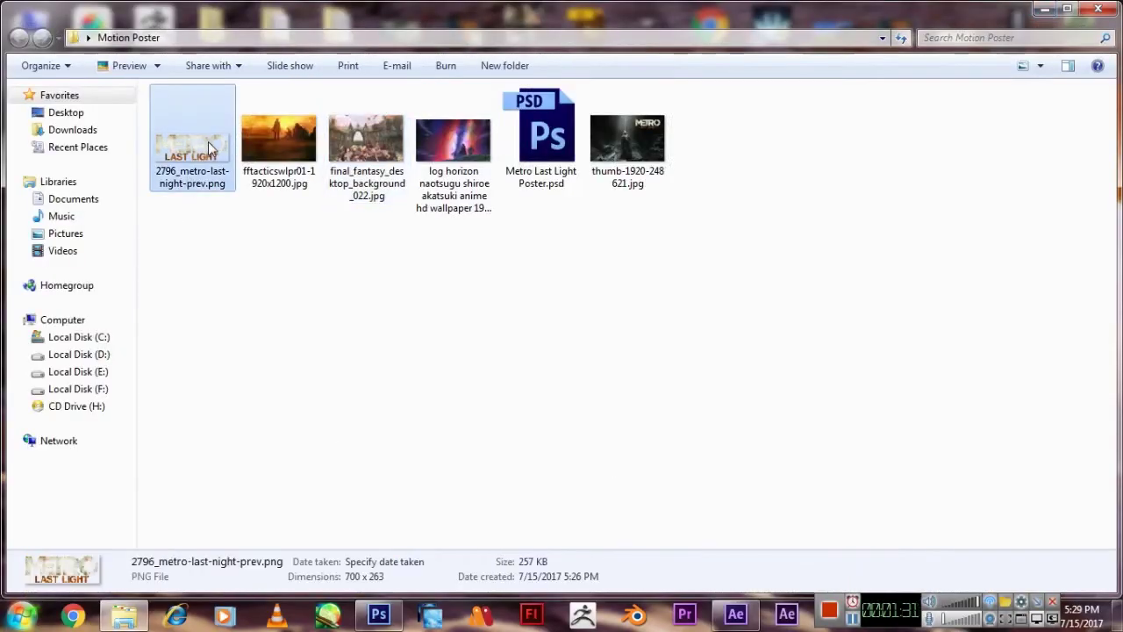
mouse_move(210, 149)
left_mouse_down()
mouse_move(395, 606)
mouse_move(733, 202)
left_mouse_up()
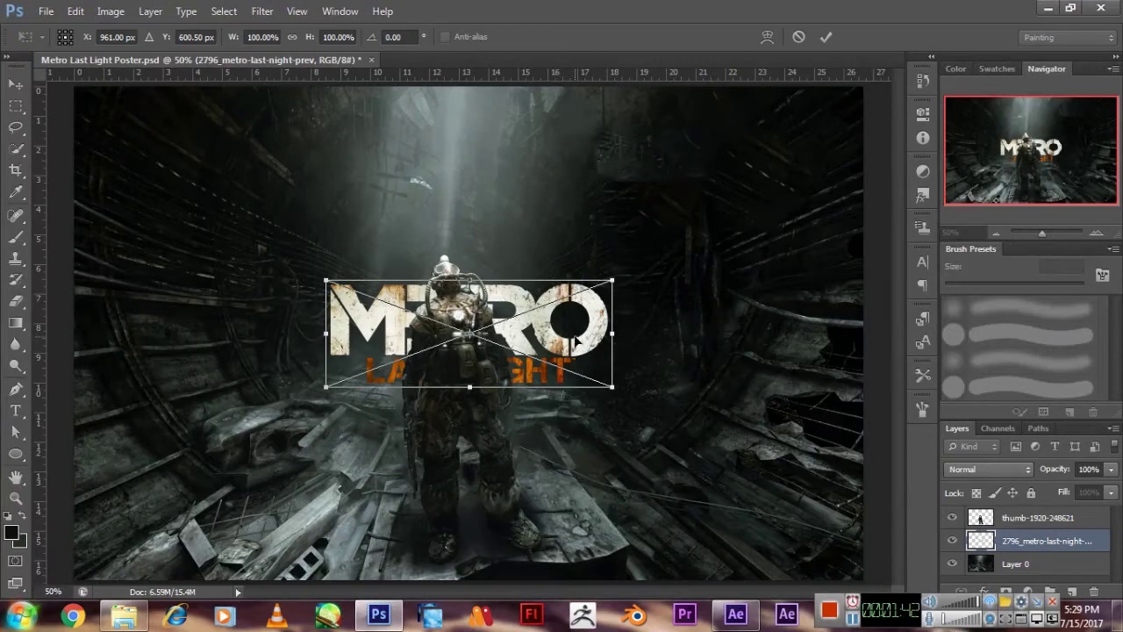
Move the logo to the poster's upper right, shrink it slightly and commit the transform.
mouse_move(575, 336)
left_mouse_down()
mouse_move(704, 263)
mouse_move(825, 149)
left_mouse_up()
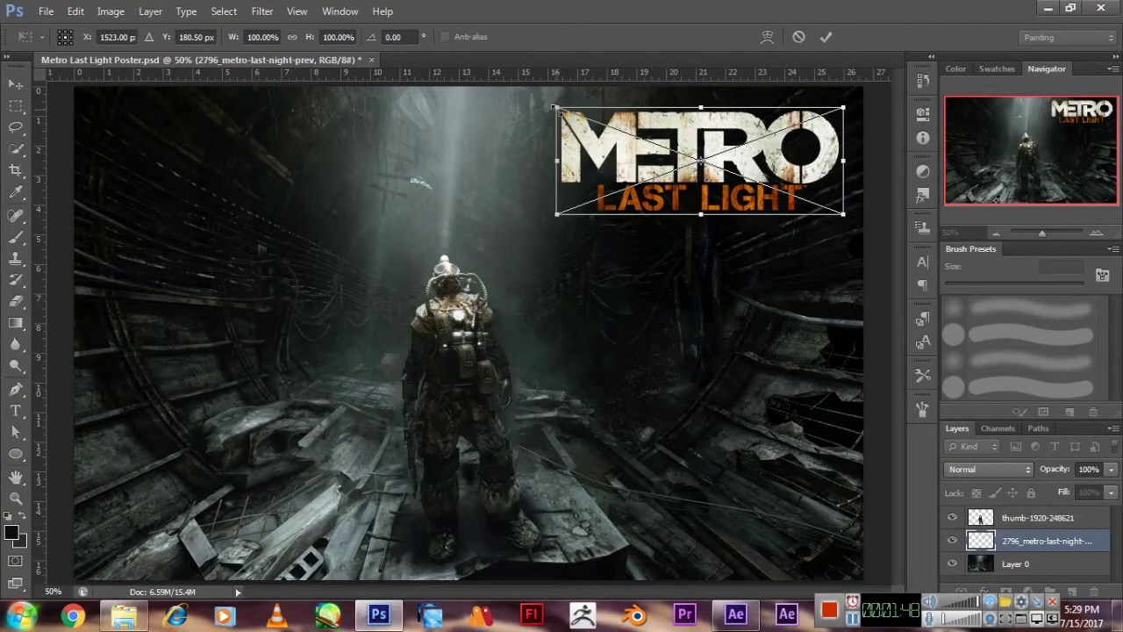
left_click_drag(556, 107, 581, 142)
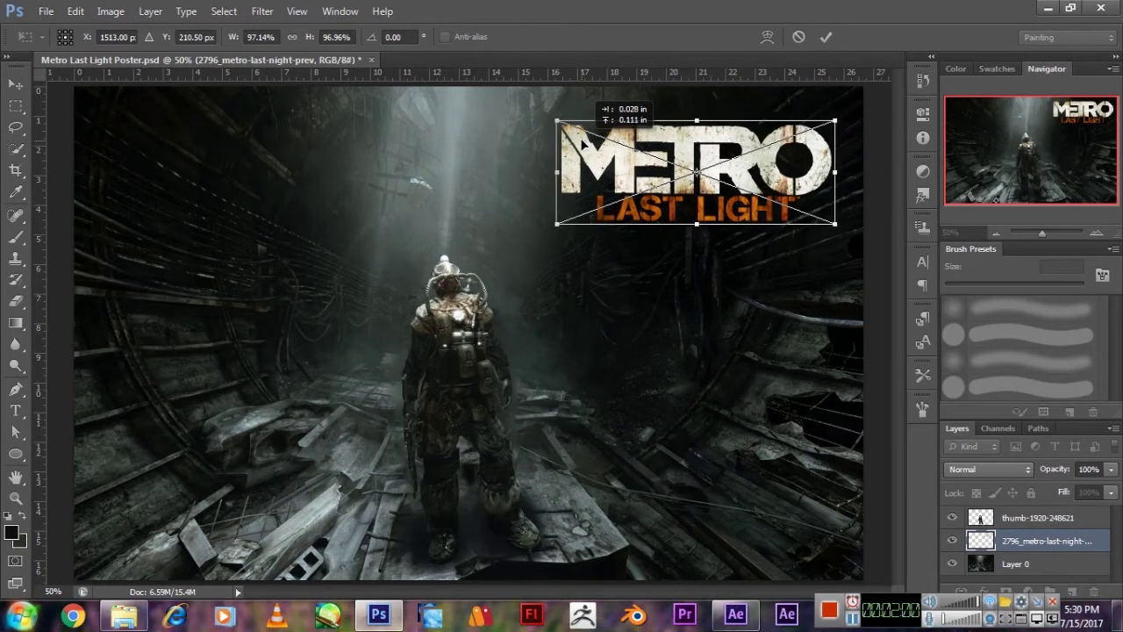
left_click(825, 37)
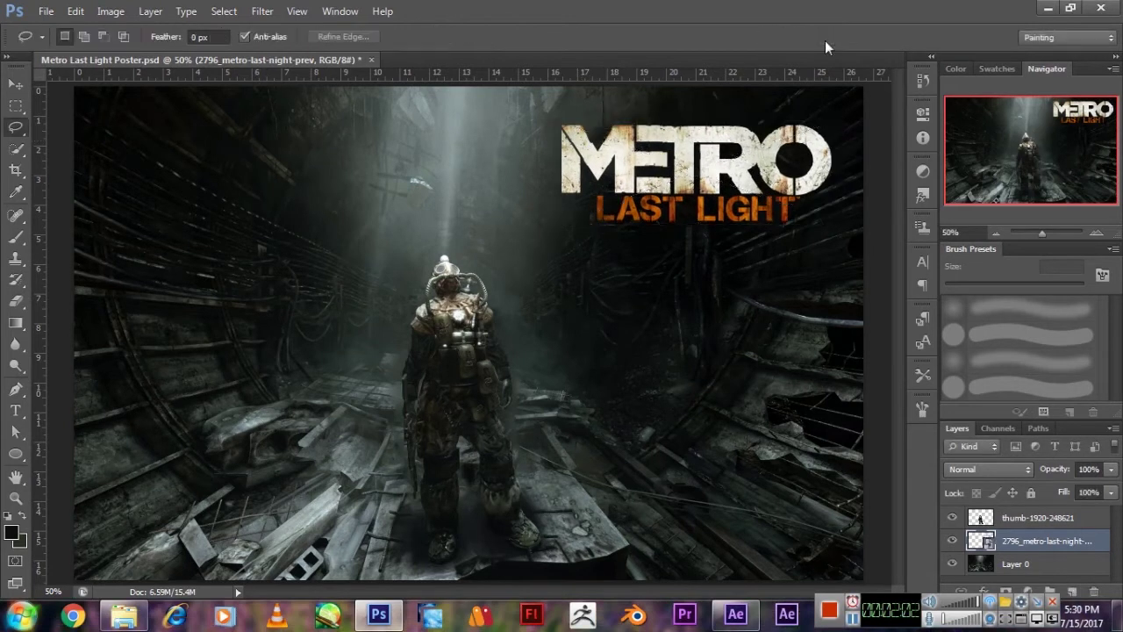
left_click(1047, 7)
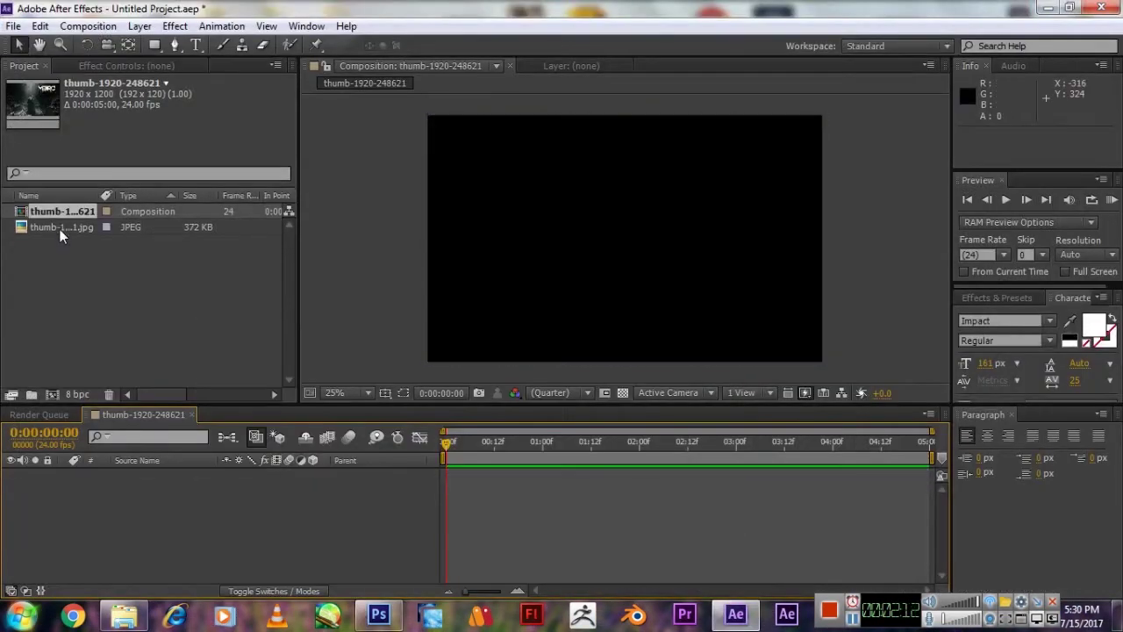
Delete the old JPEG footage and thumb composition from the Project panel.
left_click(60, 229)
key("Delete")
left_click(65, 212)
key("Delete")
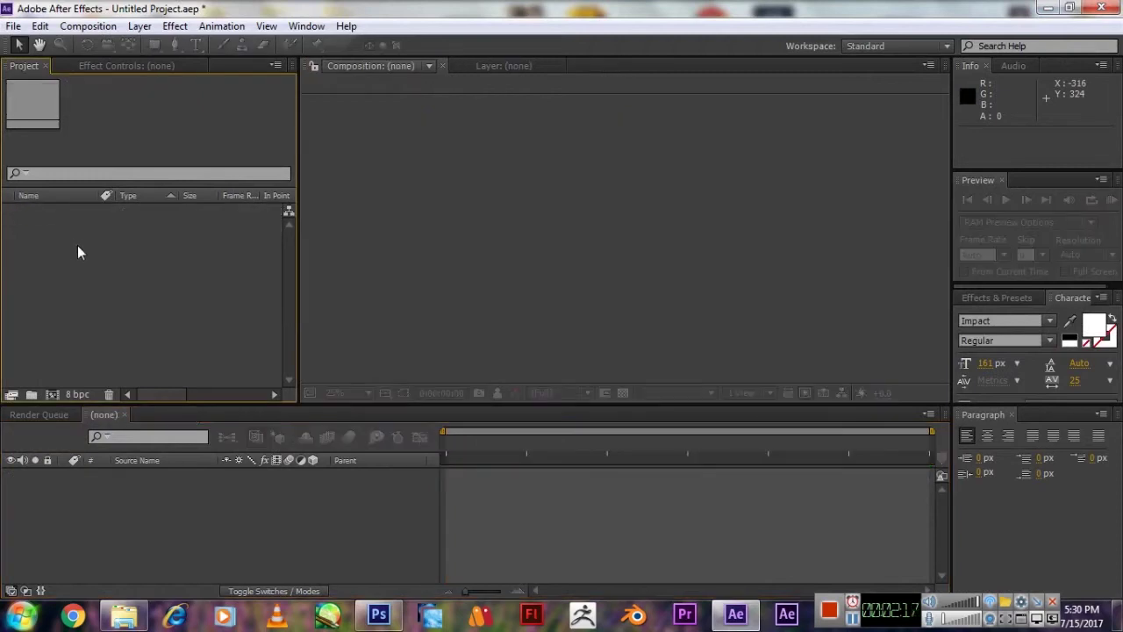
Import Metro Last Light Poster.psd as a composition with editable layer styles and open it.
double_click(77, 252)
left_click(135, 258)
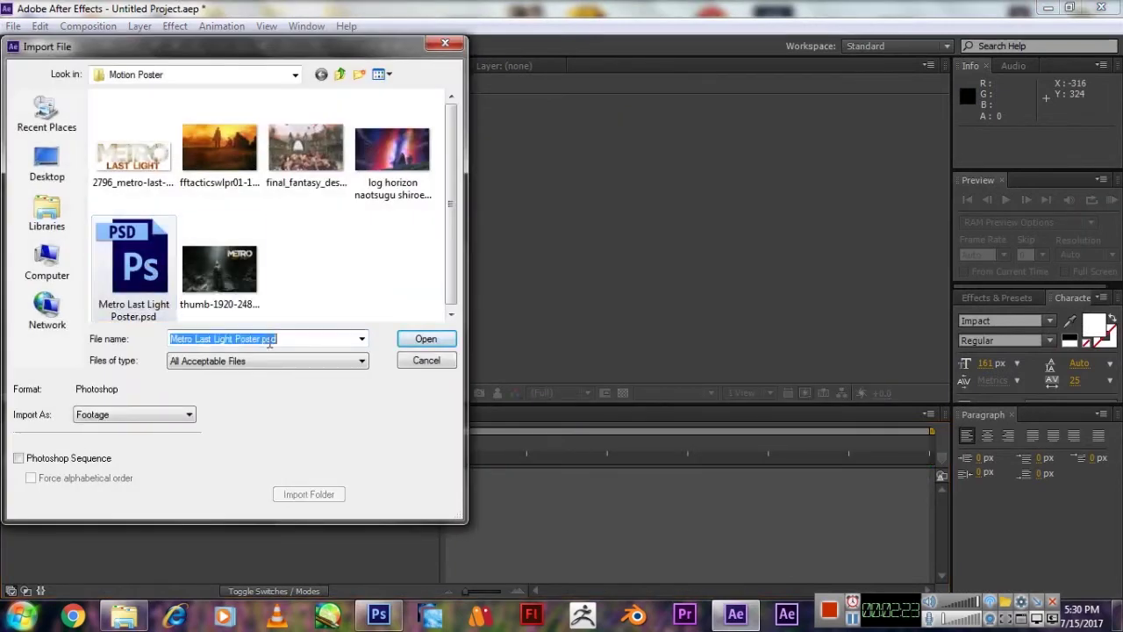
left_click(427, 339)
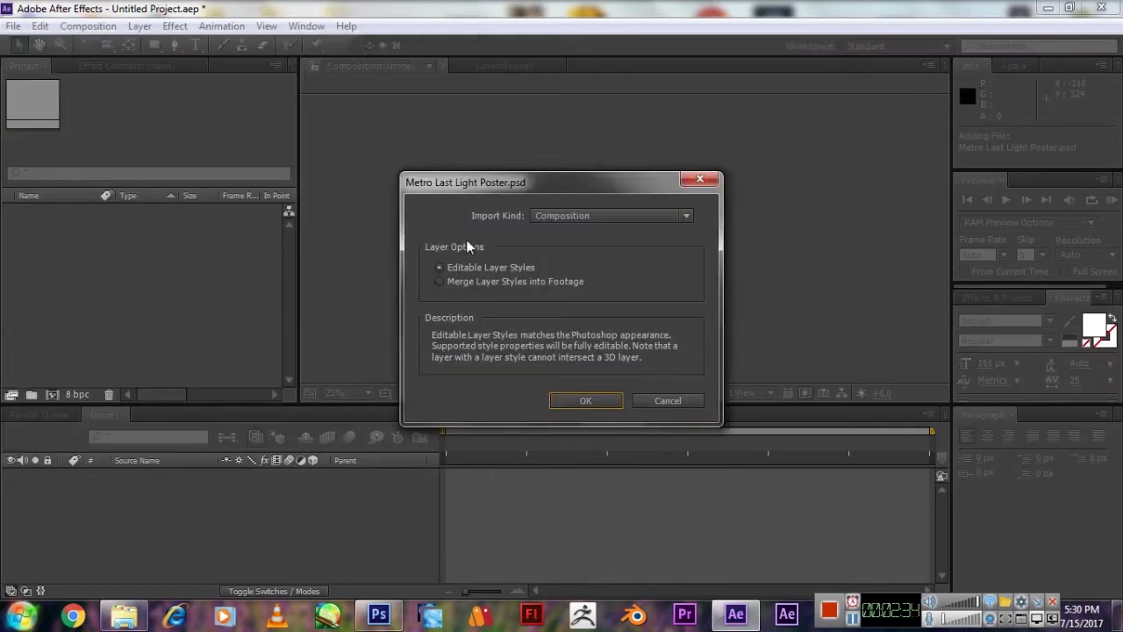
left_click(520, 266)
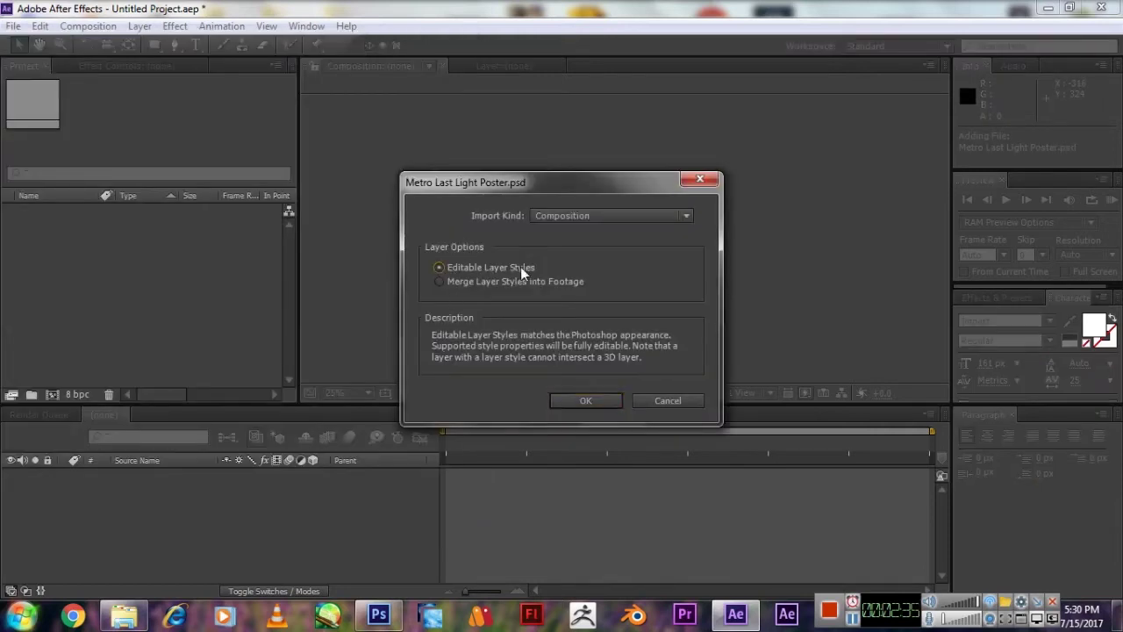
left_click(584, 402)
double_click(50, 211)
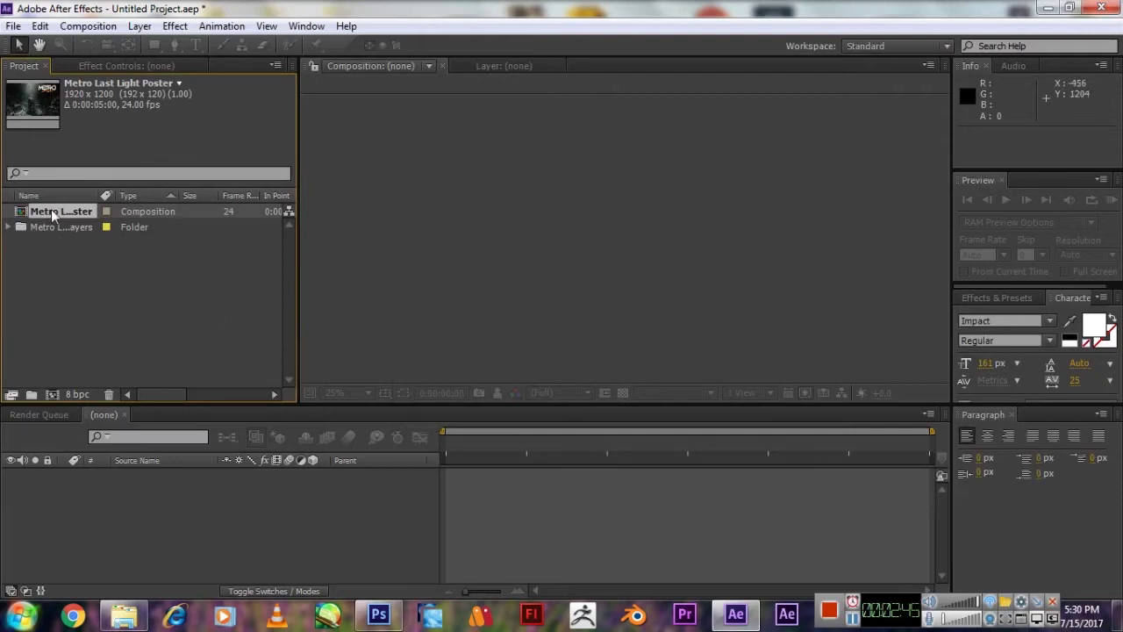
Rename the PSD layers to character, logo and bg.
left_click(117, 475)
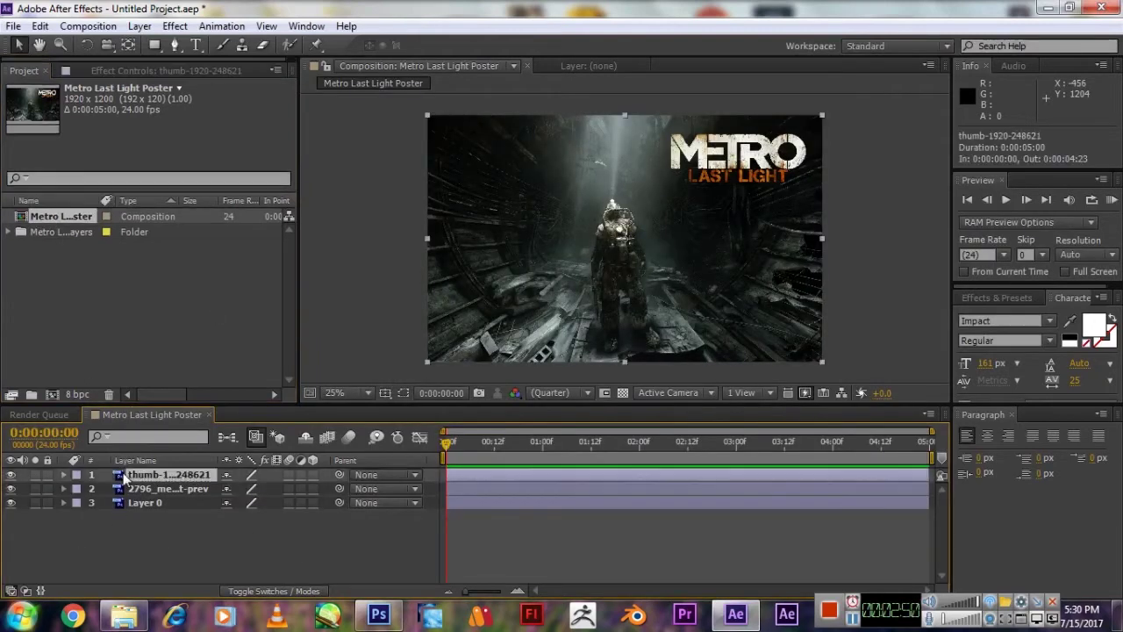
key("Return")
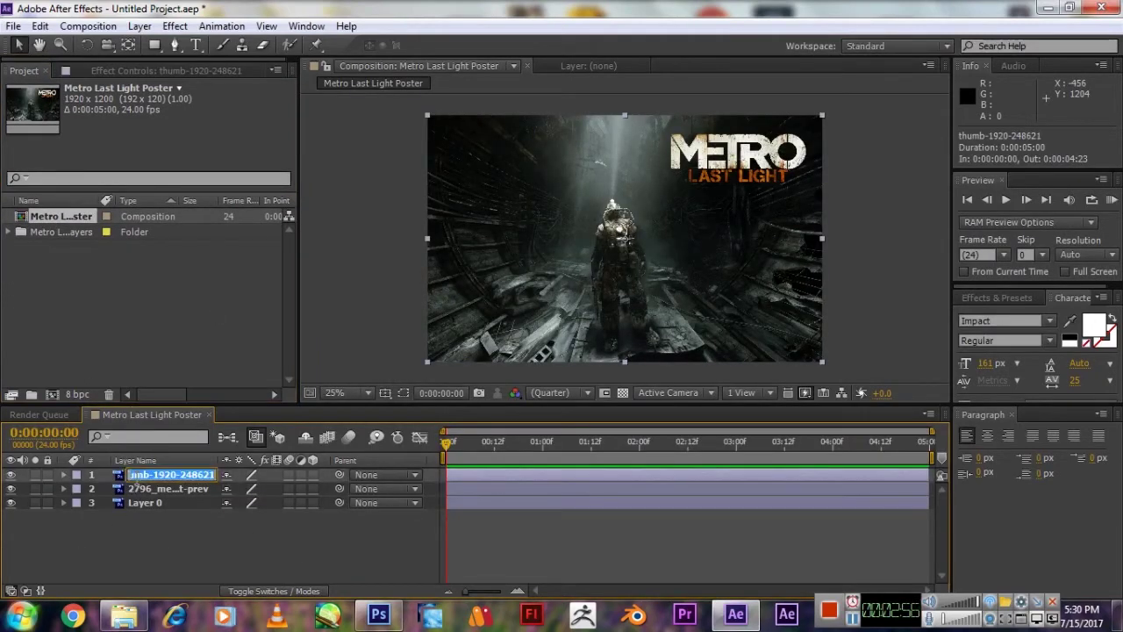
type("character")
left_click(150, 489)
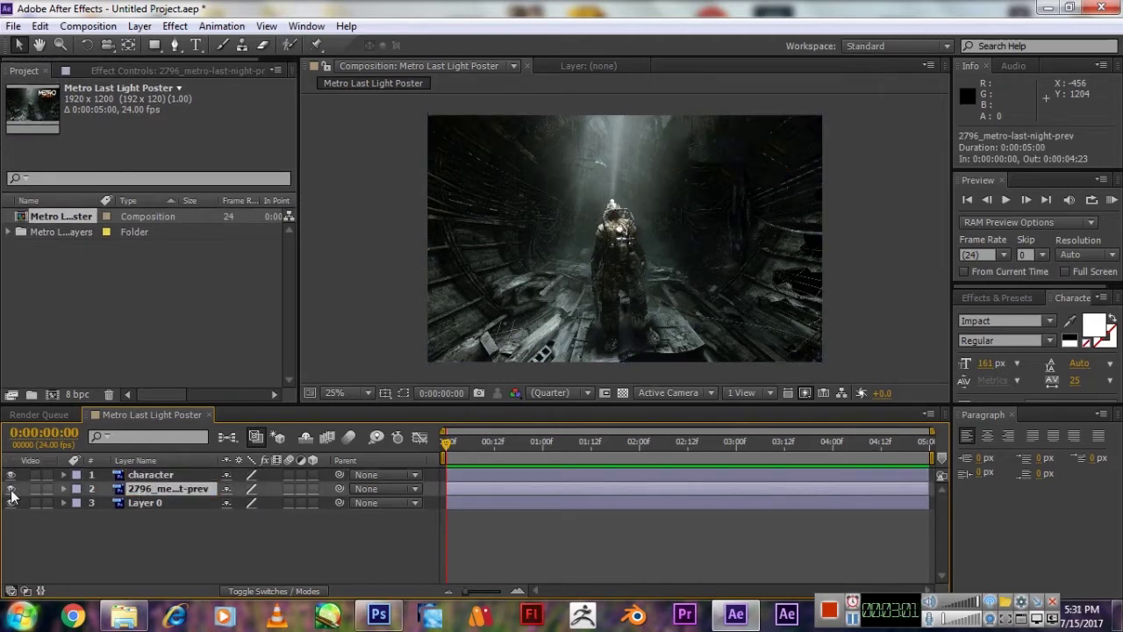
type("logo")
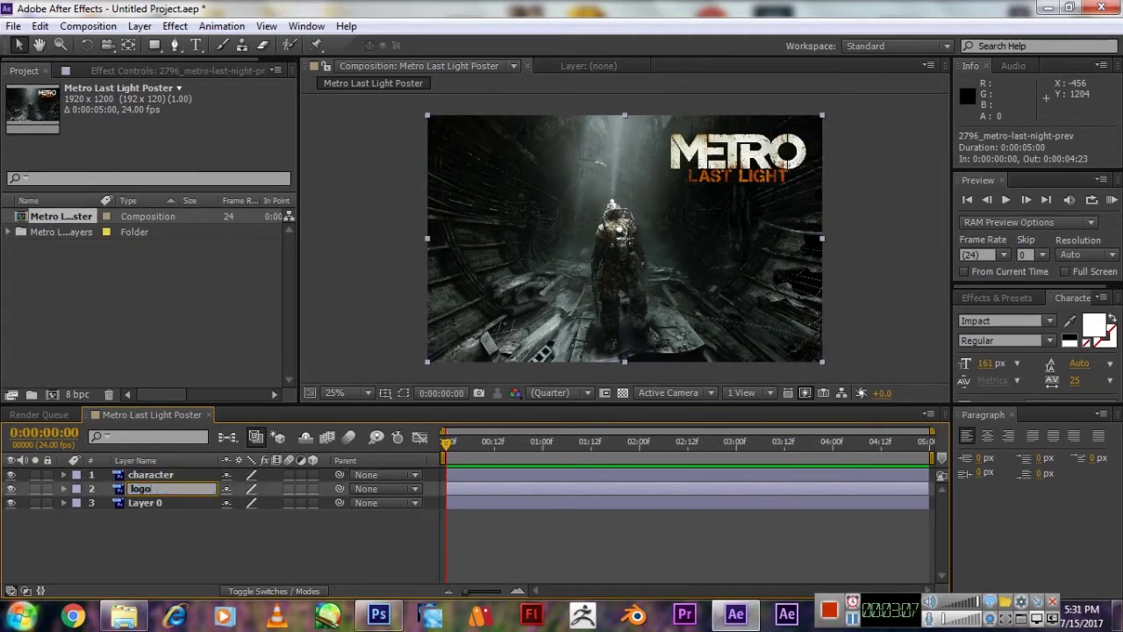
key("Return")
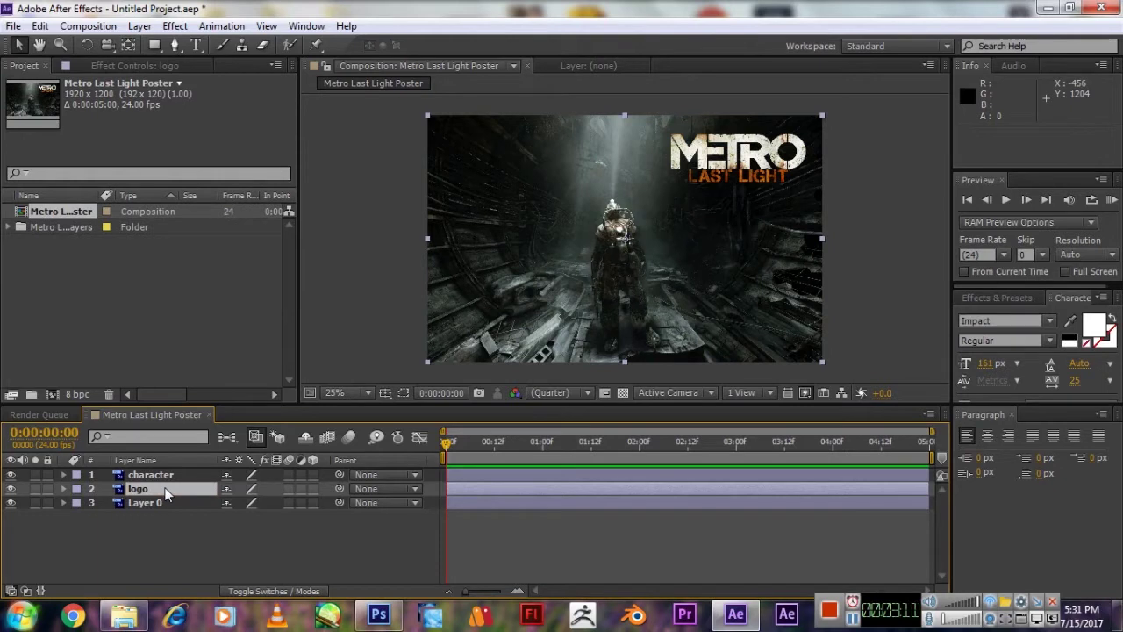
left_click(120, 502)
key("Return")
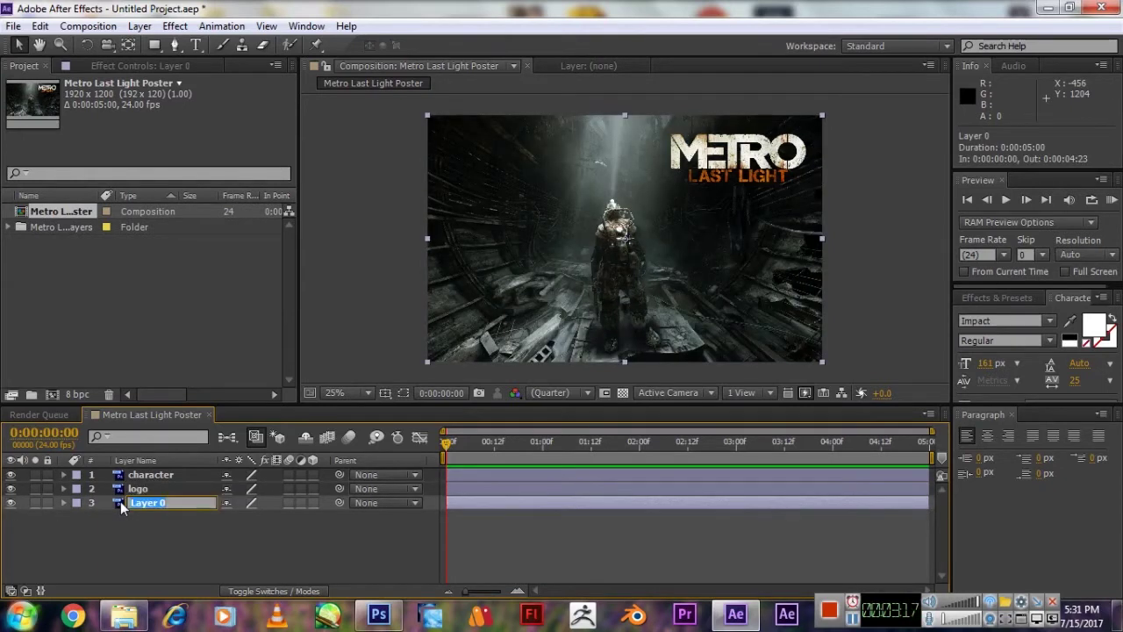
type("bg")
key("Return")
Hide the character and logo layers and lock the bg layer.
left_click_drag(10, 489, 12, 480)
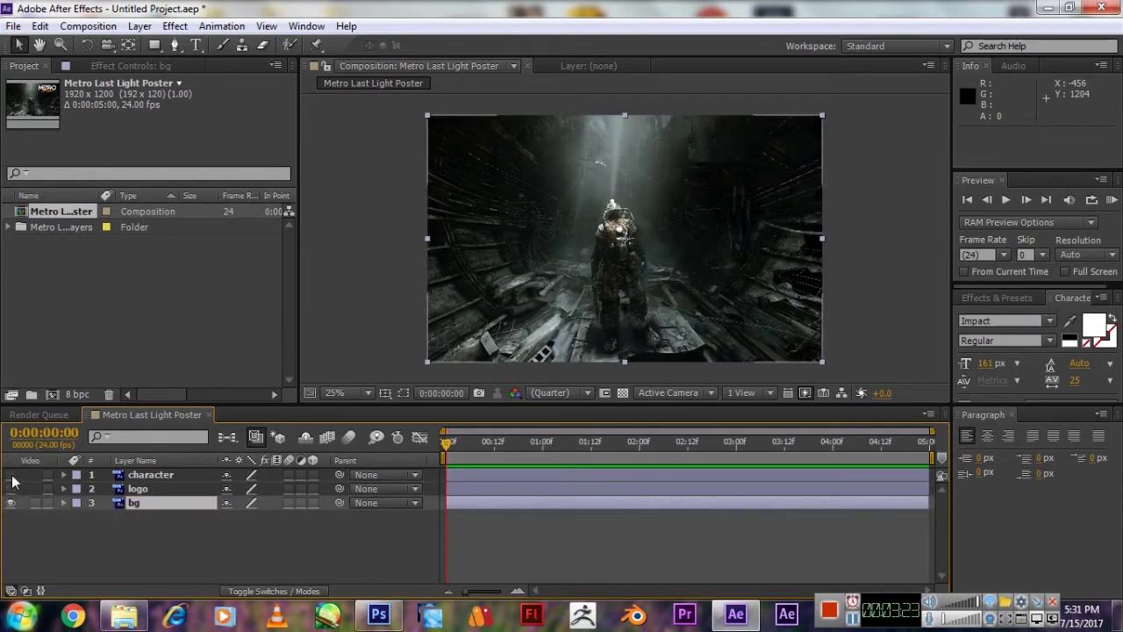
left_click(47, 502)
left_click_drag(602, 261, 761, 241)
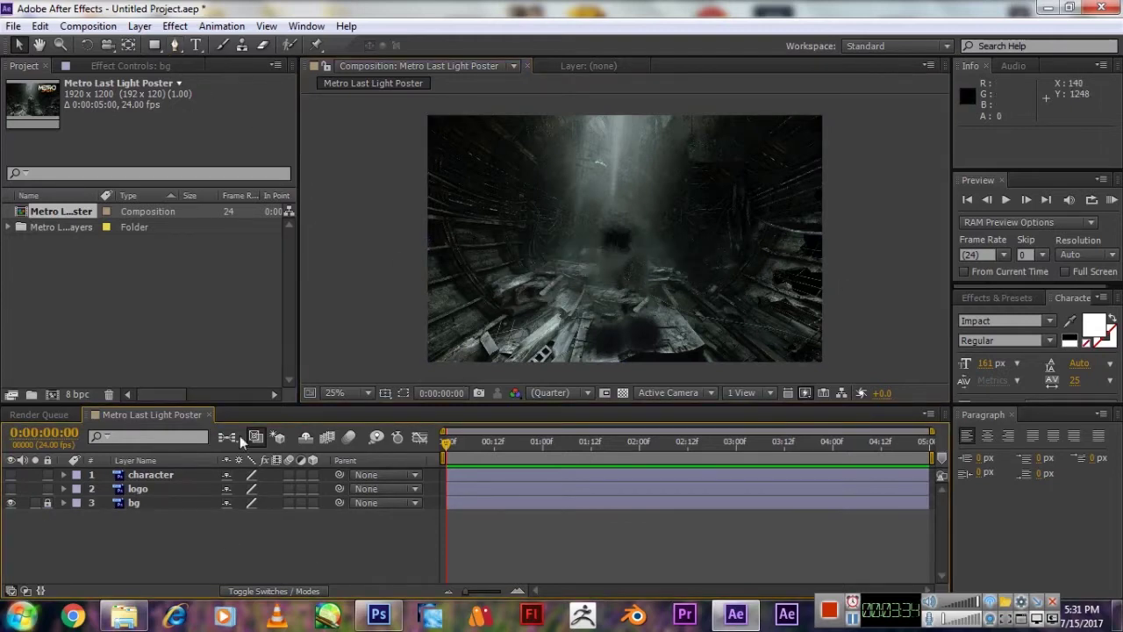
Add a new white solid layer and turn on its 3D switch.
right_click(229, 488)
mouse_move(270, 365)
left_click(525, 405)
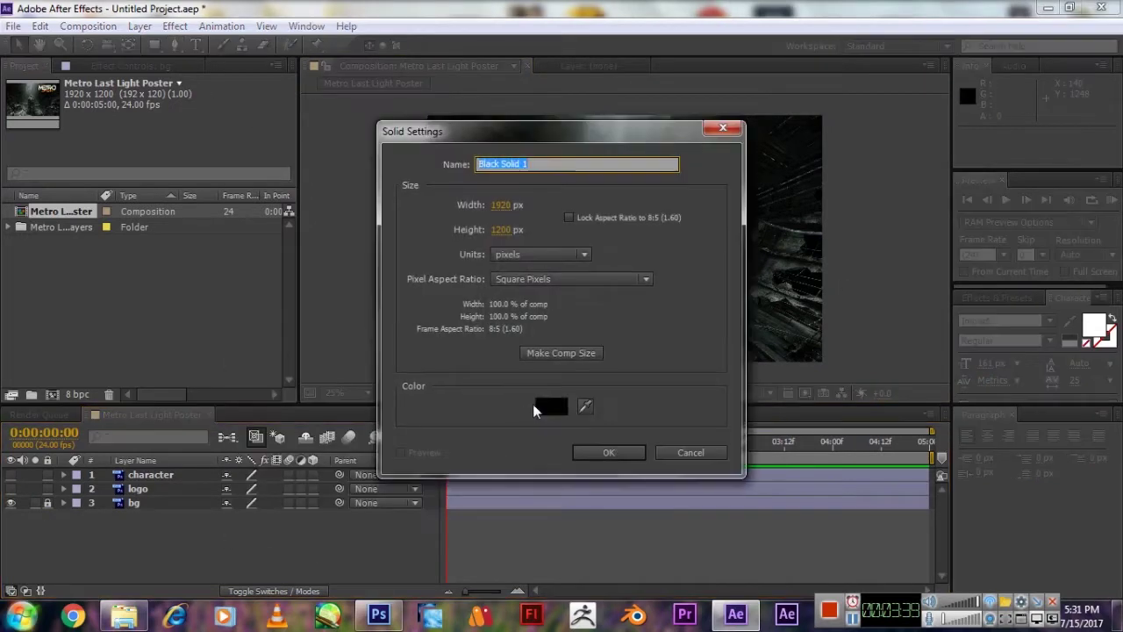
left_click(537, 406)
left_click(708, 238)
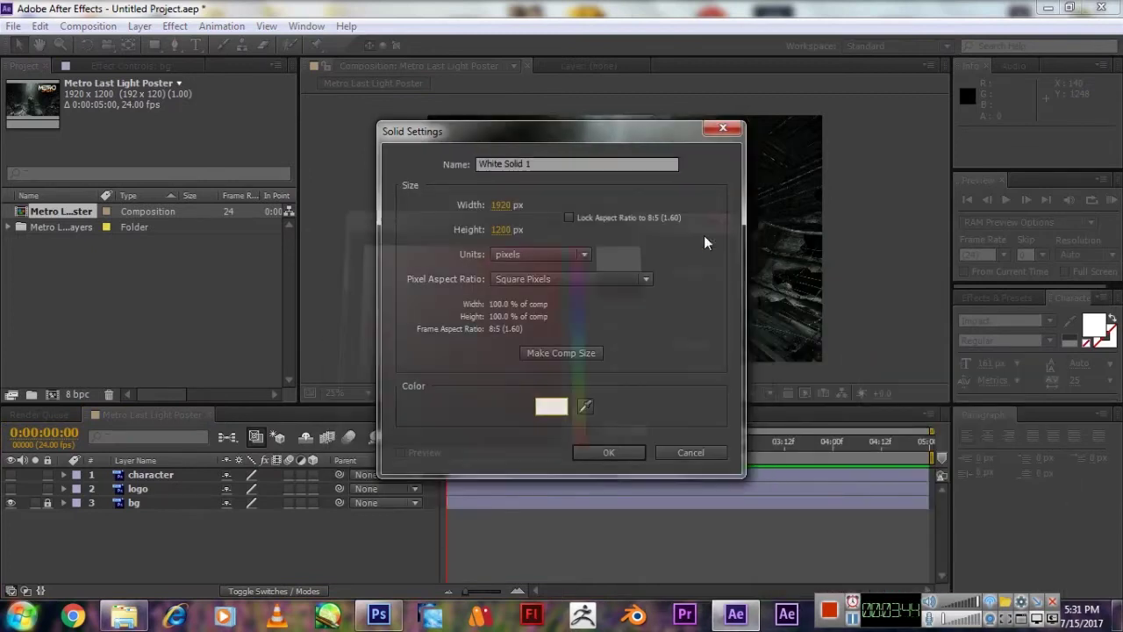
left_click(619, 451)
left_click(312, 474)
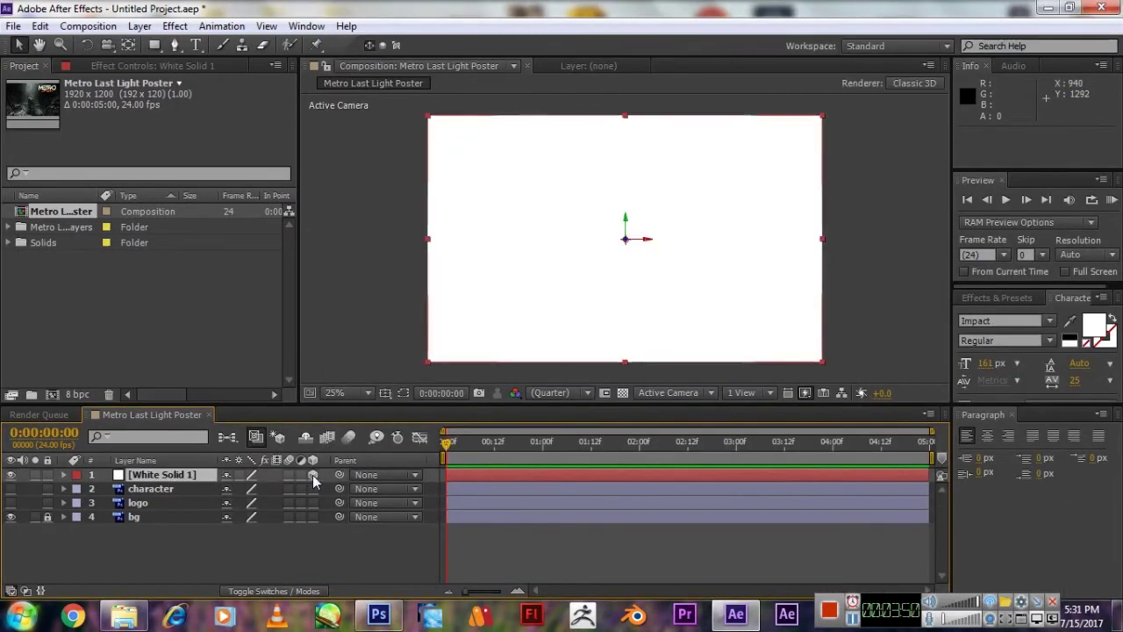
Stretch and push the solid back into a long floor plane, about 101% by 815%.
left_click(86, 45)
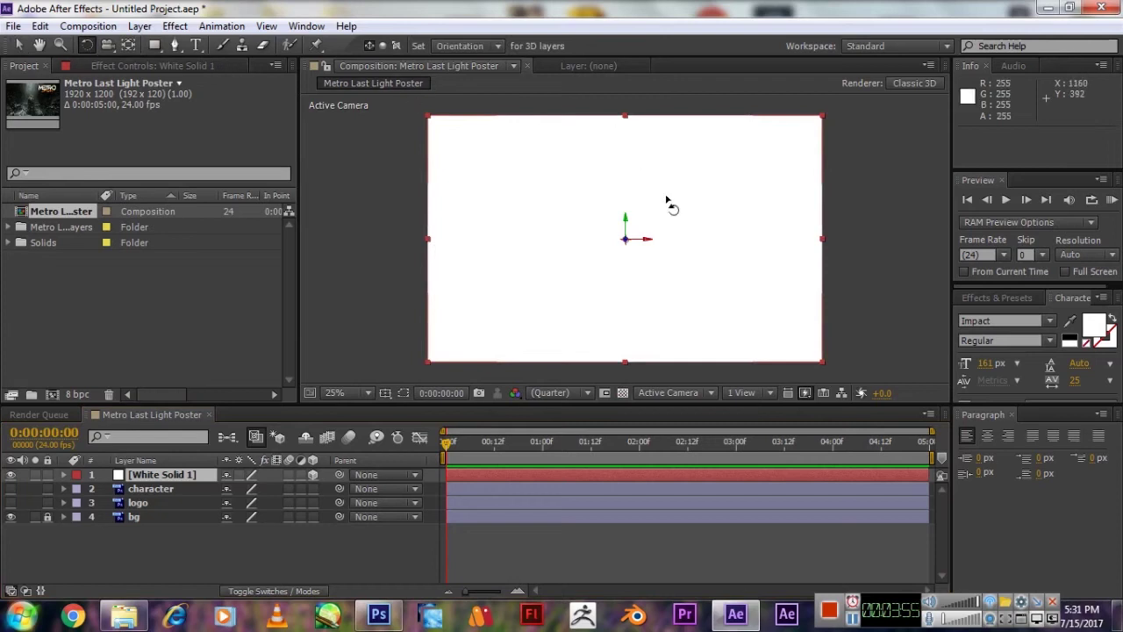
mouse_move(654, 230)
left_mouse_down()
mouse_move(651, 186)
mouse_move(627, 345)
mouse_move(625, 270)
mouse_move(663, 206)
left_mouse_up()
key("ctrl+z")
left_click(21, 45)
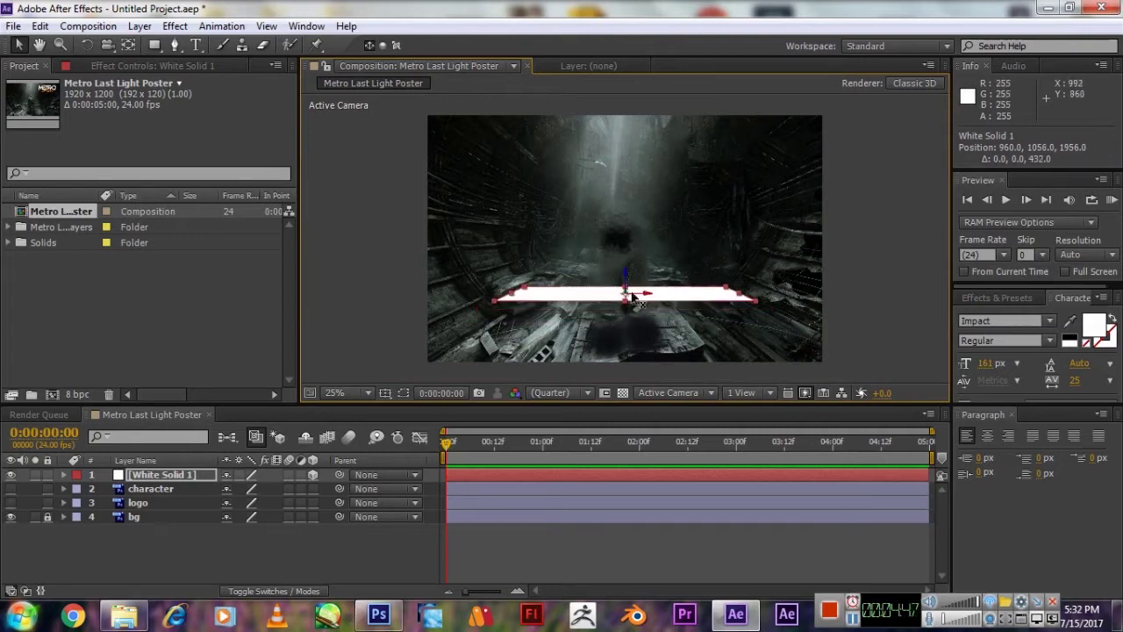
left_click_drag(628, 302, 626, 381)
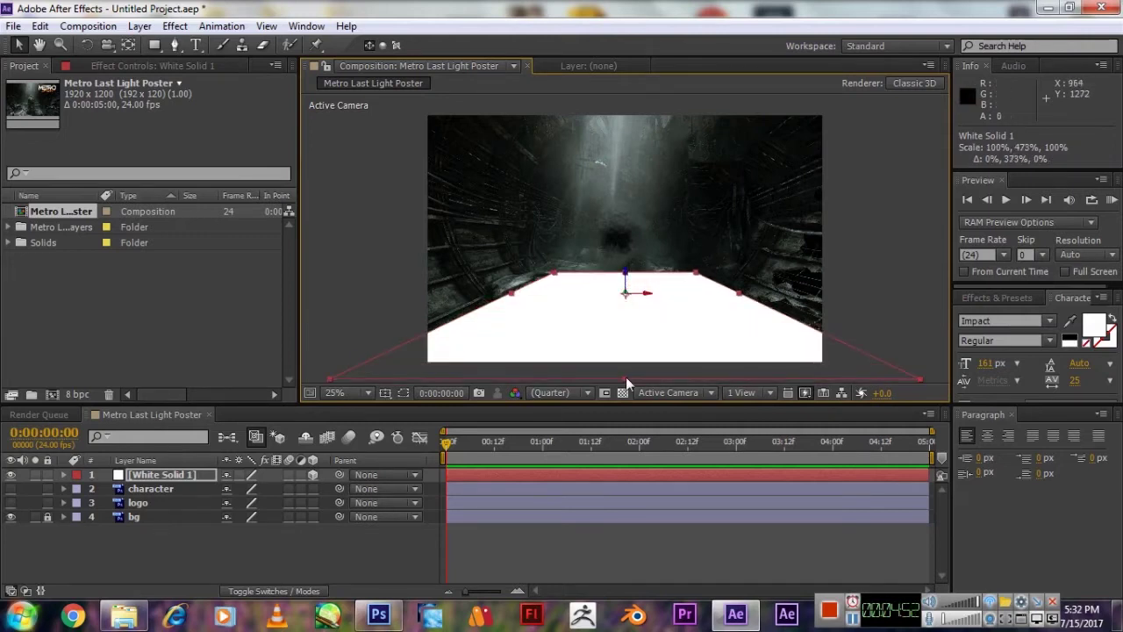
mouse_move(738, 292)
left_mouse_down()
mouse_move(683, 301)
mouse_move(640, 25)
left_mouse_up()
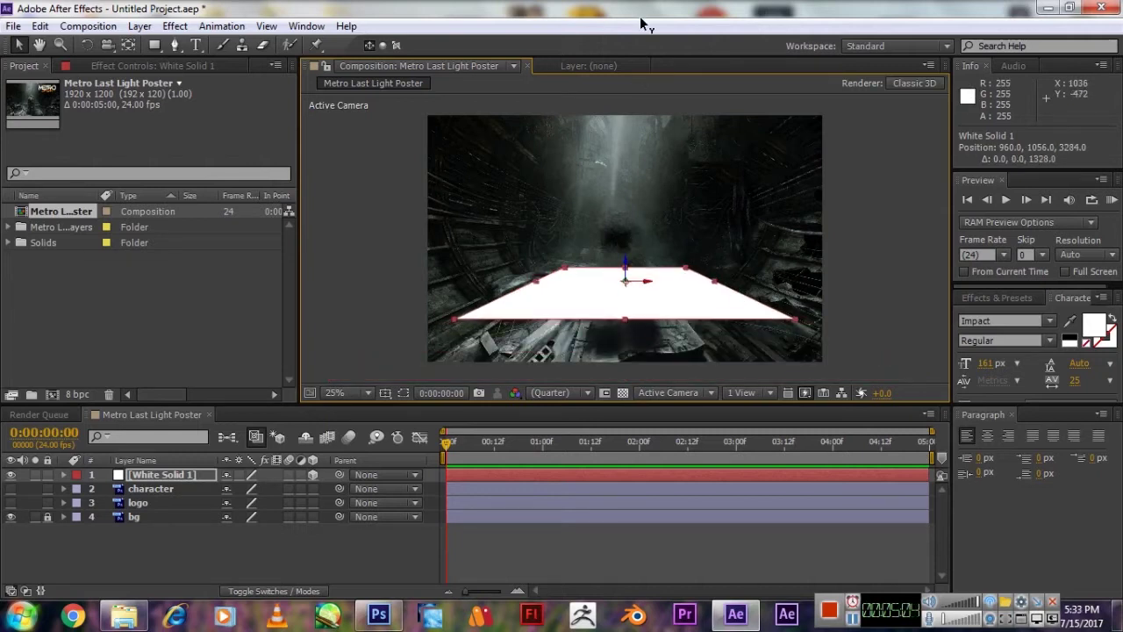
left_click_drag(623, 321, 619, 438)
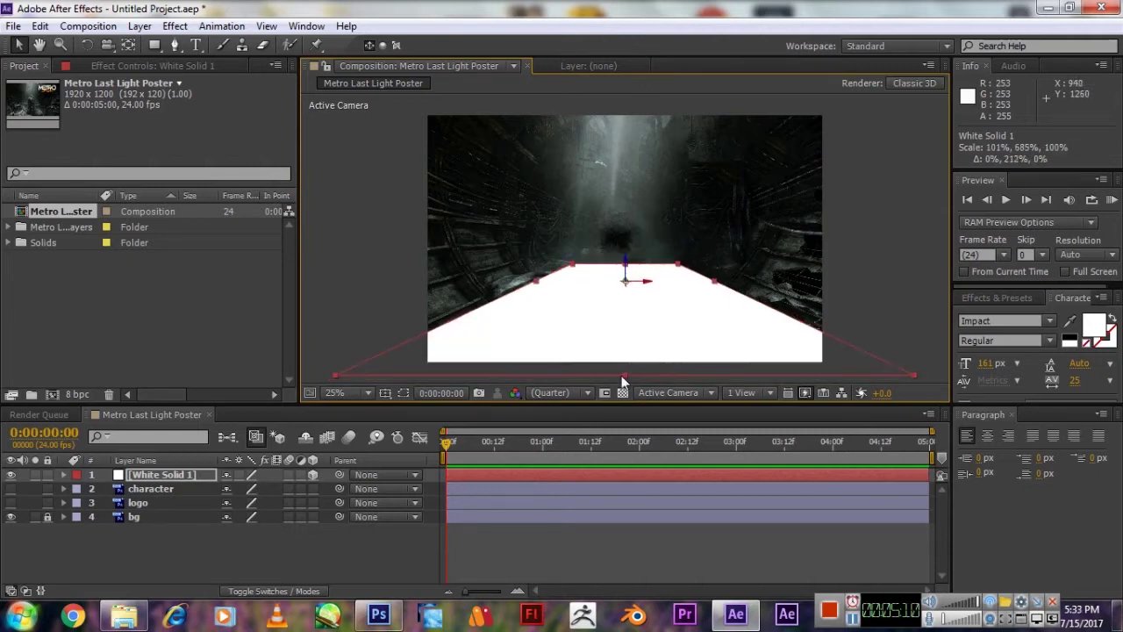
left_click_drag(621, 392, 625, 427)
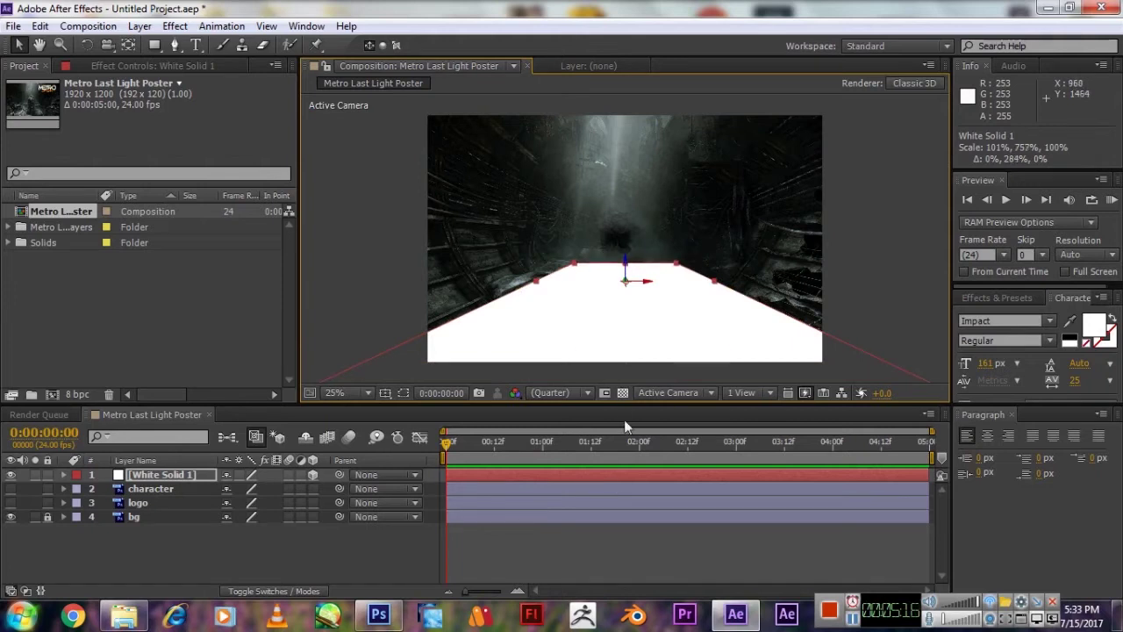
left_click_drag(629, 283, 625, 362)
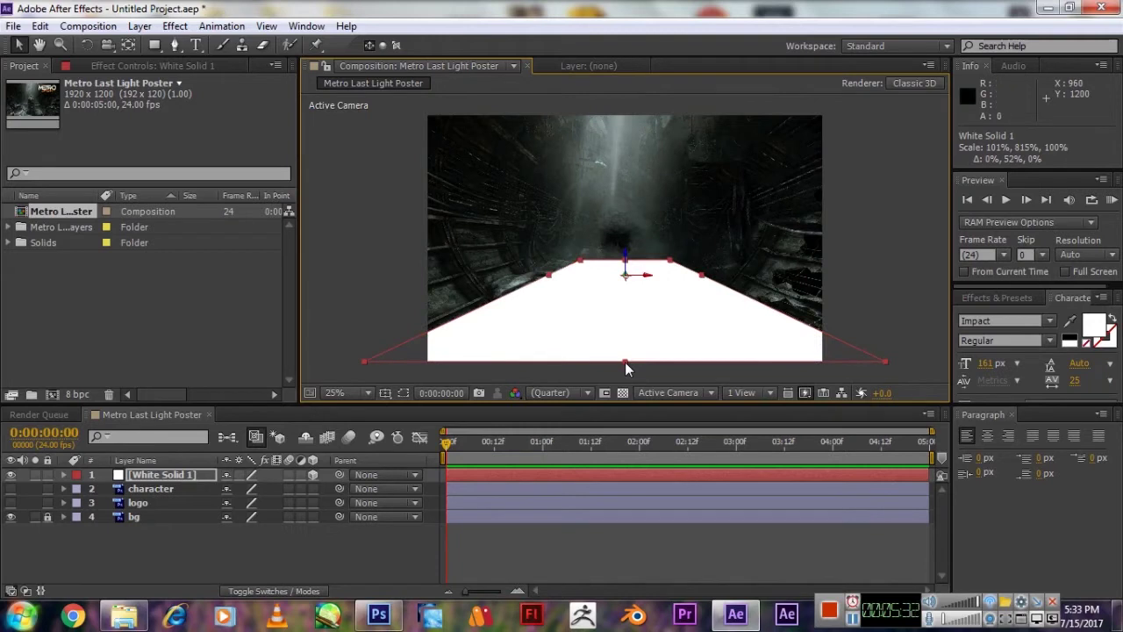
Rename the white solid layer to 'floor'.
double_click(170, 474)
key("Return")
type("floor")
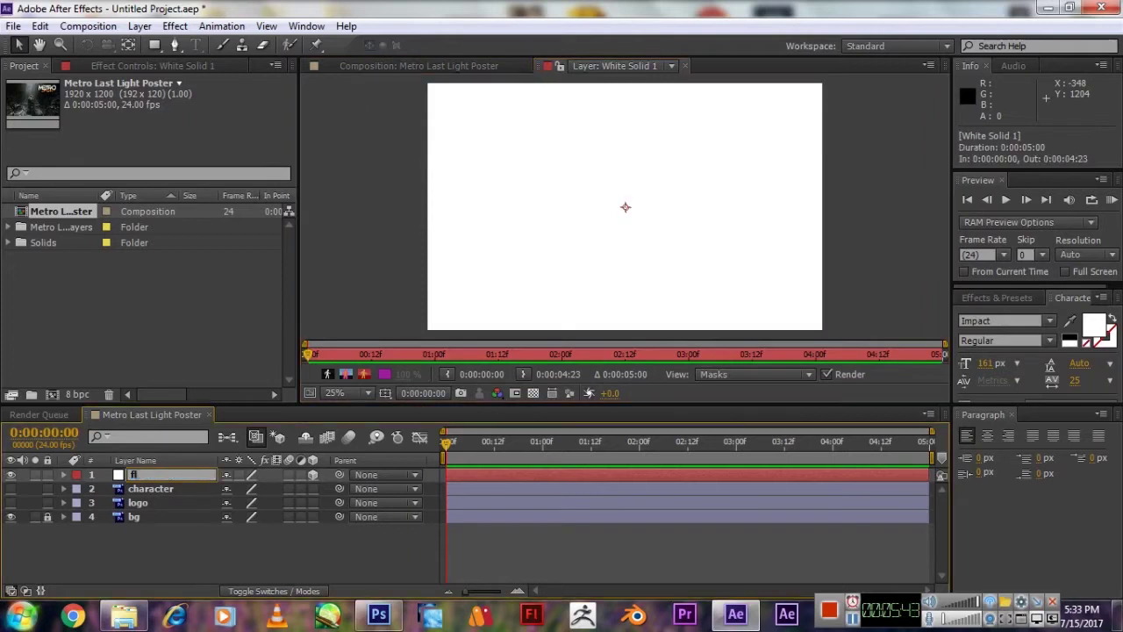
key("Return")
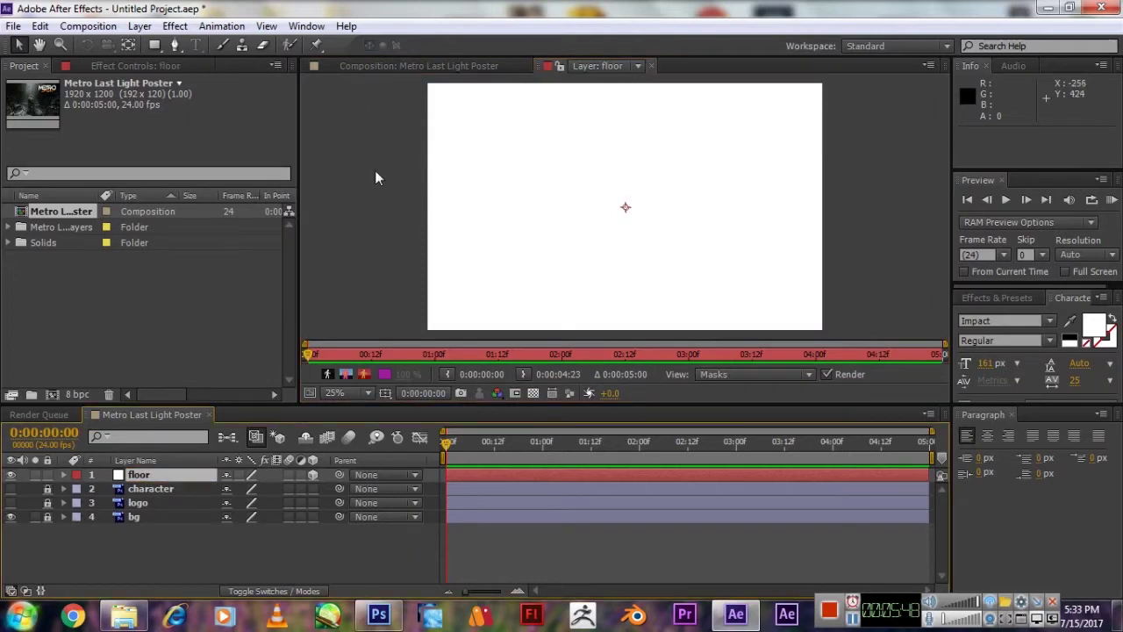
left_click(386, 65)
Duplicate the floor as 'left' and move it into place as the left wall.
key("ctrl+d")
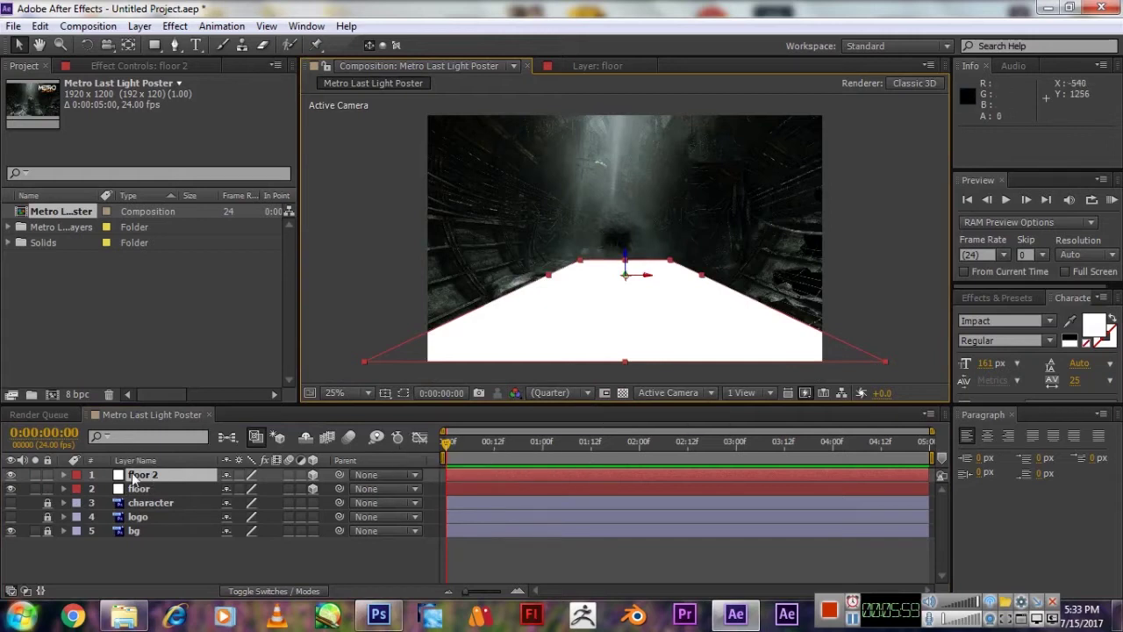
double_click(138, 475)
left_click(413, 66)
key("Return")
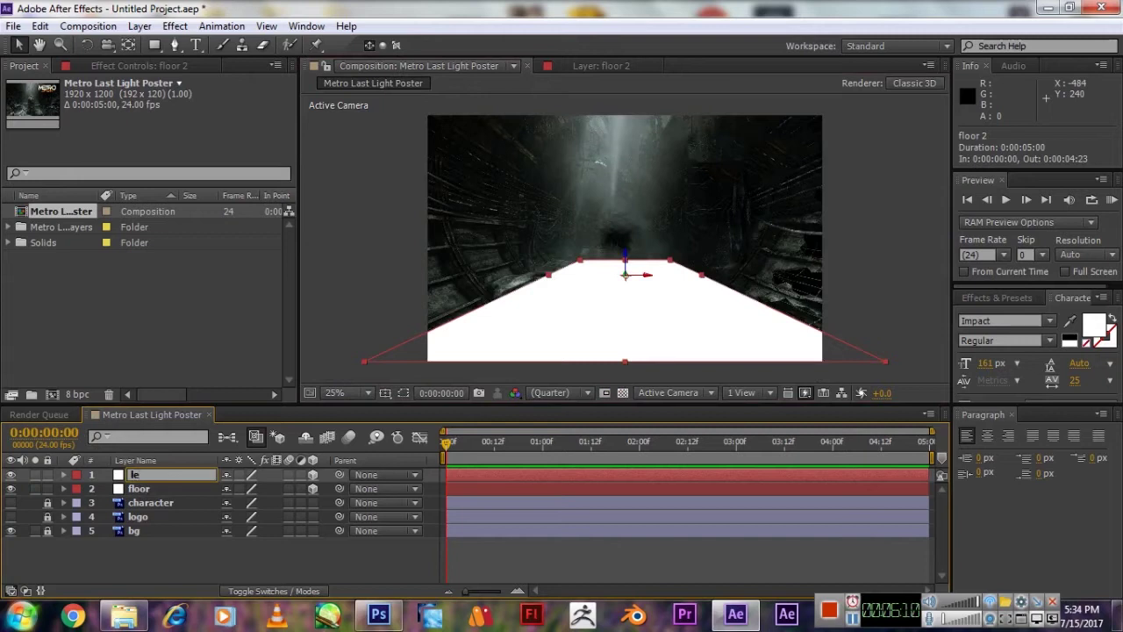
key("Return")
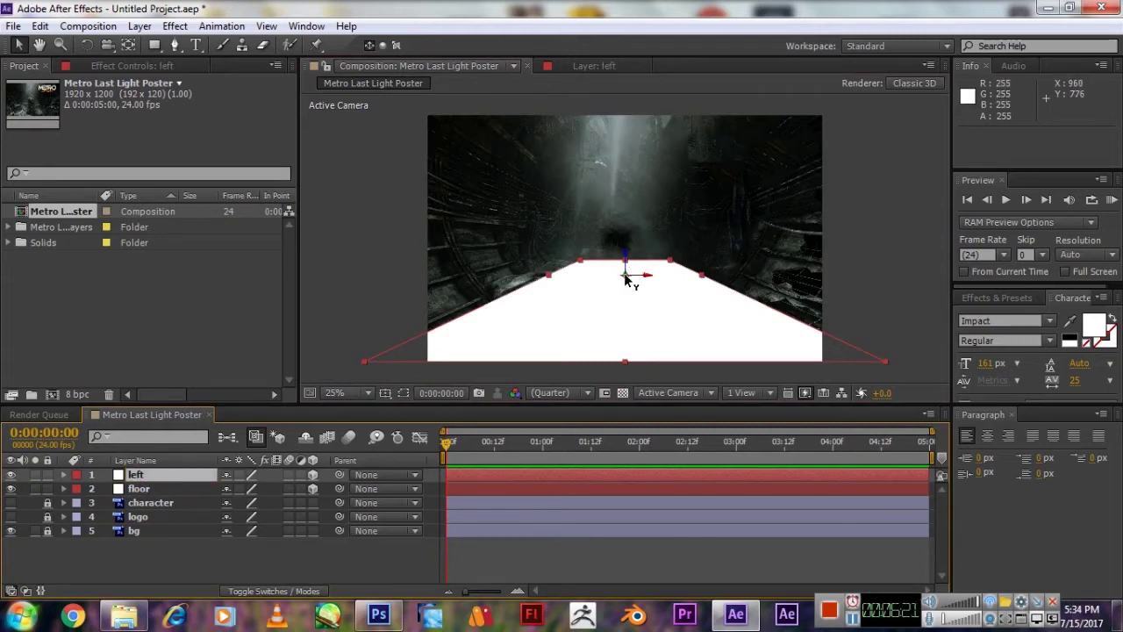
key("w")
left_click_drag(622, 279, 513, 261)
key("ctrl+z")
key("v")
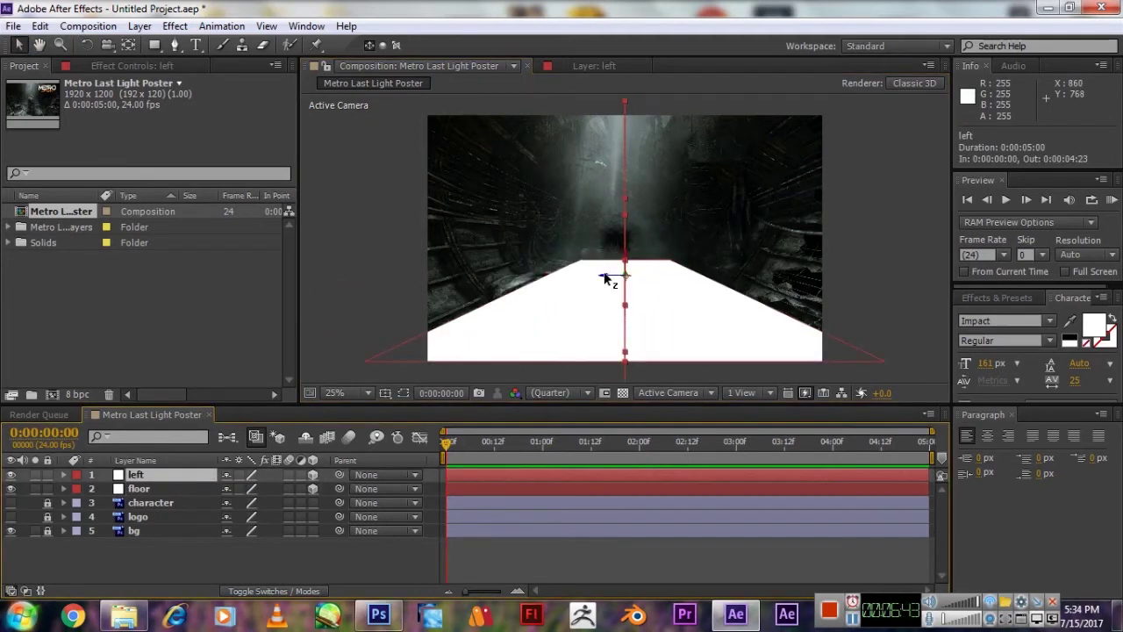
mouse_move(605, 278)
left_mouse_down()
mouse_move(544, 114)
mouse_move(535, 50)
left_mouse_up()
Duplicate the wall as 'right', move it across, and fit both walls to the floor.
key("ctrl+d")
key("Return")
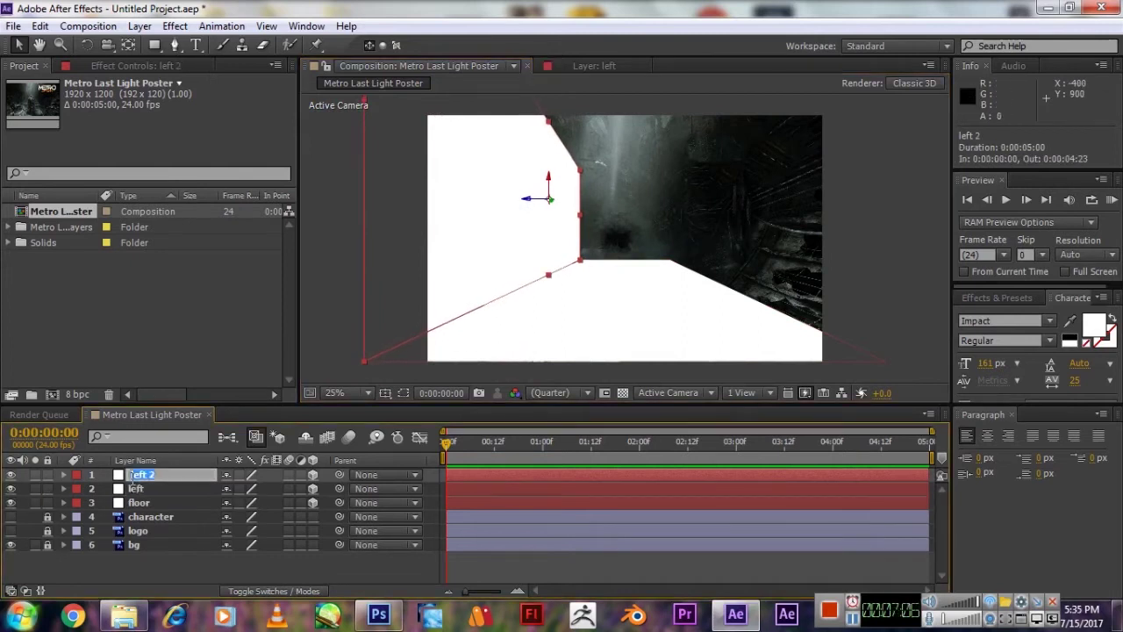
type("right")
key("Return")
left_click_drag(544, 219, 922, 172)
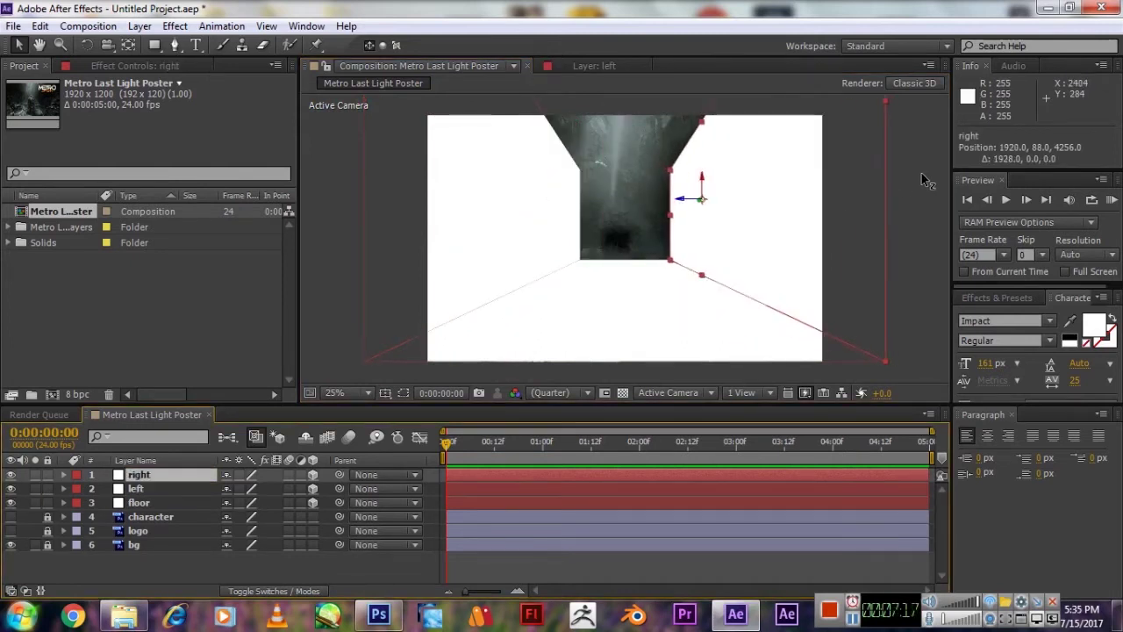
mouse_move(512, 175)
left_mouse_down()
mouse_move(550, 170)
mouse_move(538, 201)
left_mouse_up()
left_click(702, 181)
left_click_drag(702, 181, 706, 214)
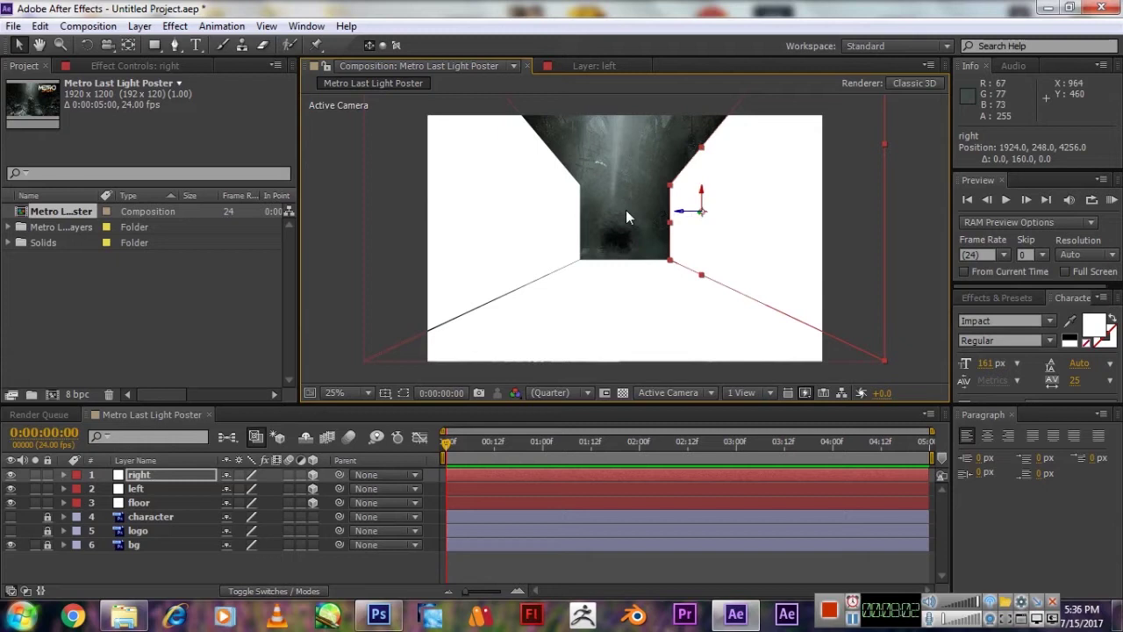
Add a new camera layer to the composition with default settings.
right_click(289, 526)
mouse_move(321, 389)
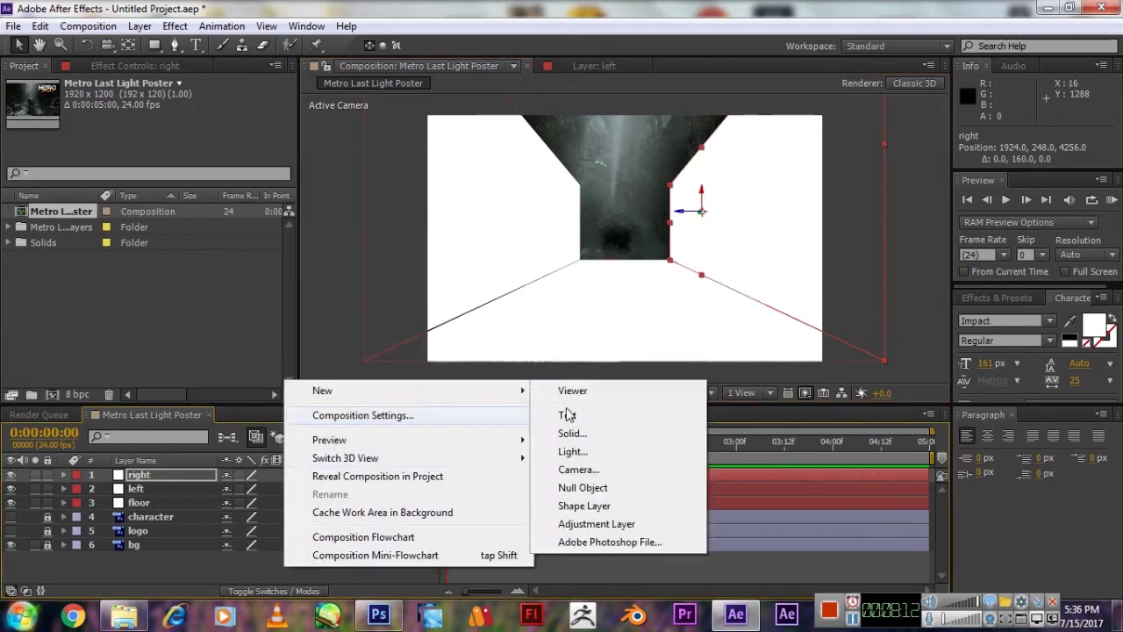
left_click(577, 468)
left_click(661, 182)
left_click(729, 484)
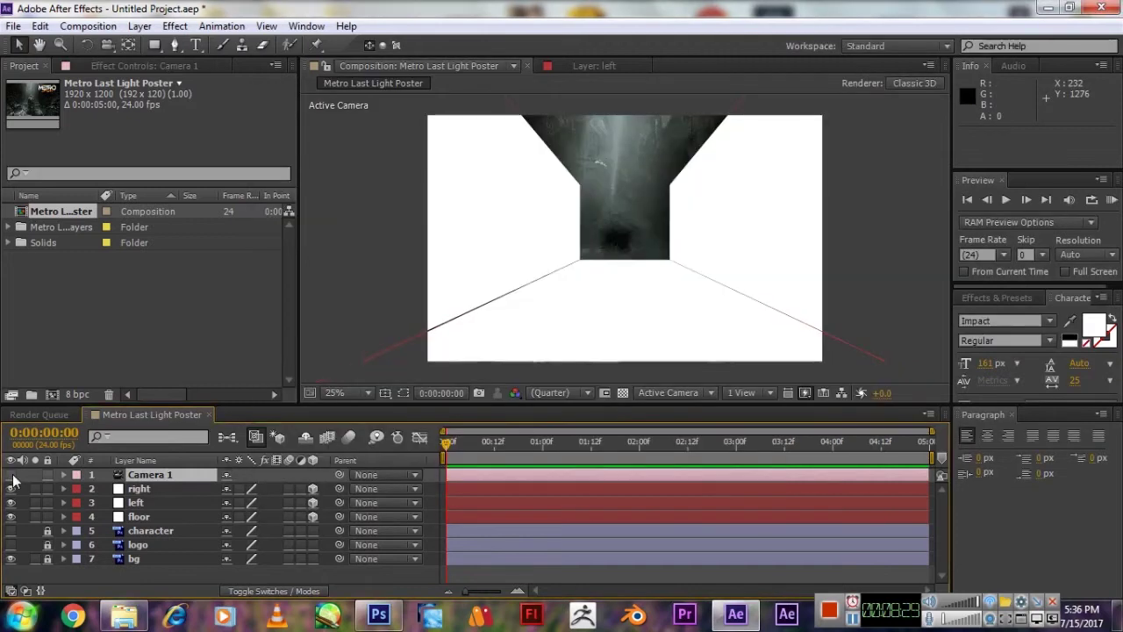
Check the floor and wall layers' visibility and select the floor plane.
left_click(10, 516)
left_click(11, 501)
left_click(11, 487)
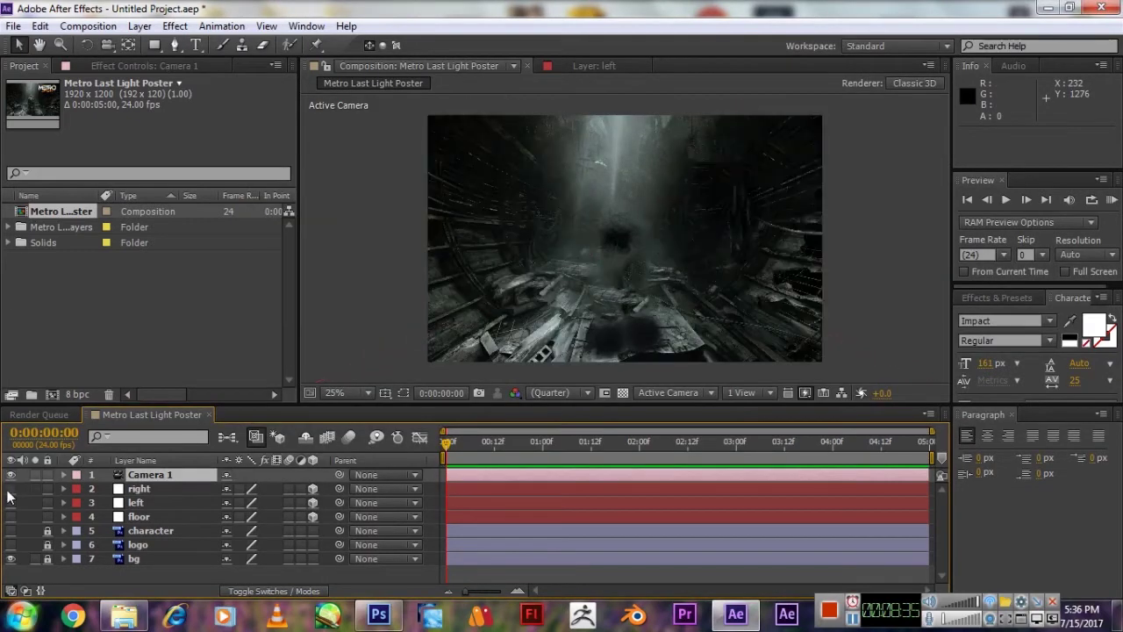
left_click(11, 516)
left_click(614, 298)
left_click(513, 65)
Search for 'grid' and apply the Grid effect to the floor and walls, undoing a duplicate.
left_click(997, 298)
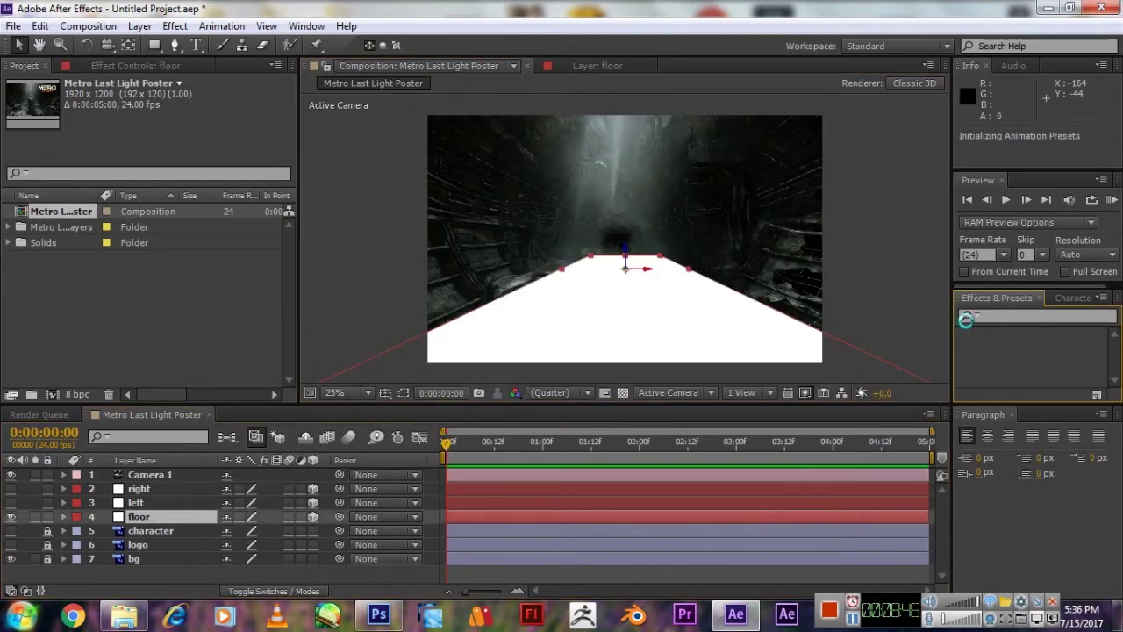
type("grid")
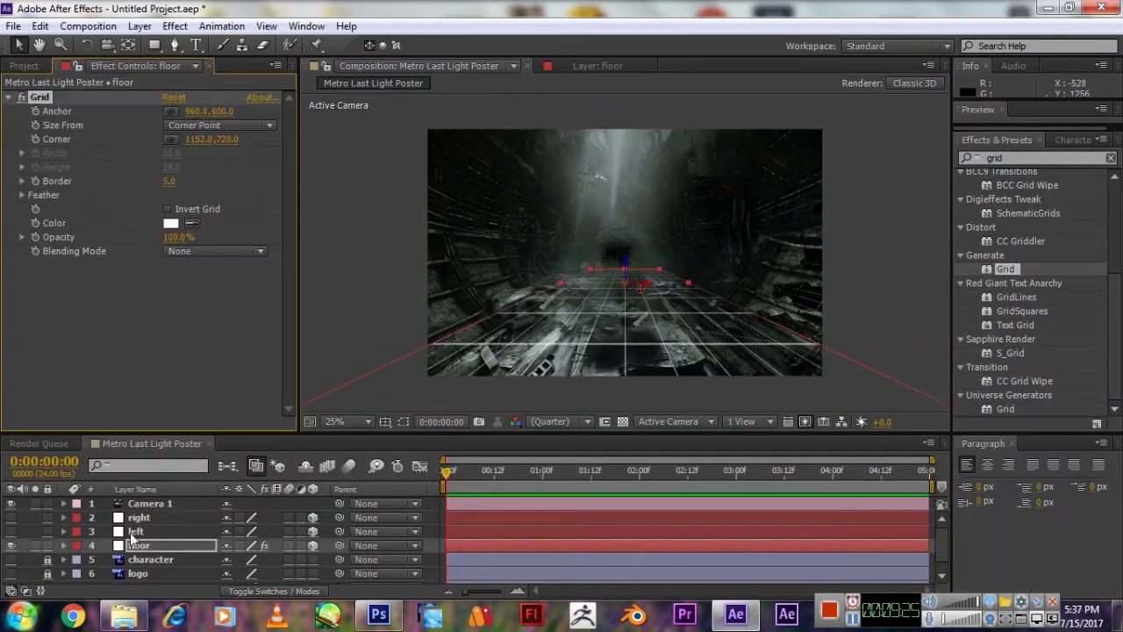
left_click(132, 531)
double_click(1005, 270)
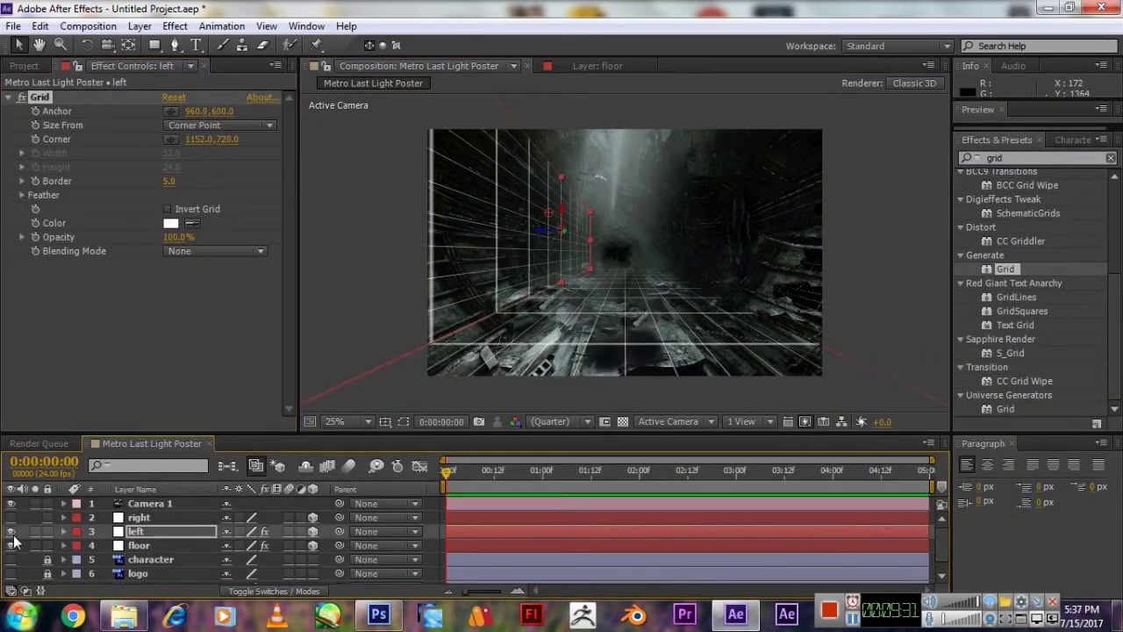
left_click(139, 516)
double_click(1007, 270)
double_click(1008, 269)
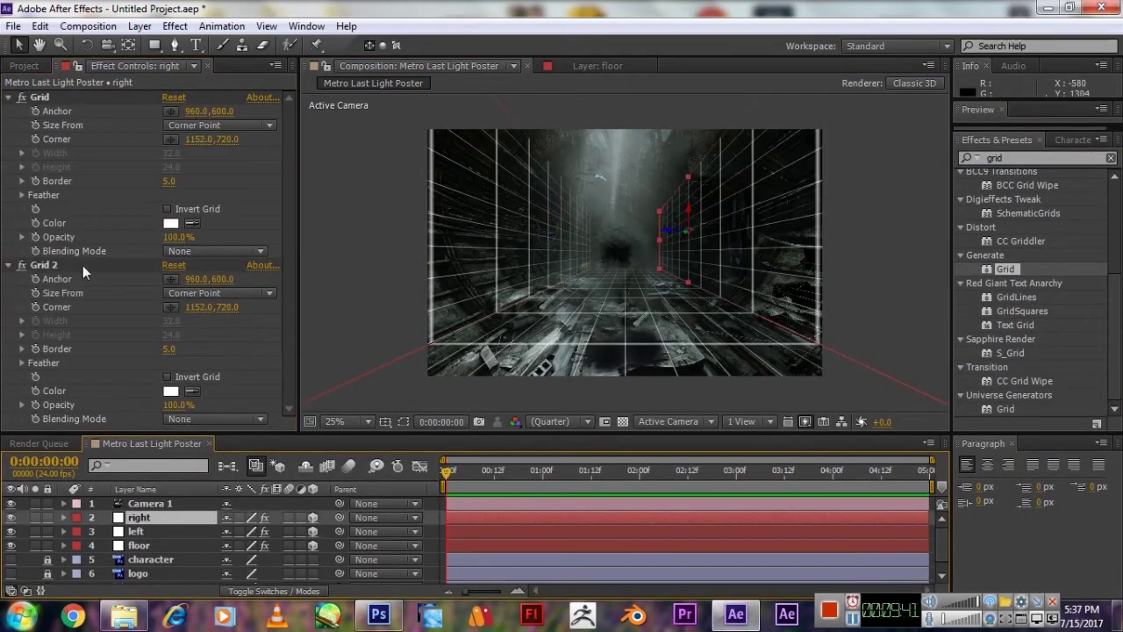
key("ctrl+z")
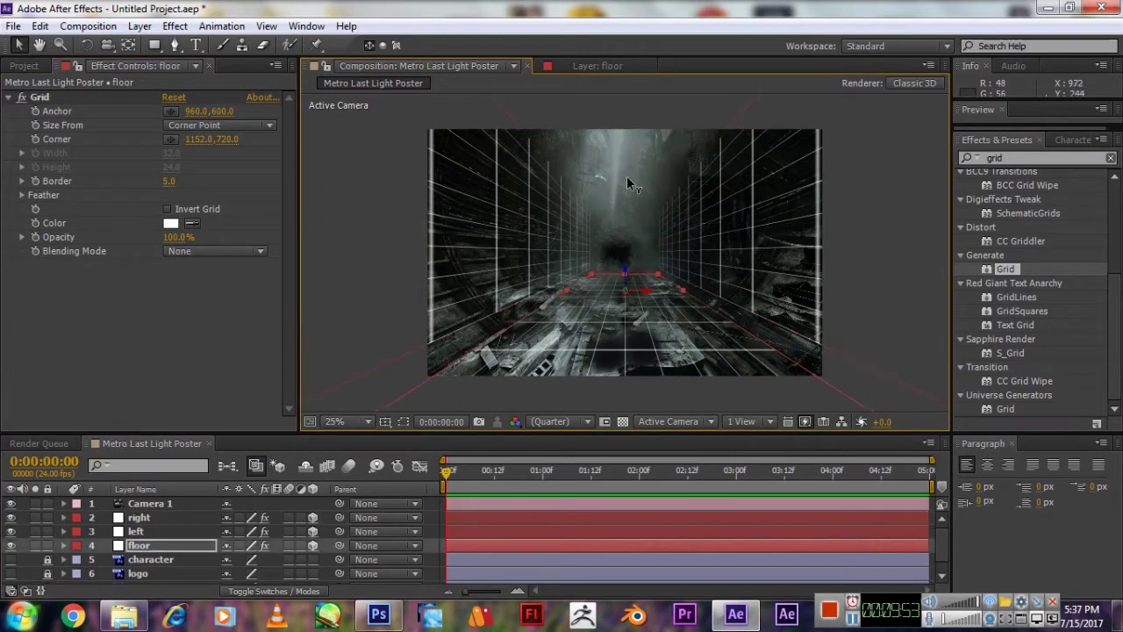
Reposition the left wall in 3D space and duplicate the floor layer.
left_click(548, 235)
mouse_move(549, 235)
left_mouse_down()
mouse_move(751, 215)
mouse_move(644, 243)
left_mouse_up()
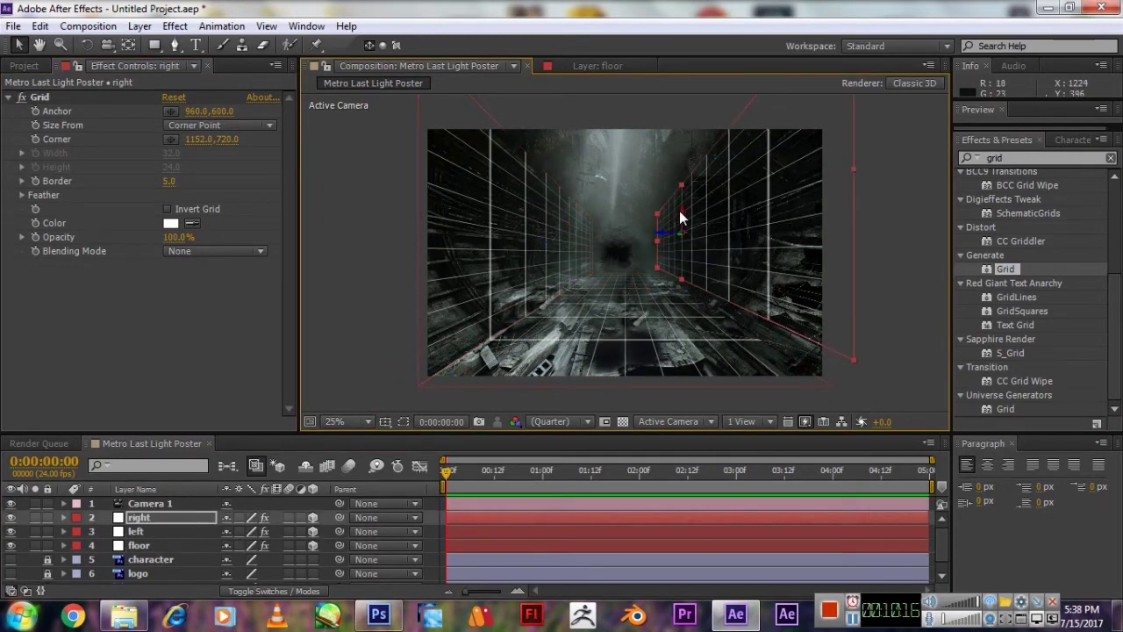
left_click(210, 545)
key("ctrl+d")
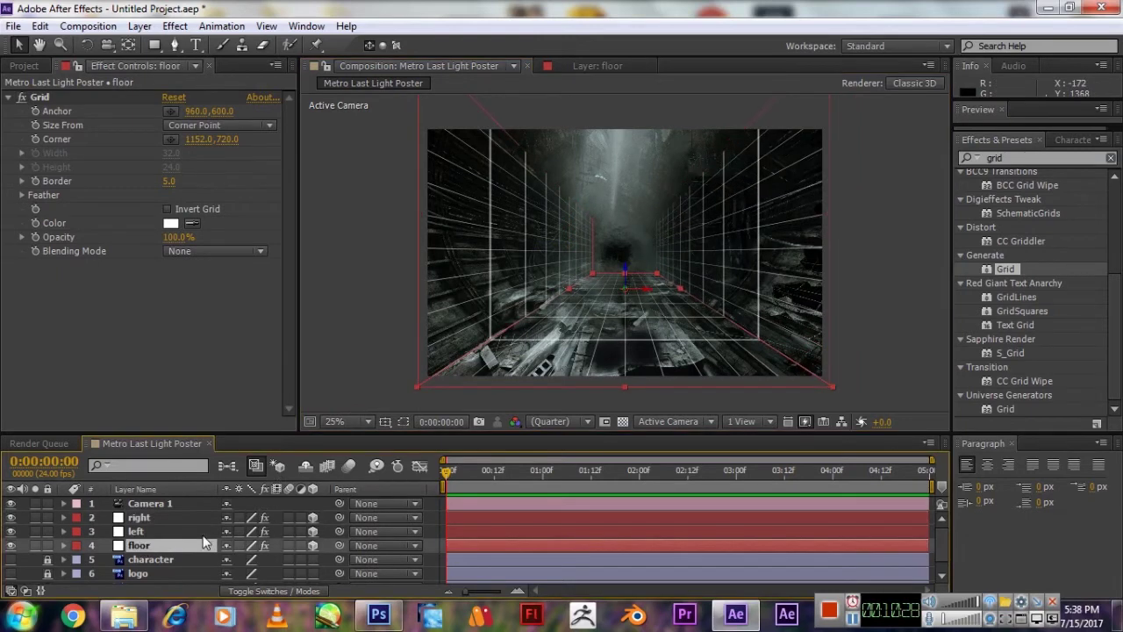
Name the floor duplicate 'top' and lift it into place as the tunnel ceiling.
type("top")
key("Return")
left_click_drag(154, 545, 154, 516)
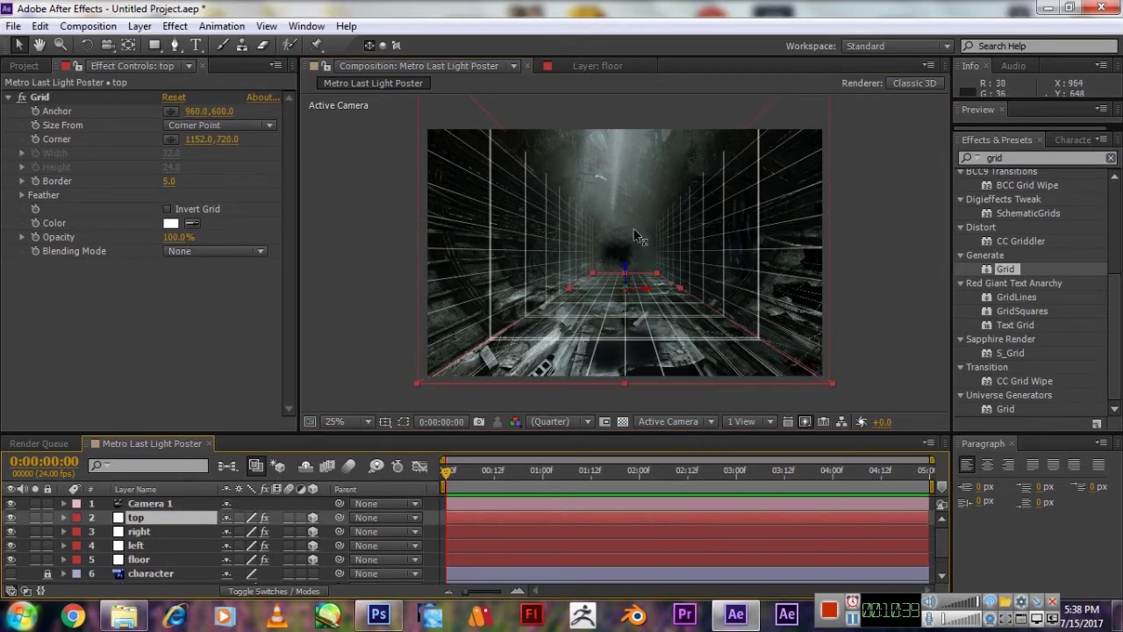
left_click_drag(625, 289, 624, 175)
Inspect the tunnel from a custom 3D view, then return to the camera view.
scroll(624, 170, "down", 1)
key("ctrl+Up")
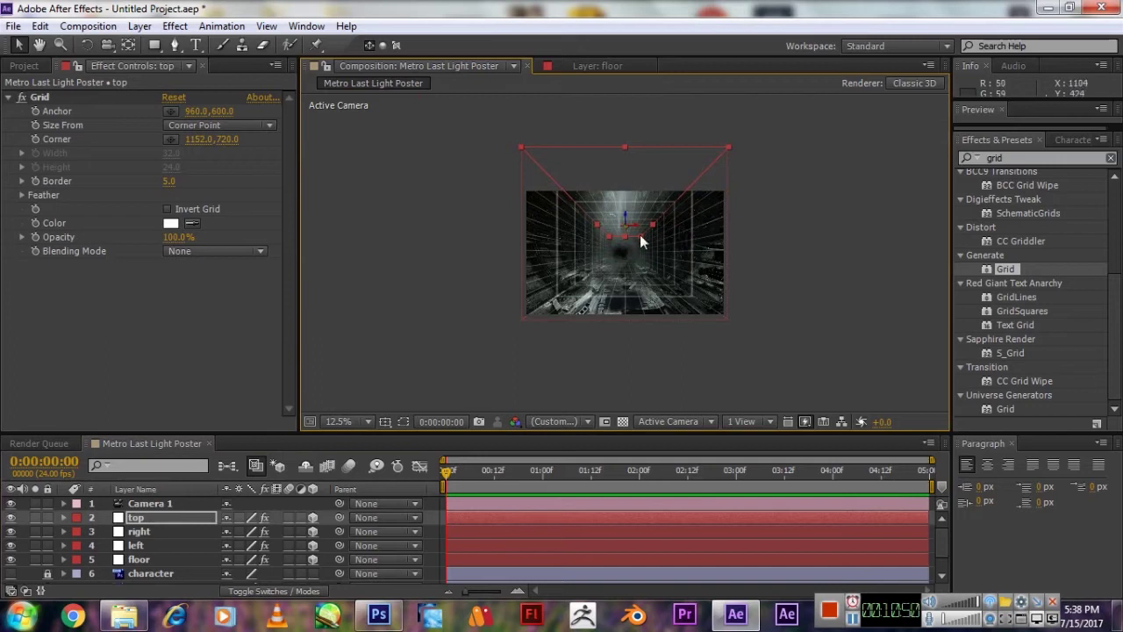
key("ctrl+shift+y")
key("Return")
left_click(562, 421)
left_click(676, 422)
left_click(694, 365)
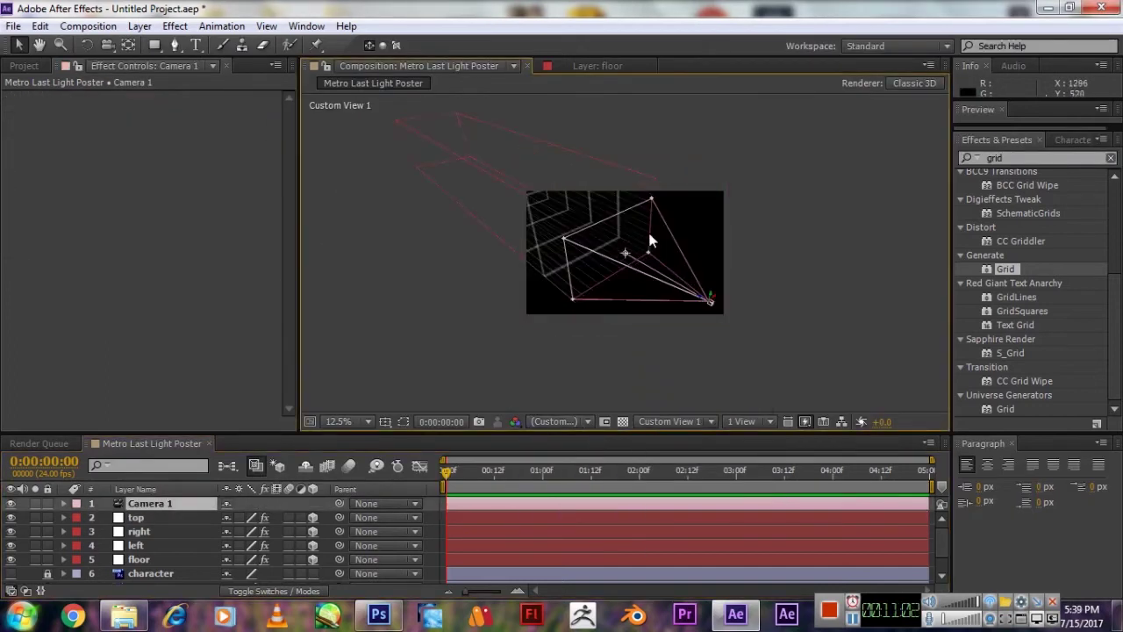
left_click(561, 421)
key("Escape")
key("Escape")
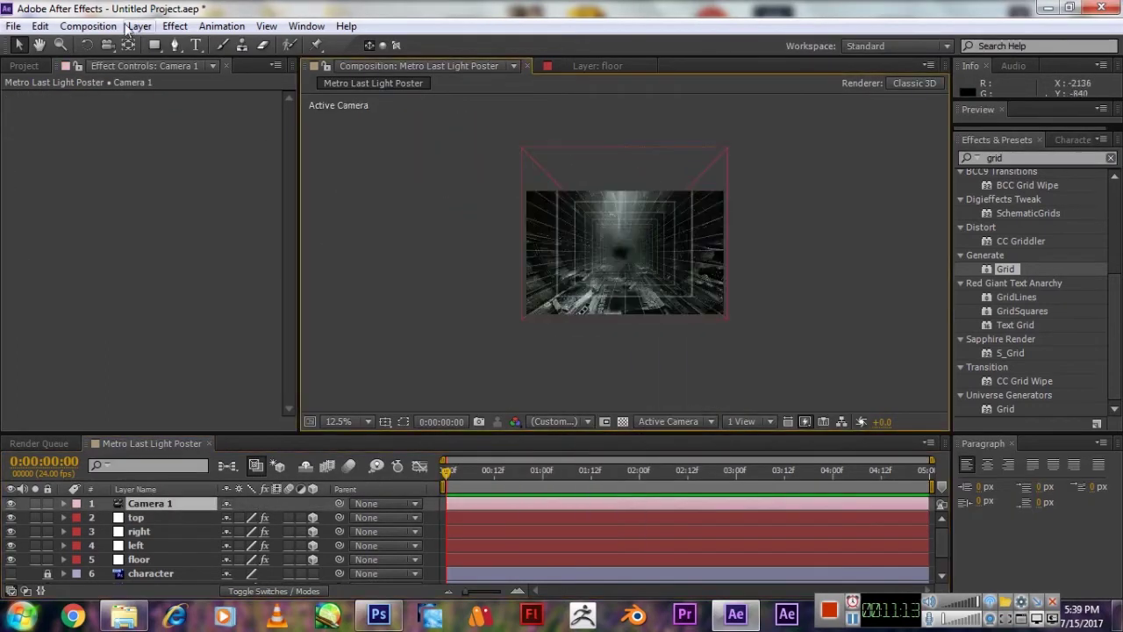
Create a new white grid solid and shift its grid anchor point in a custom view.
left_click(140, 25)
mouse_move(163, 35)
left_click(456, 50)
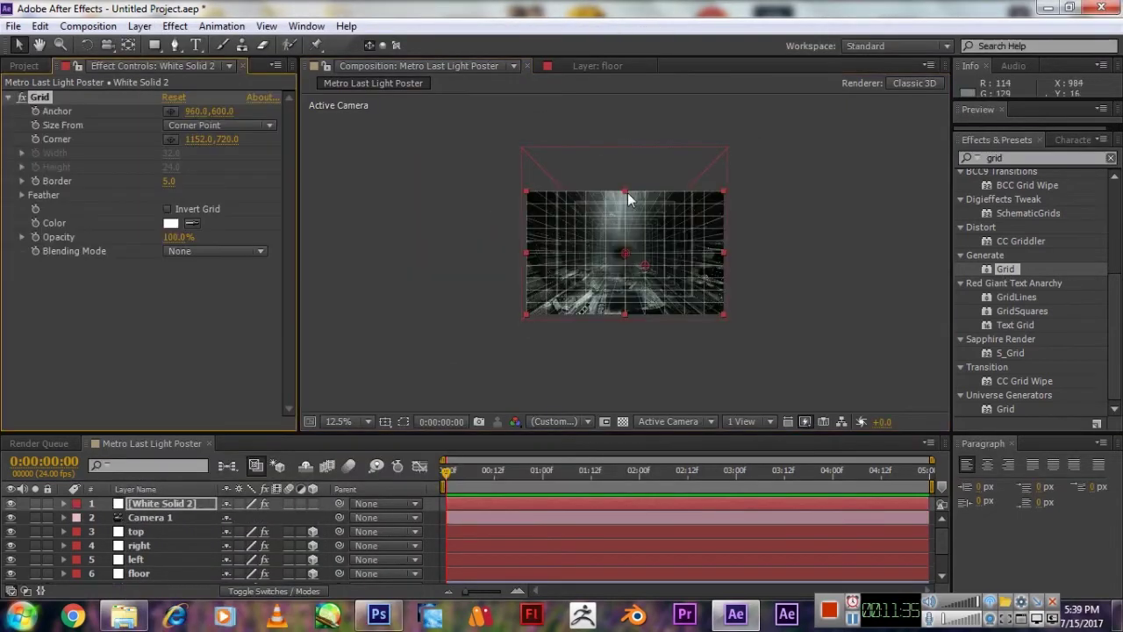
mouse_move(628, 199)
left_mouse_down()
mouse_move(608, 180)
mouse_move(671, 218)
left_mouse_up()
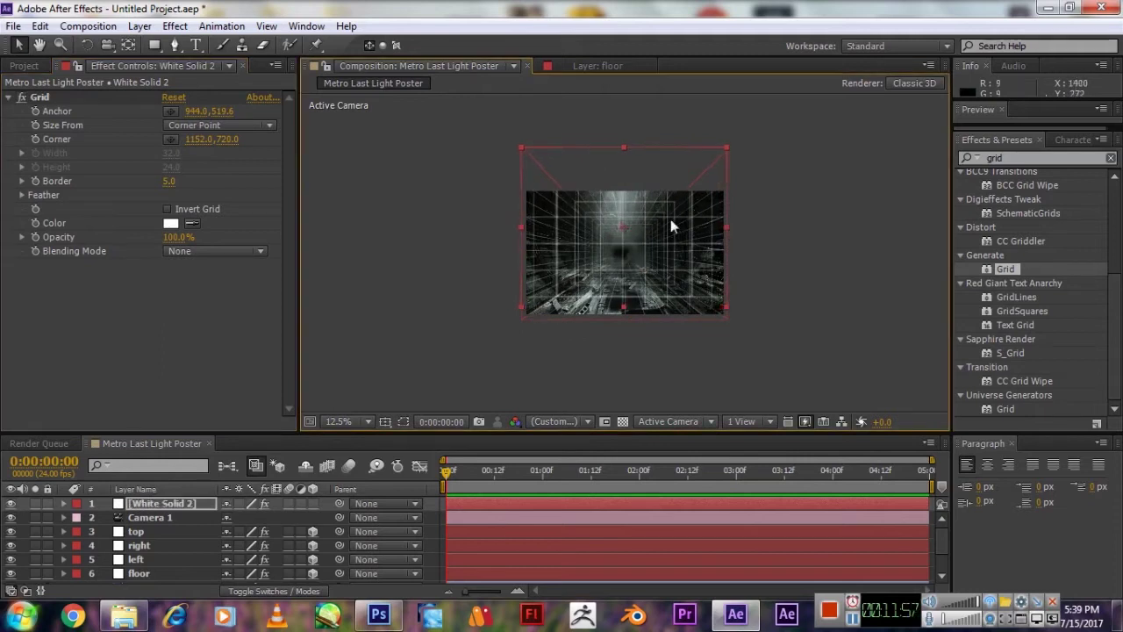
left_click(676, 421)
left_click(666, 368)
Make the new grid solid 3D and rename it 'back'.
left_click(312, 504)
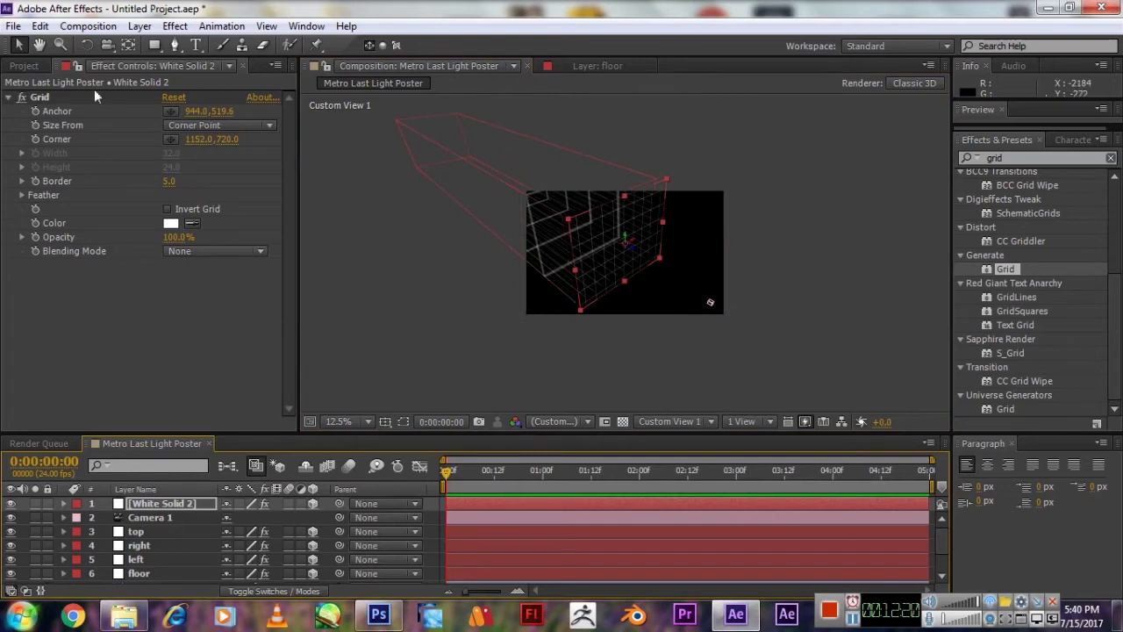
right_click(539, 77)
left_click(580, 140)
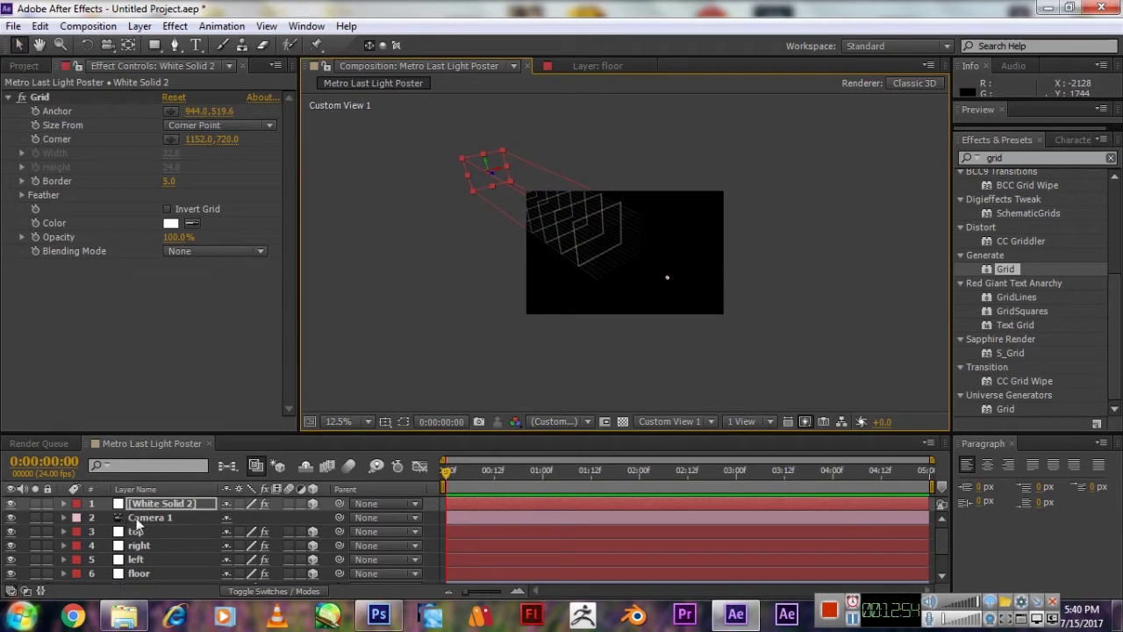
key("ctrl+bracketleft")
type("back")
key("Return")
Return the viewer to the camera view and move the camera layer to the top.
left_click(671, 421)
left_click(690, 203)
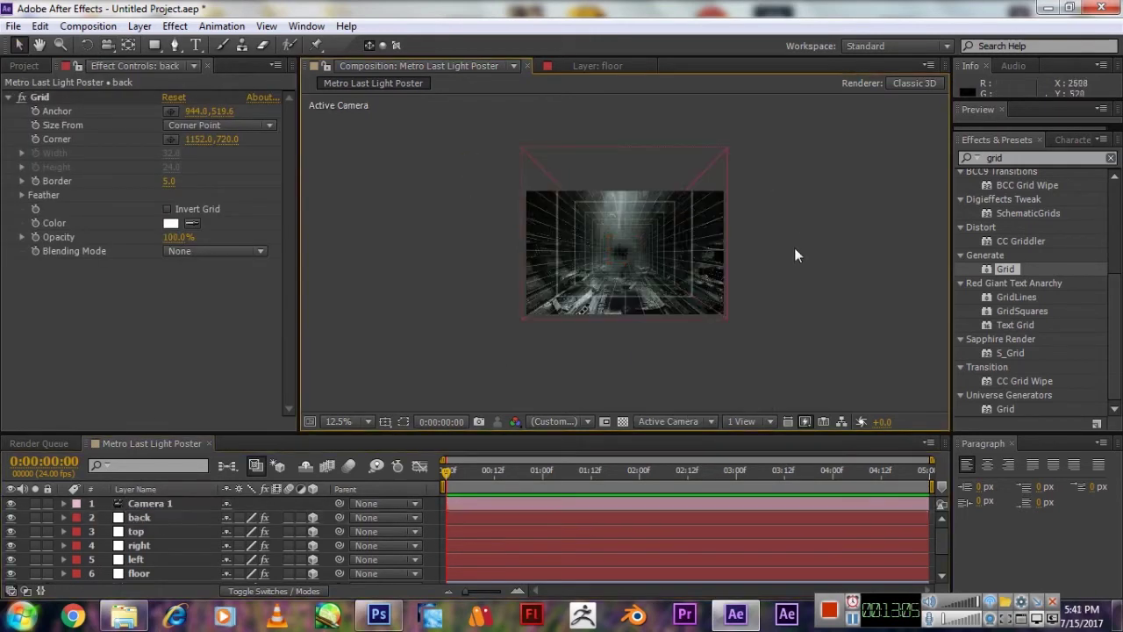
scroll(636, 252, "up", 2)
left_click(150, 505)
Remove the Grid effect from the back and top walls, then select the right wall.
left_click(138, 517)
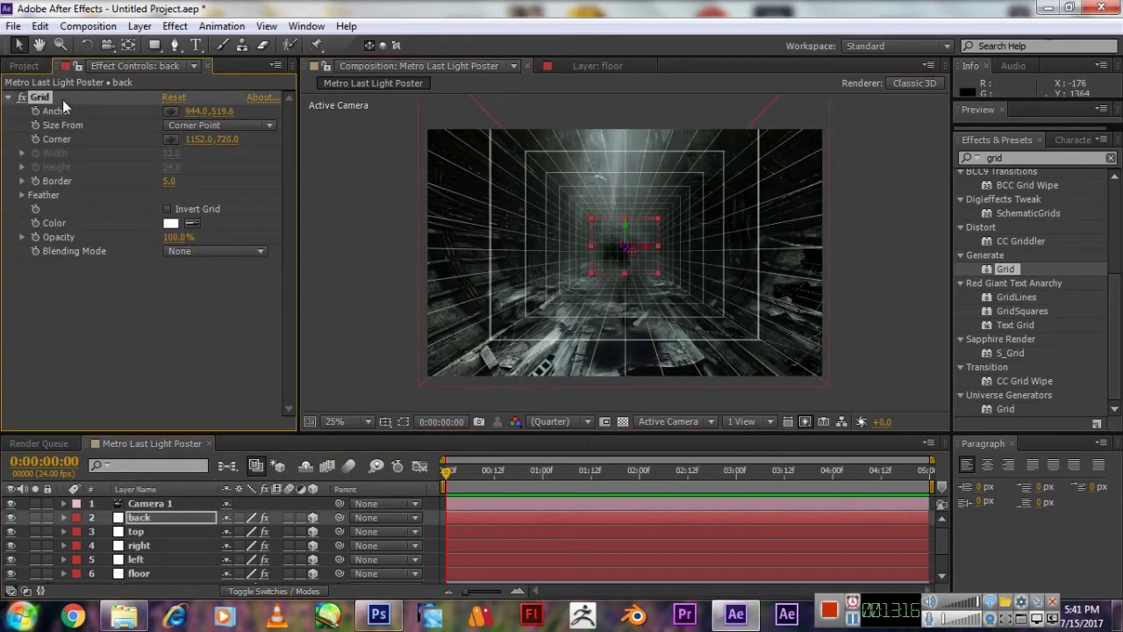
left_click(114, 104)
key("Delete")
left_click(136, 531)
key("ctrl+shift+e")
left_click(138, 545)
Remove the Grid effect from the right wall, left wall and floor, leaving the tunnel plain white.
key("ctrl+shift+e")
key("ctrl+Down")
key("ctrl+shift+e")
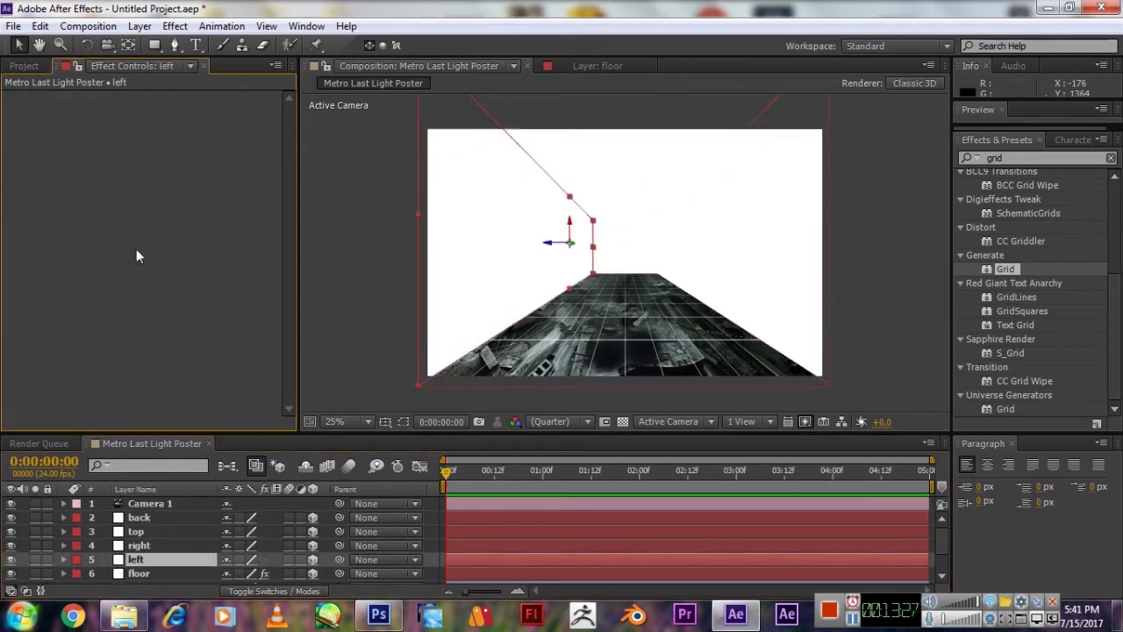
key("ctrl+Down")
key("ctrl+shift+e")
left_click(147, 503)
Select the back wall and scale it to about 118.2, 157.1, 114.4%.
left_click(512, 287)
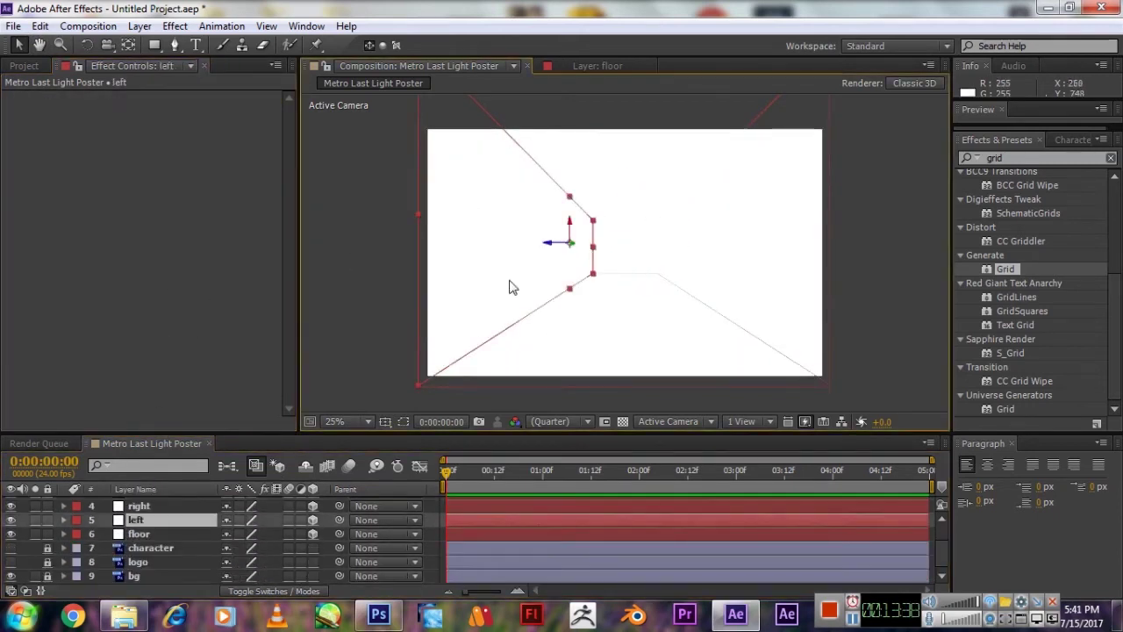
left_click(614, 245)
left_click(657, 254)
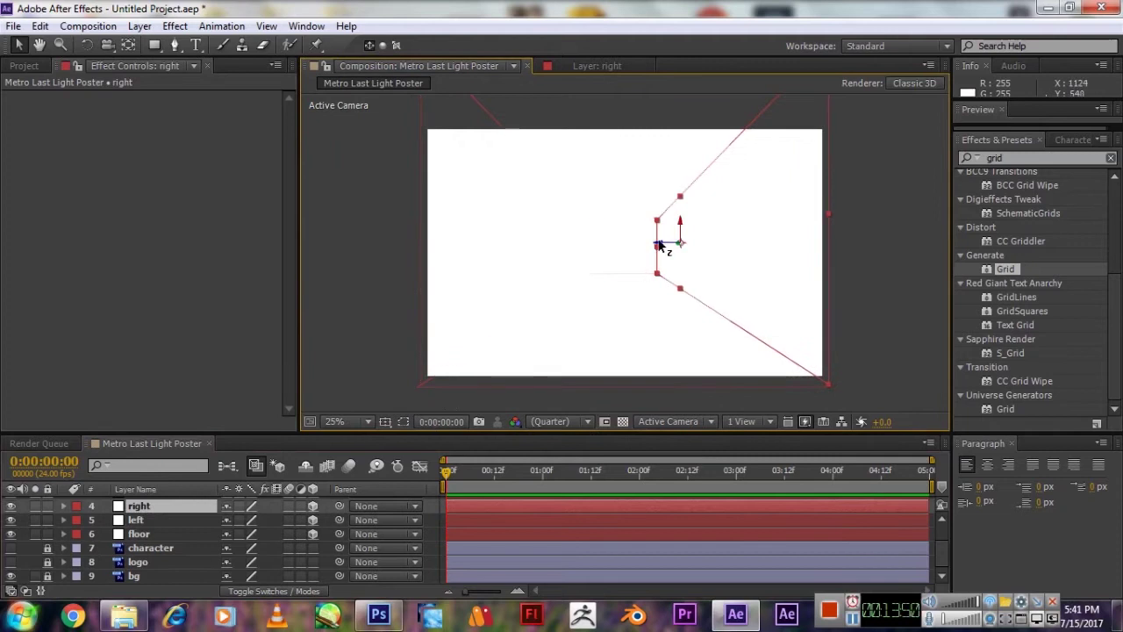
left_click(834, 312)
left_click(623, 224)
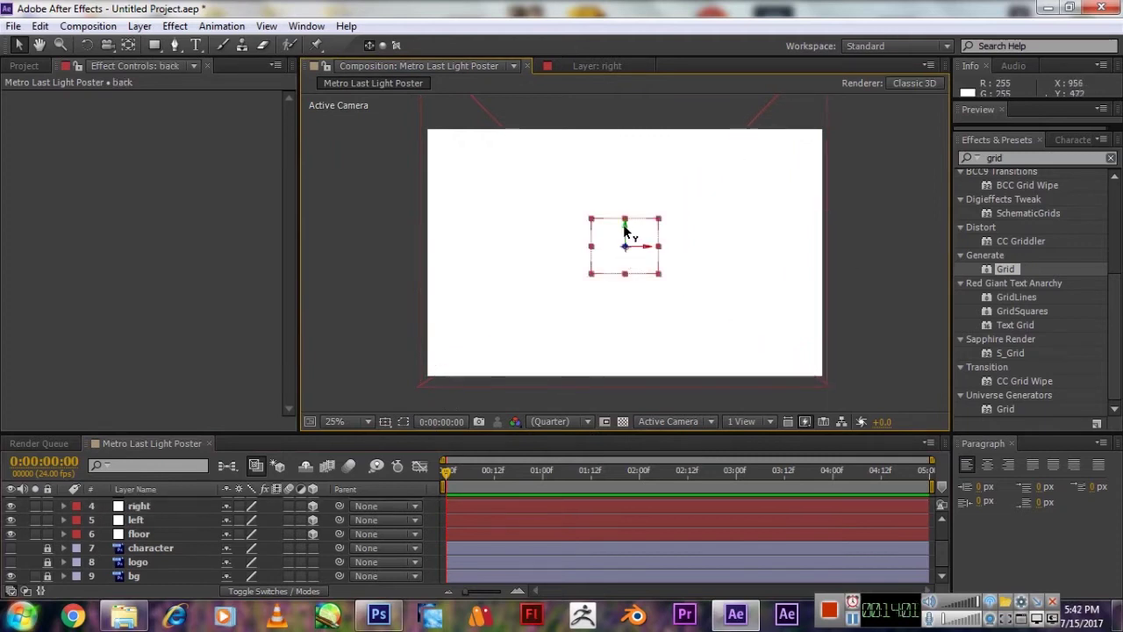
key("s")
left_click_drag(263, 518, 123, 518)
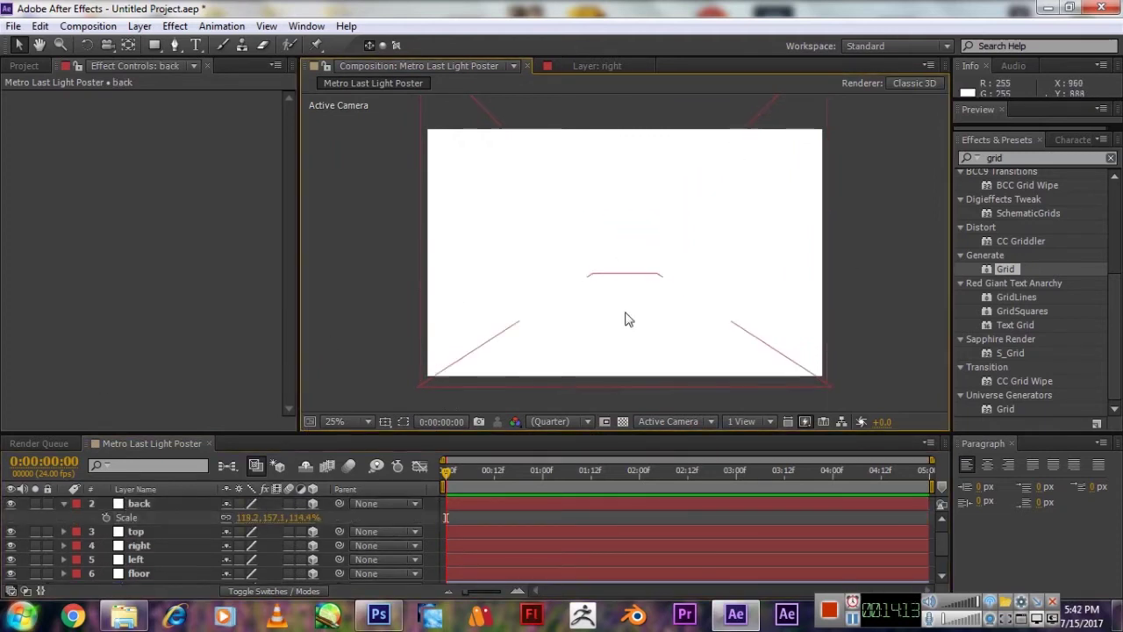
Add a point light with 100% intensity and 100% shadow darkness.
left_click(153, 503)
left_click(139, 25)
left_click(541, 88)
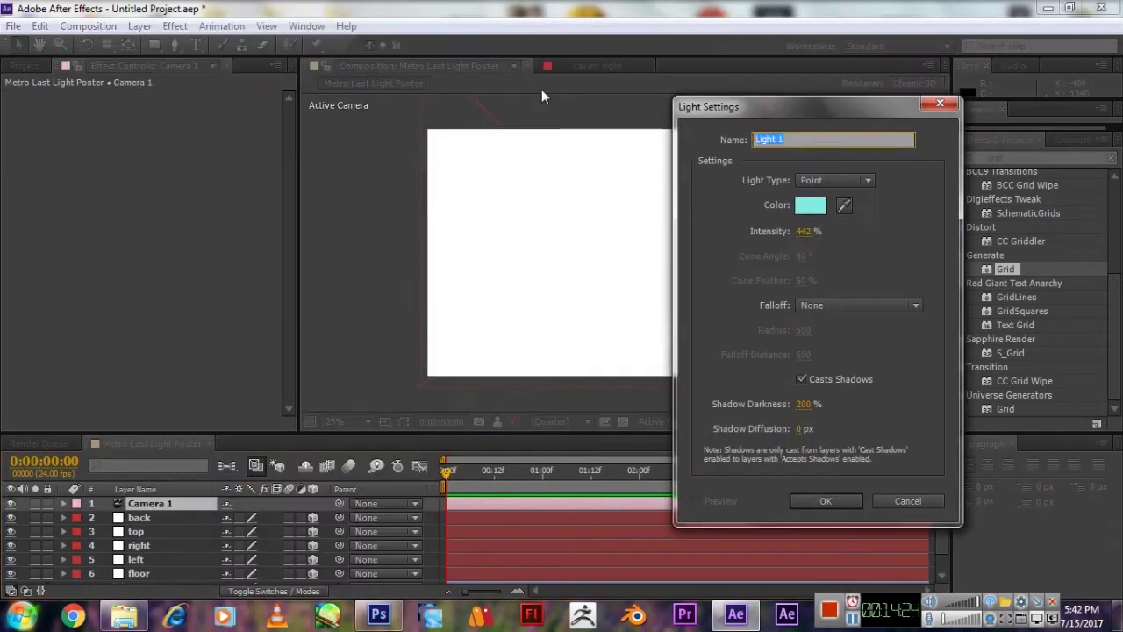
left_click(818, 230)
type("100")
key("Tab")
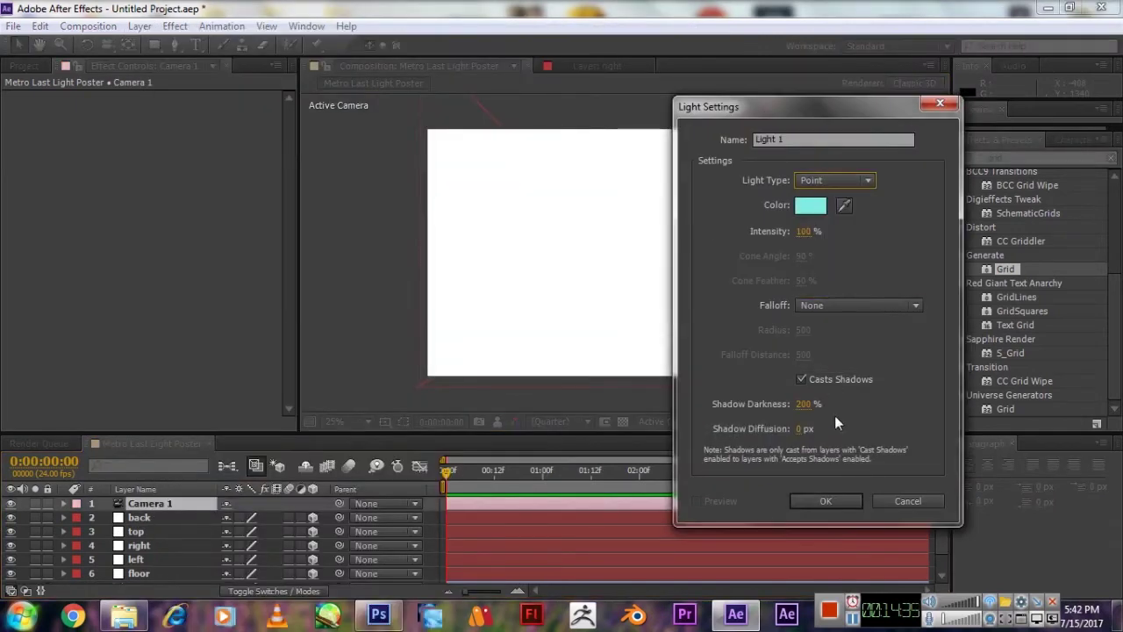
left_click(803, 404)
type("100")
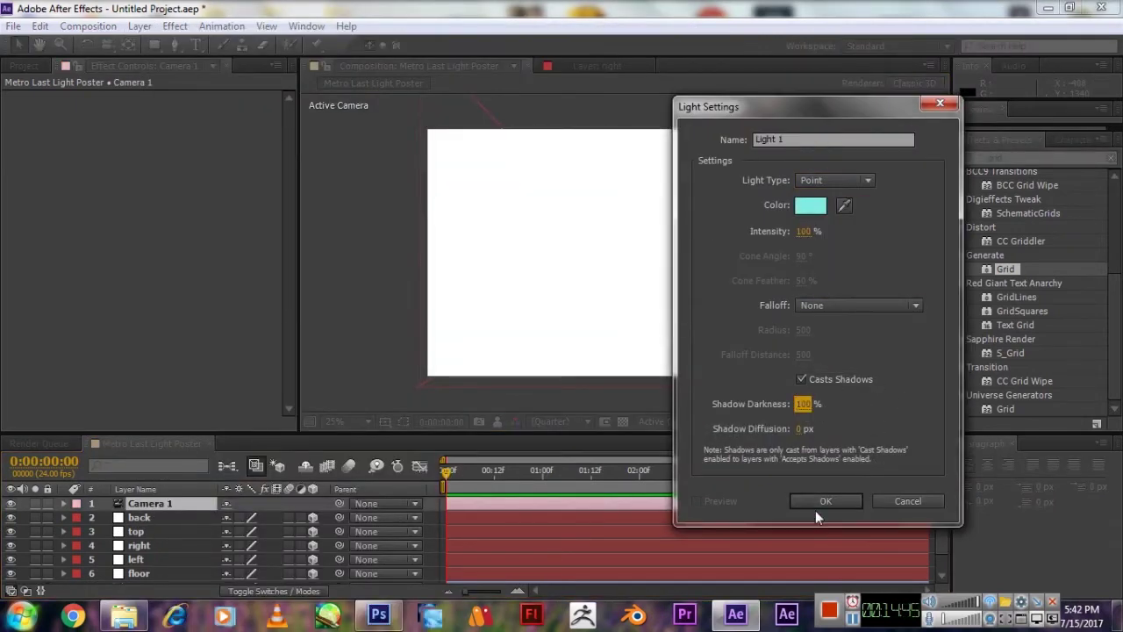
left_click(826, 501)
Reopen the light's settings to check its colour, keeping it unchanged.
double_click(143, 503)
left_click(810, 204)
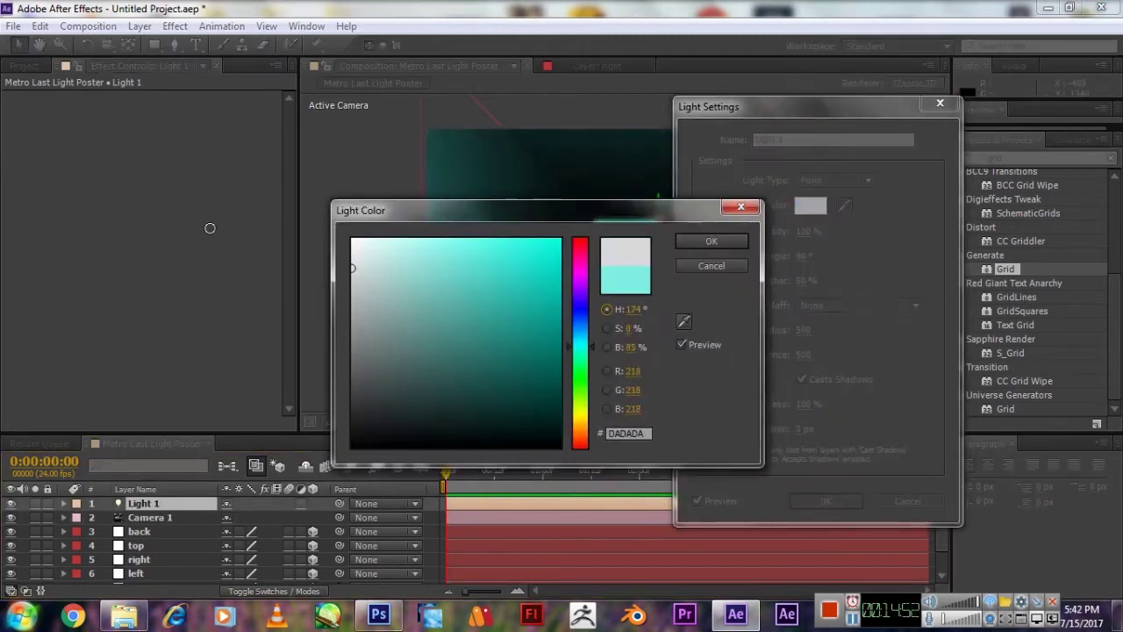
left_click(710, 242)
left_click(808, 571)
Copy Camera 1's Position (960, 600, -1589.3) and paste it onto the light's Position.
left_click(156, 516)
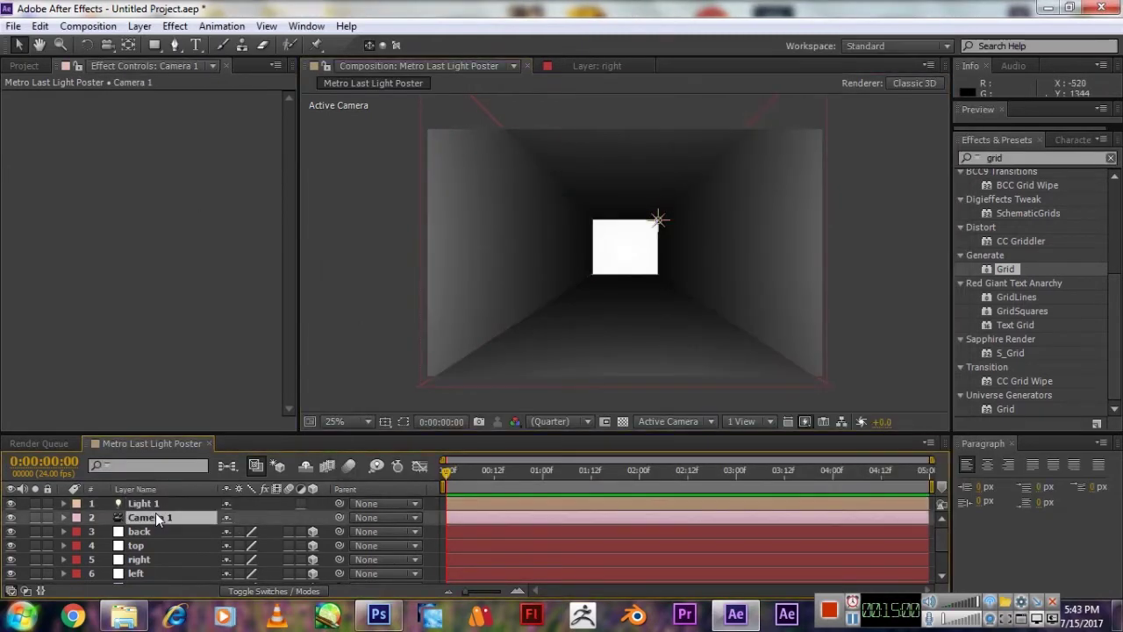
left_click(63, 517)
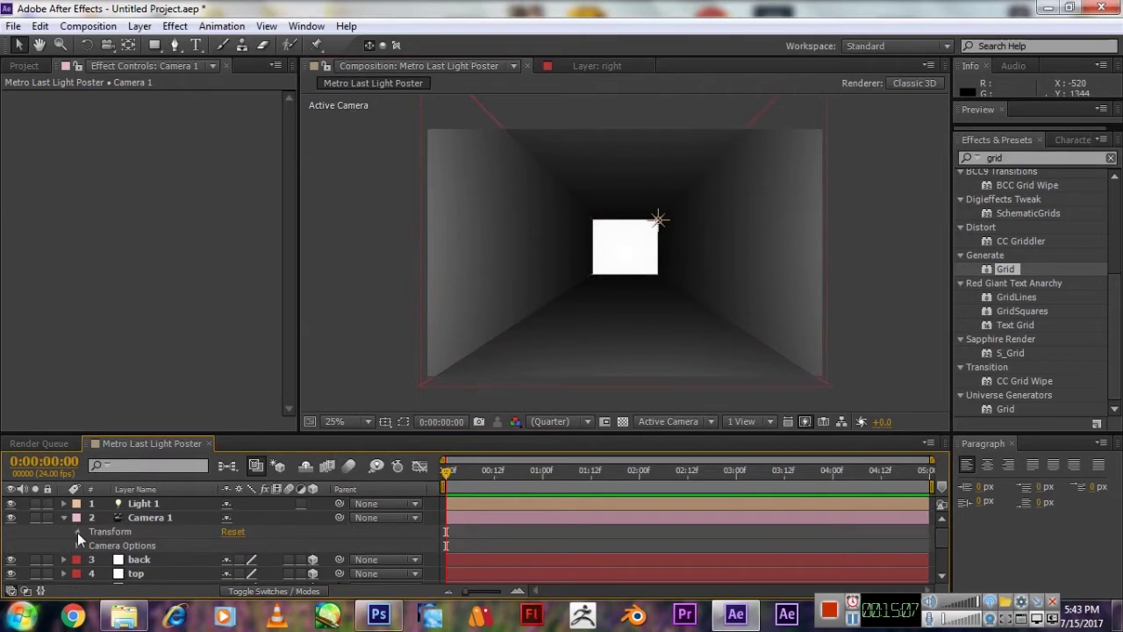
left_click(78, 533)
right_click(175, 532)
left_click(160, 532)
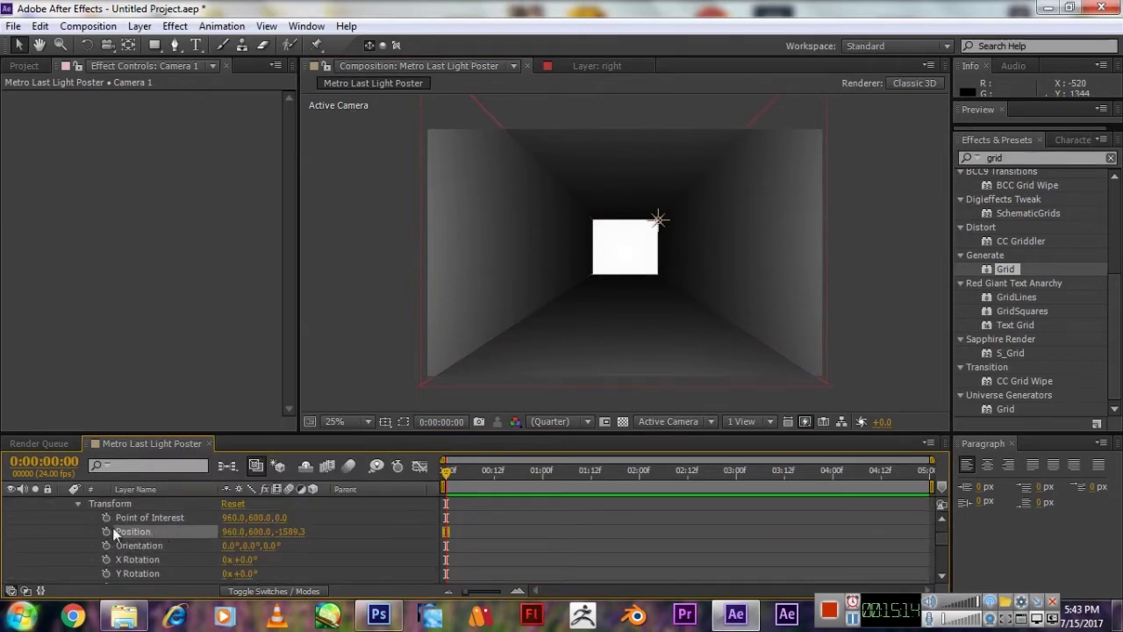
left_click(63, 502)
left_click(140, 503)
key("p")
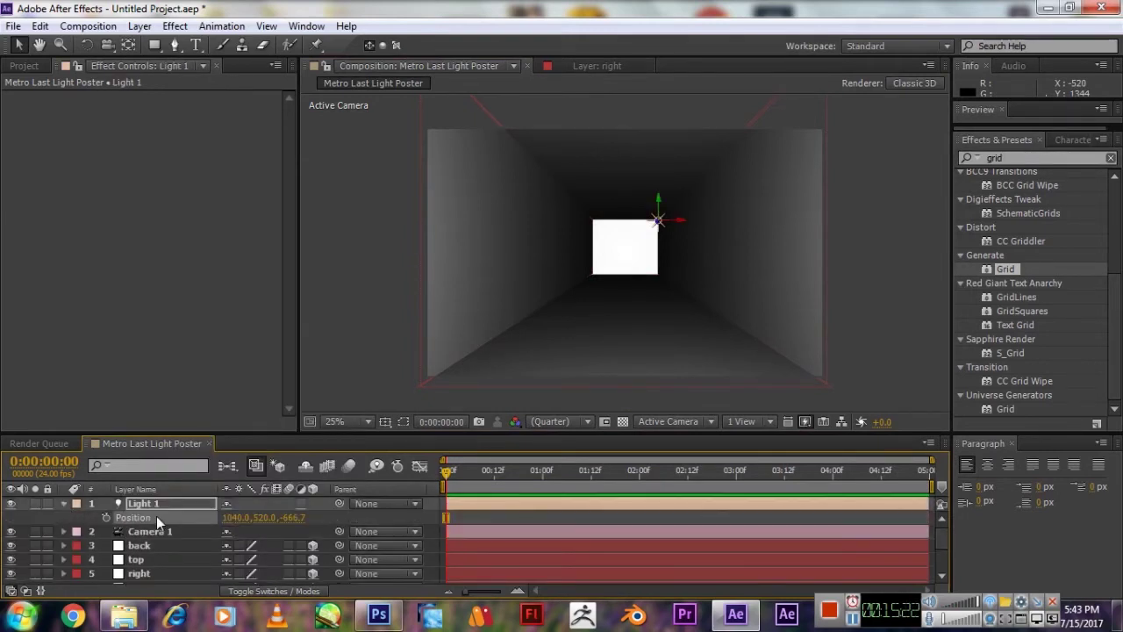
key("ctrl+v")
left_click(166, 531)
key("p")
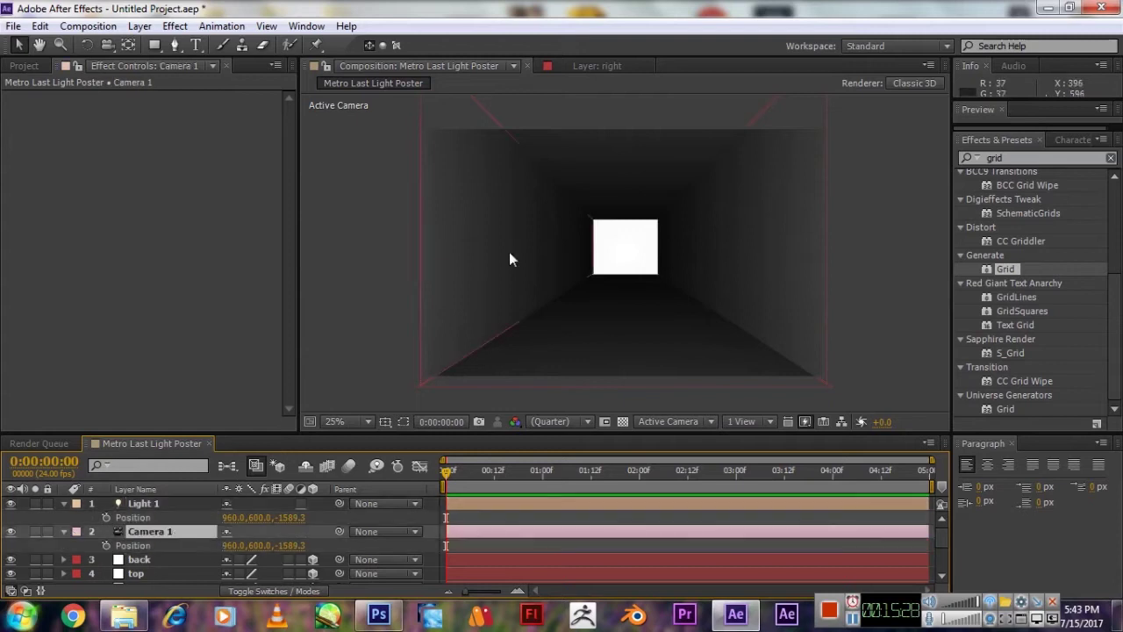
left_click(63, 503)
scroll(70, 527, "down", 3)
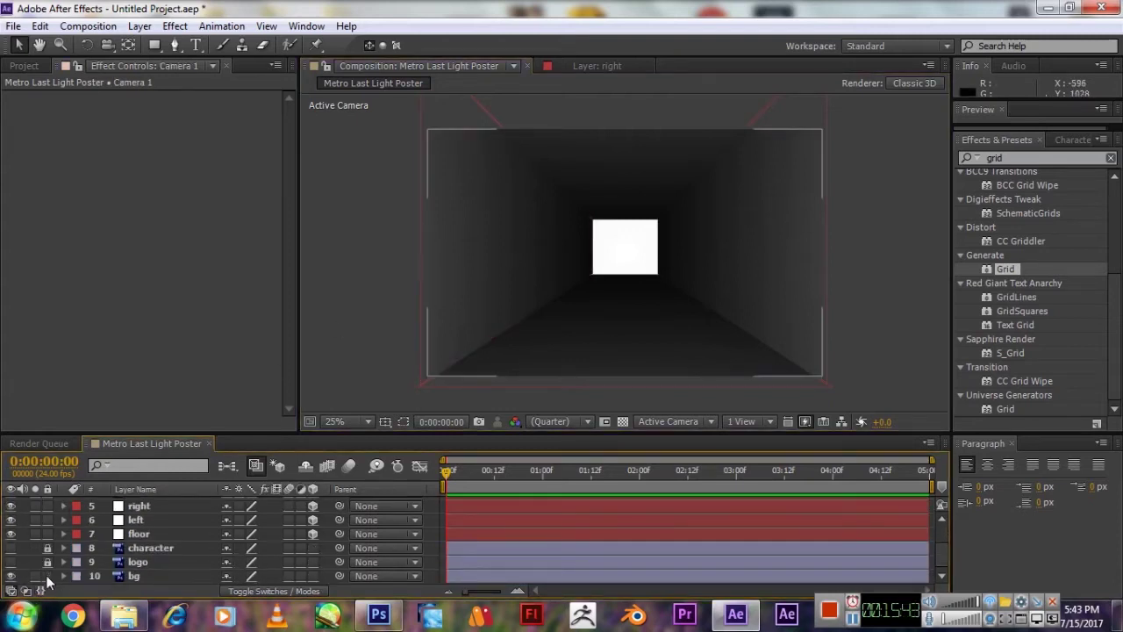
Make the bg image a 3D layer and move it to the tunnel's far end.
left_click(313, 576)
left_click(540, 325)
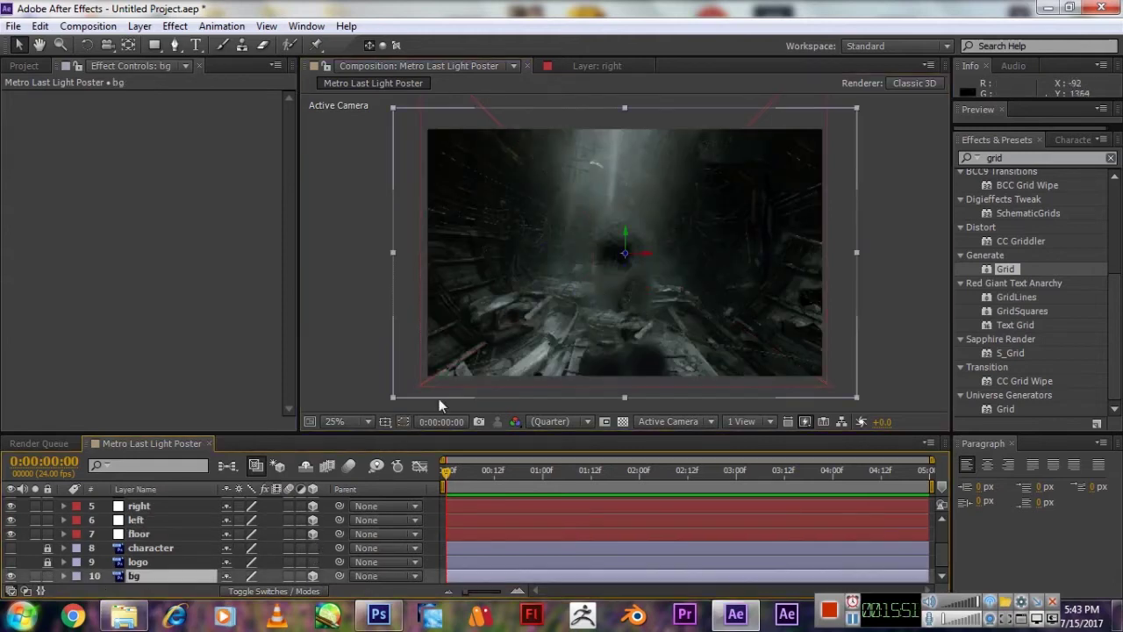
left_click_drag(439, 398, 620, 285)
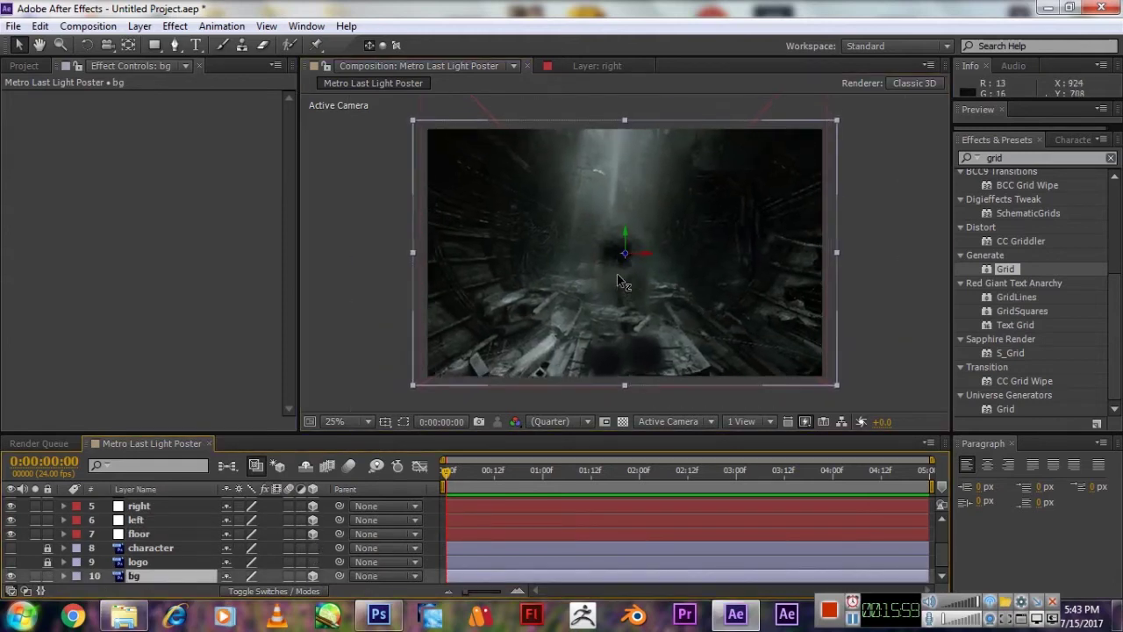
Orbit in Custom View 1 to check the bg layer's placement, then return to Active Camera.
left_click(669, 421)
left_click(676, 369)
key("c")
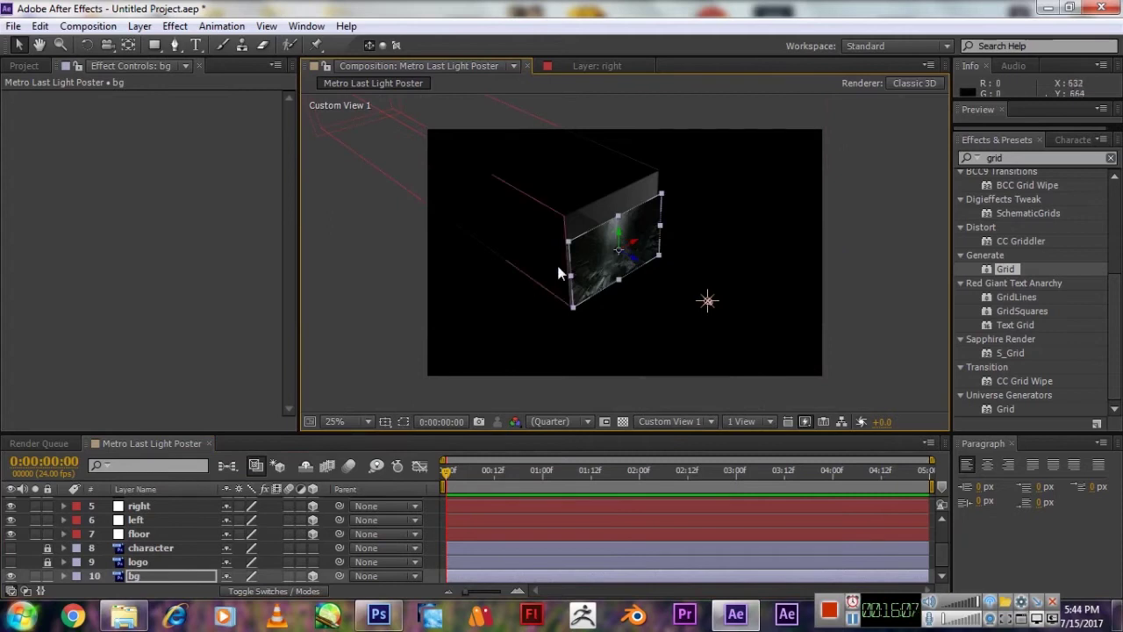
mouse_move(696, 241)
left_mouse_down()
mouse_move(632, 263)
mouse_move(632, 246)
left_mouse_up()
key("v")
key("c")
key("v")
key("c")
left_click_drag(561, 297, 722, 283)
left_click(674, 421)
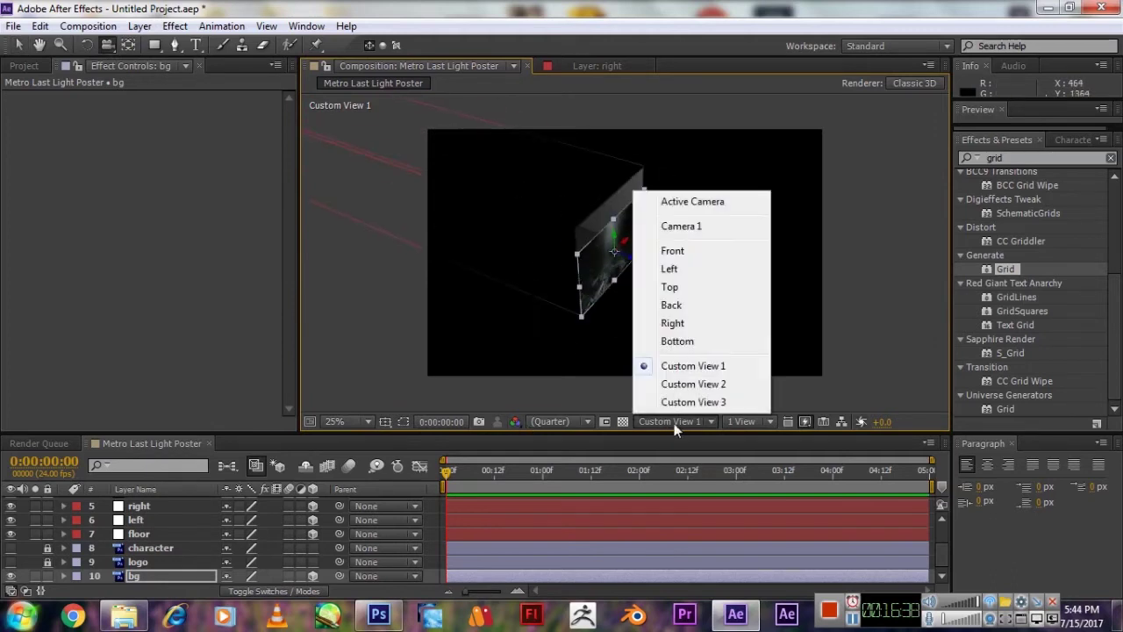
left_click(676, 201)
Confirm the bg layer's Scale is 100% and deselect it.
key("s")
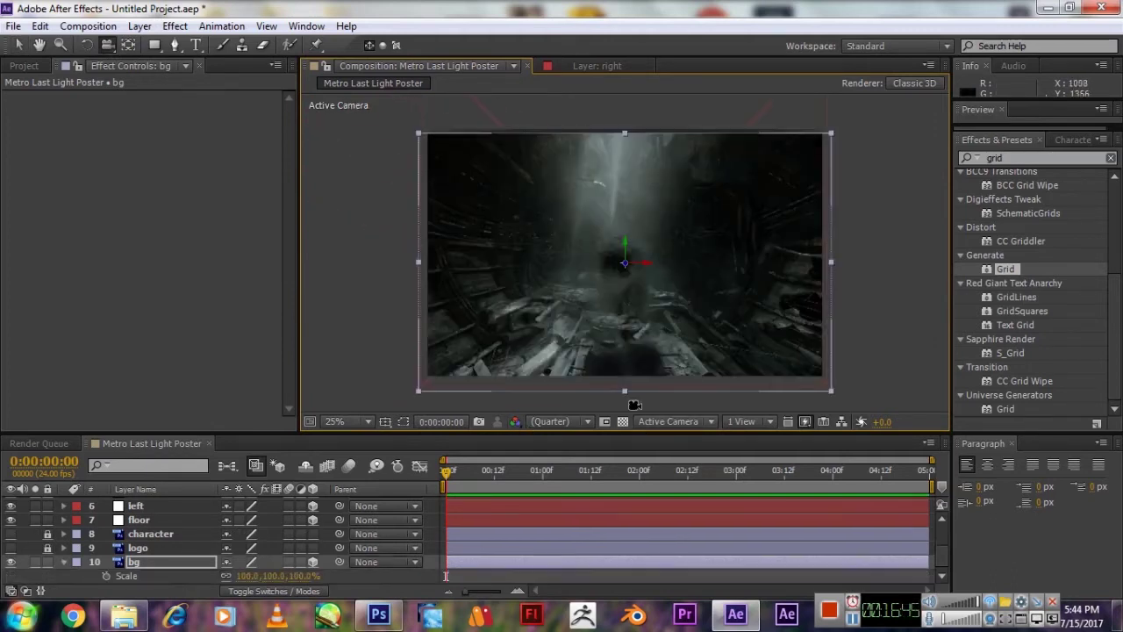
key("v")
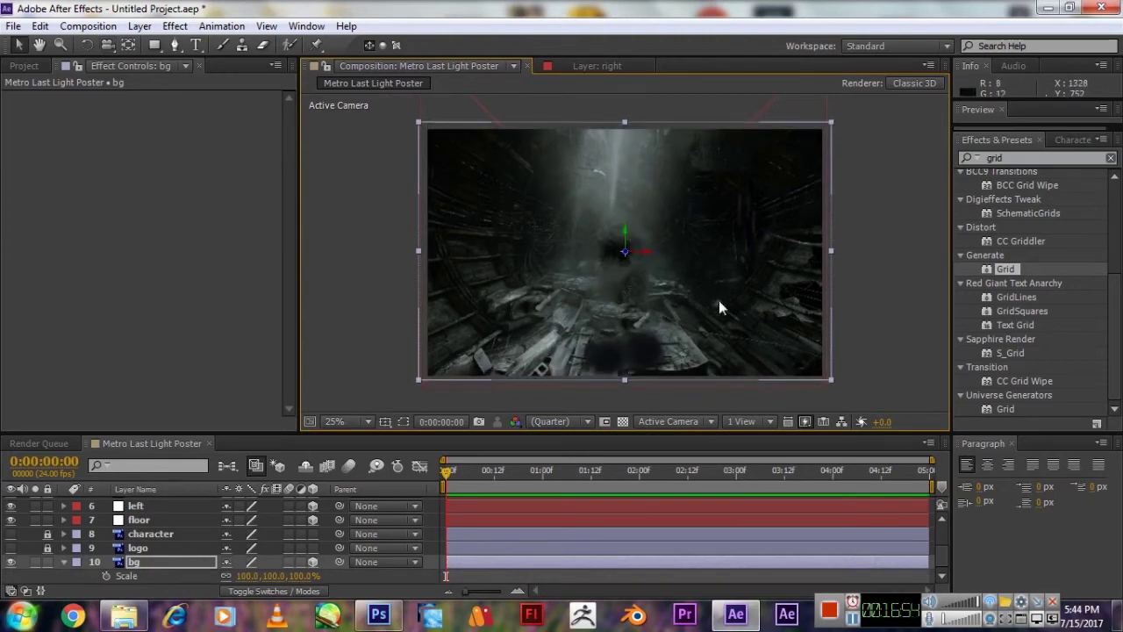
left_click(875, 324)
scroll(168, 562, "up", 3)
Hide and re-show the bg layer to compare the tunnel with and without it.
scroll(166, 546, "down", 2)
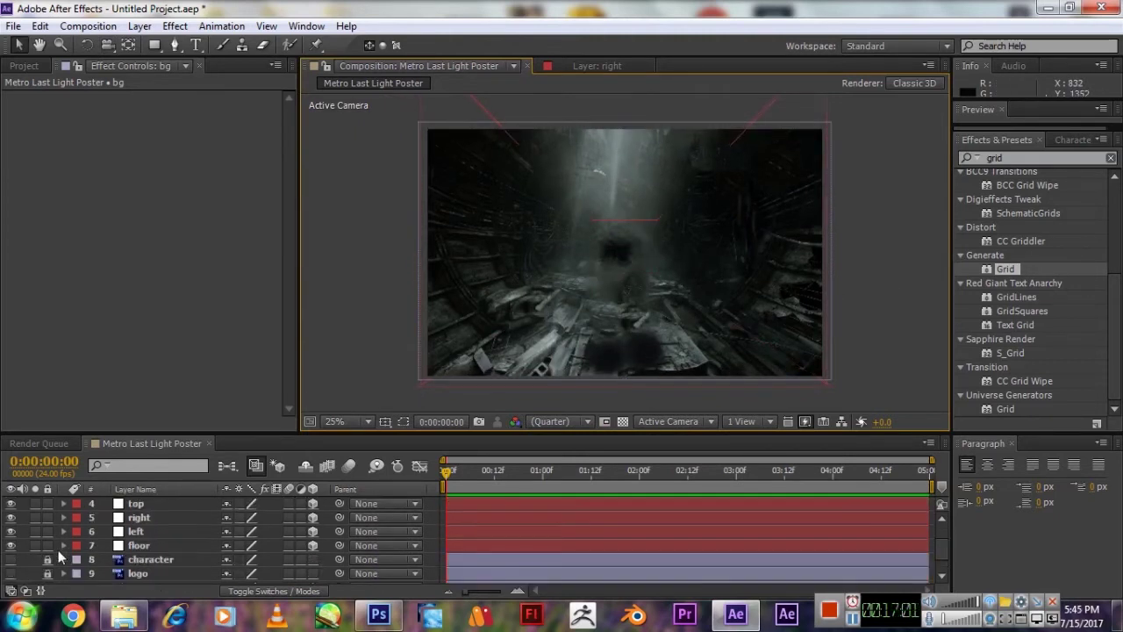
left_click(9, 588)
left_click(9, 588)
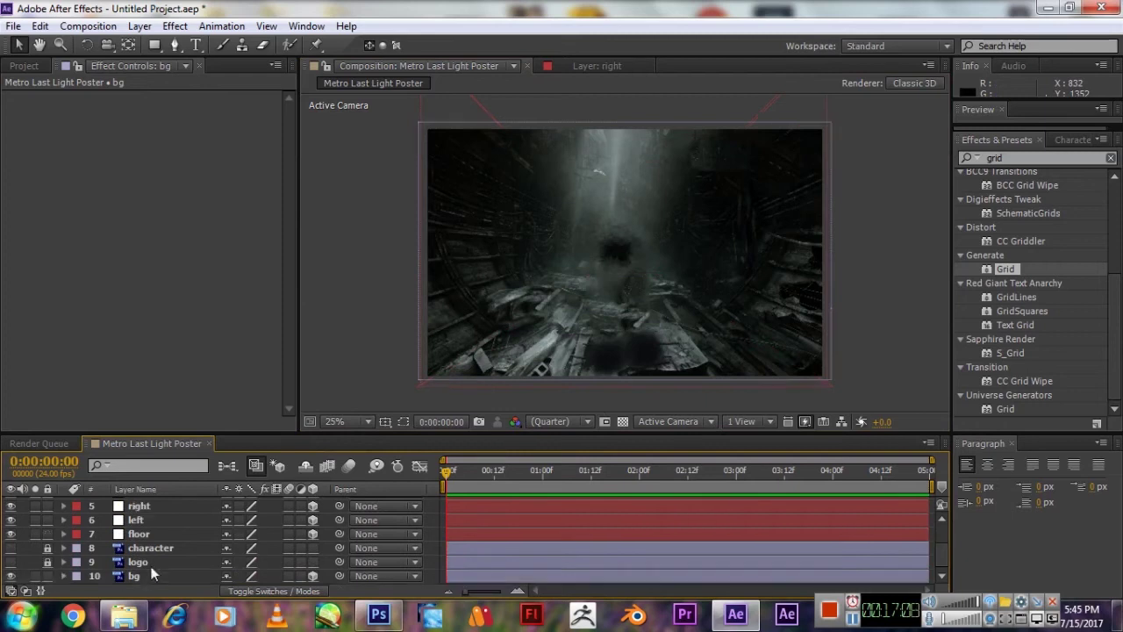
Set the bg layer's Casts Shadows to Only with 100% Light Transmission.
left_click(140, 575)
left_click(63, 575)
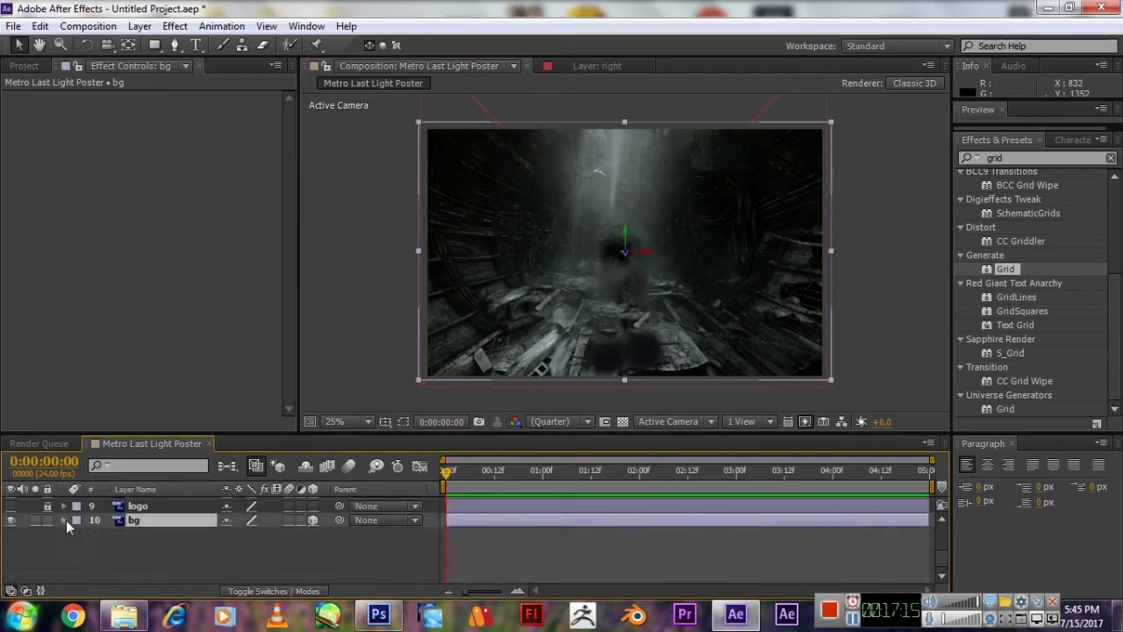
left_click(65, 520)
left_click(63, 576)
scroll(84, 547, "up", 2)
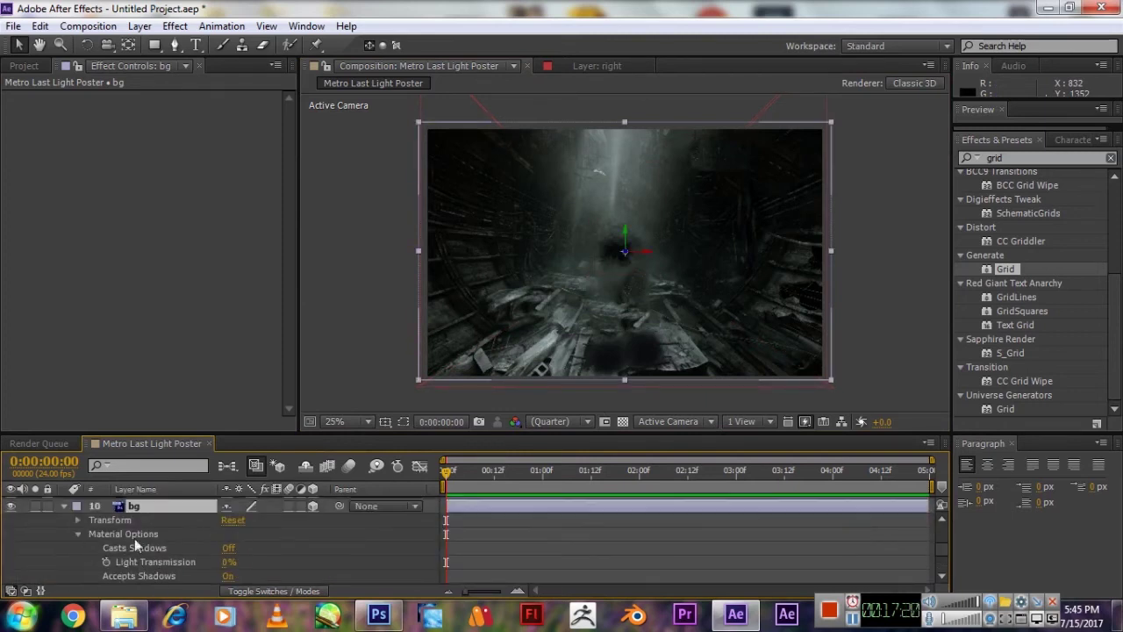
double_click(230, 548)
scroll(239, 570, "down", 2)
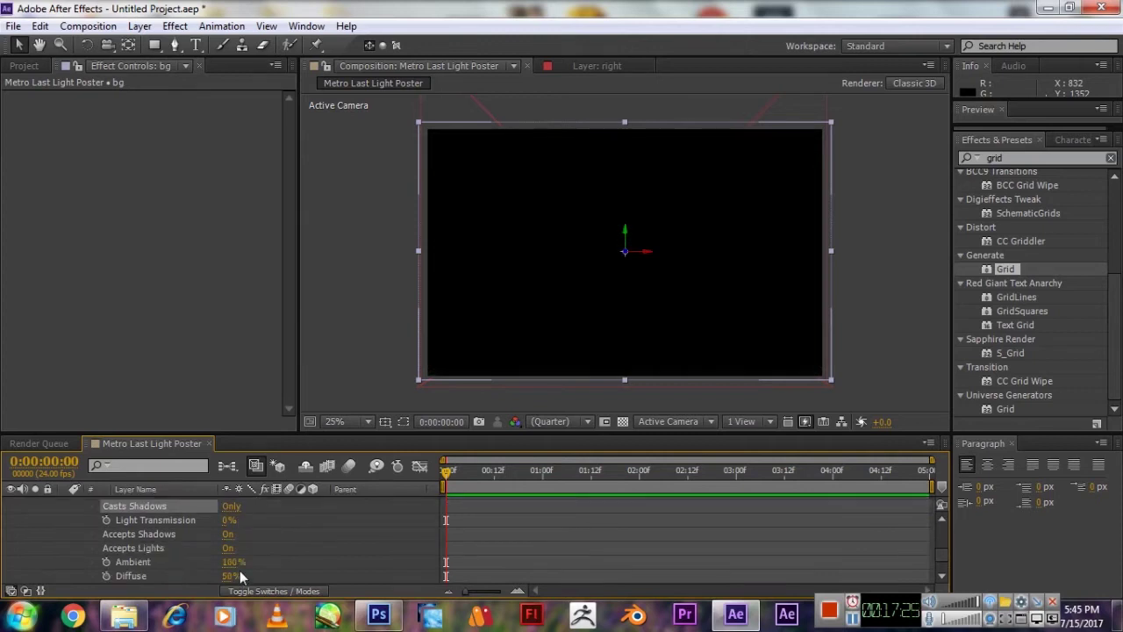
scroll(263, 556, "up", 4)
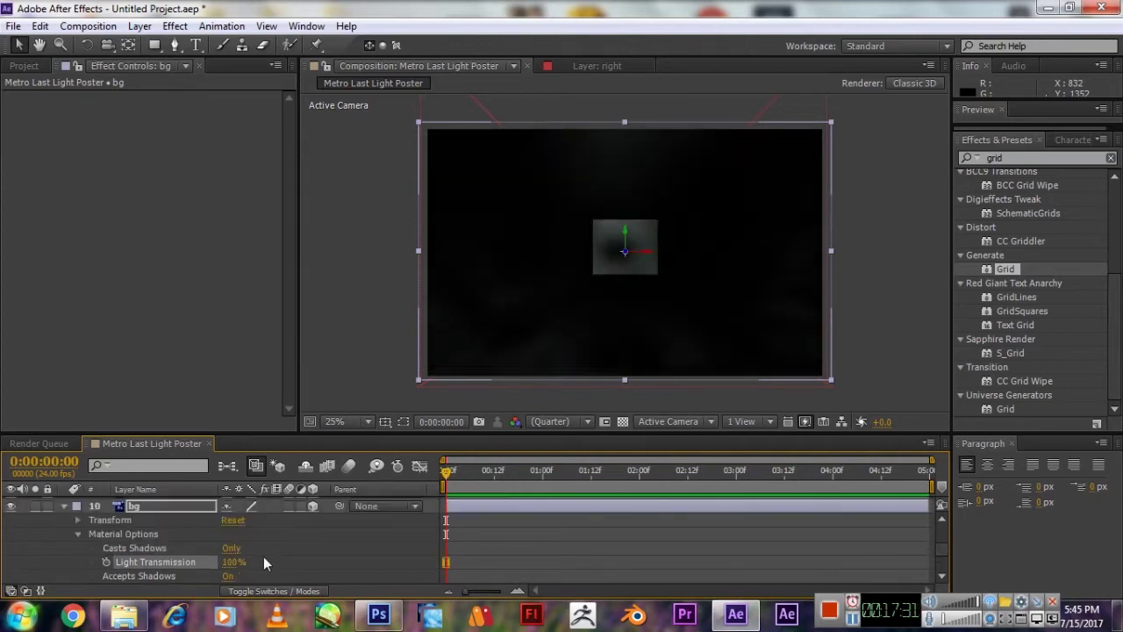
scroll(122, 545, "up", 2)
left_click(134, 534)
Show the back and top walls' Material Options and toggle the top wall's Accepts Lights.
key("a")
key("a")
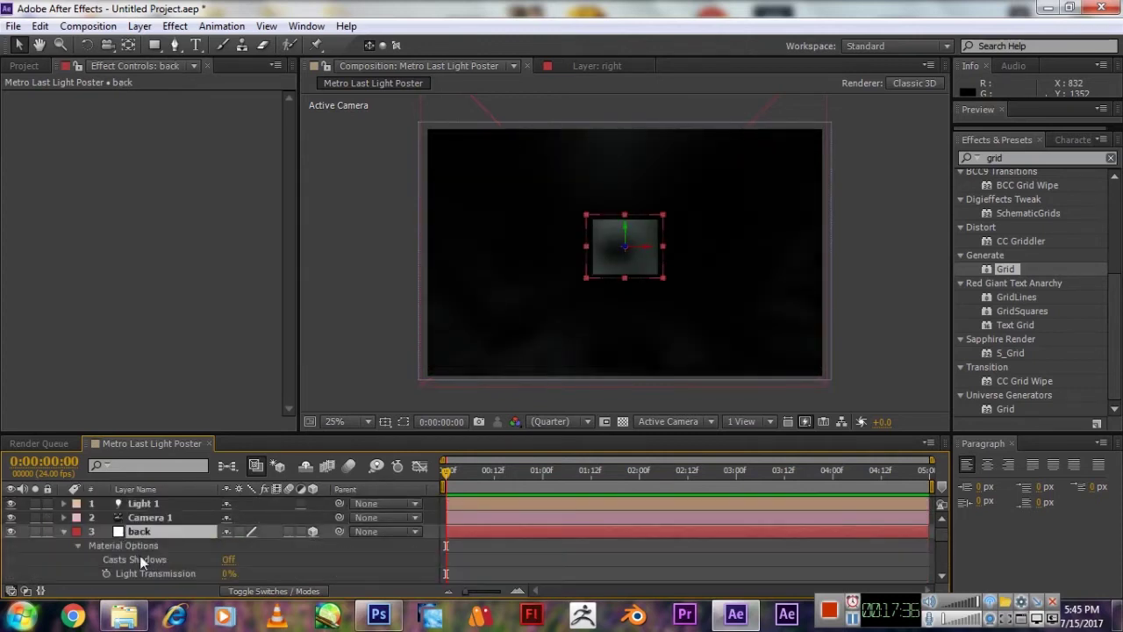
scroll(176, 544, "down", 2)
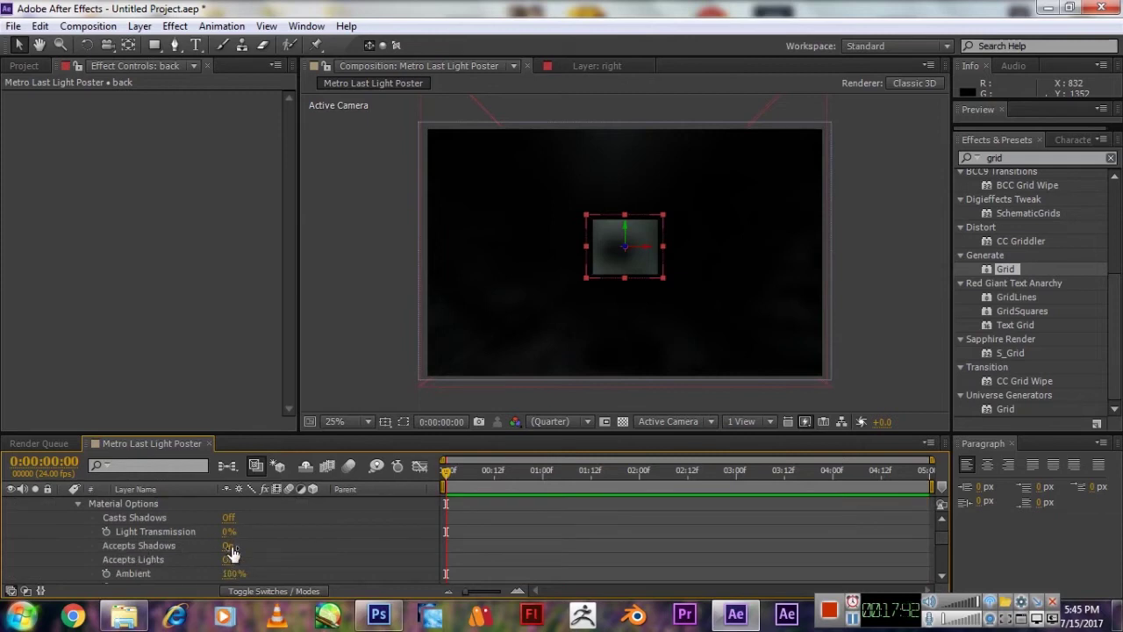
scroll(226, 567, "down", 2)
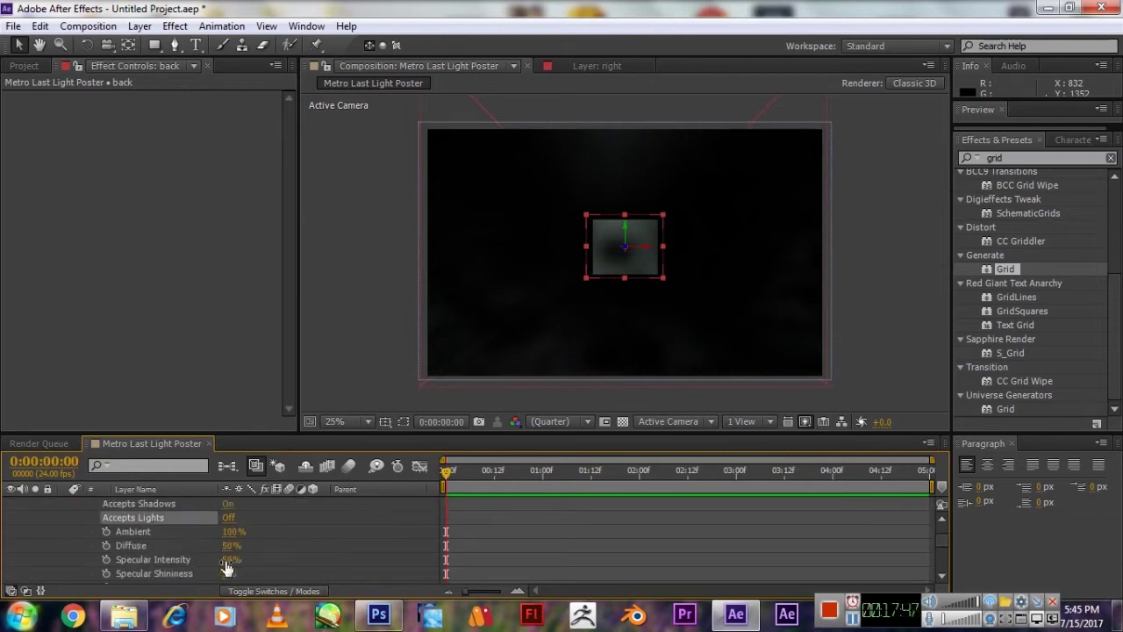
scroll(150, 539, "up", 5)
left_click(150, 539)
key("a")
key("a")
scroll(210, 548, "down", 2)
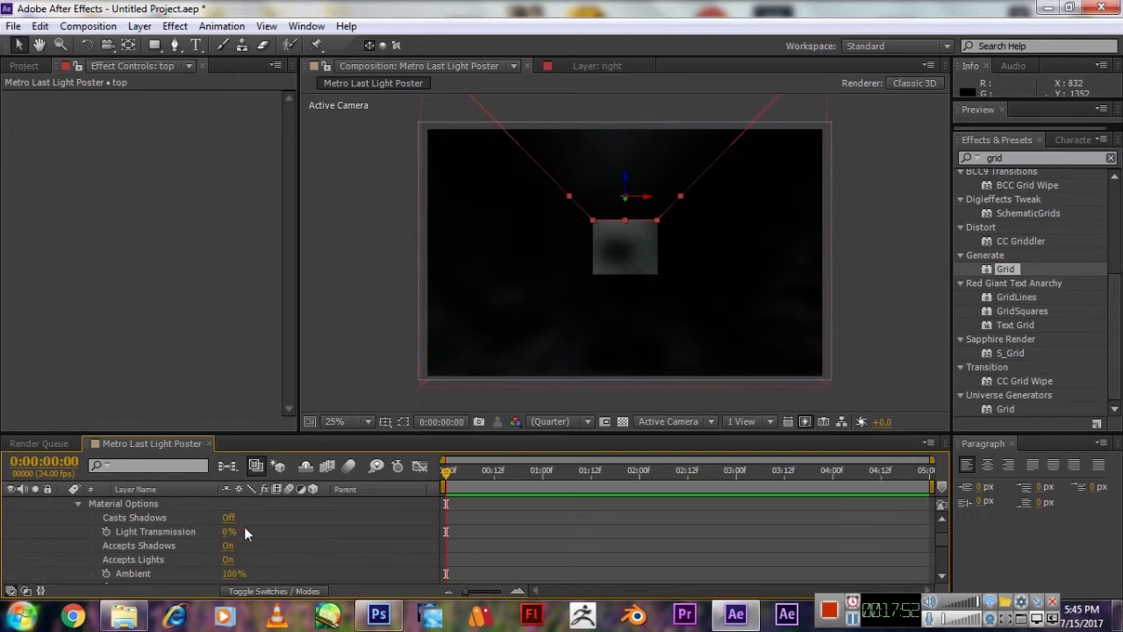
left_click(230, 559)
Toggle Accepts Lights on the right and left walls, enabling Accepts Shadows on the left.
scroll(250, 546, "down", 2)
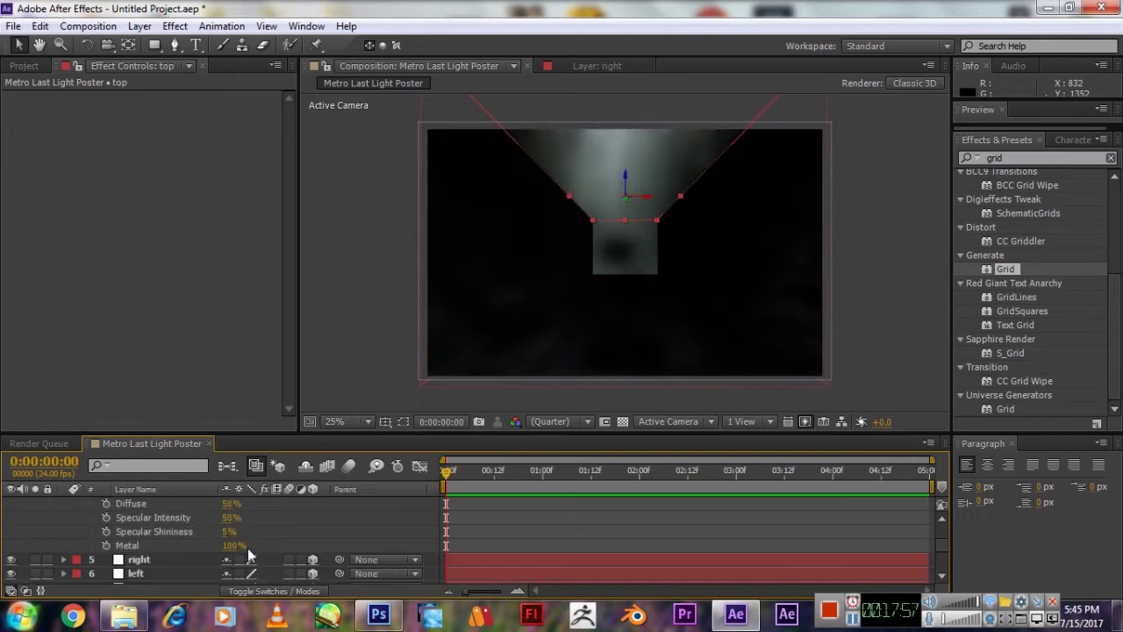
left_click(242, 556)
key("a")
key("a")
scroll(228, 547, "down", 2)
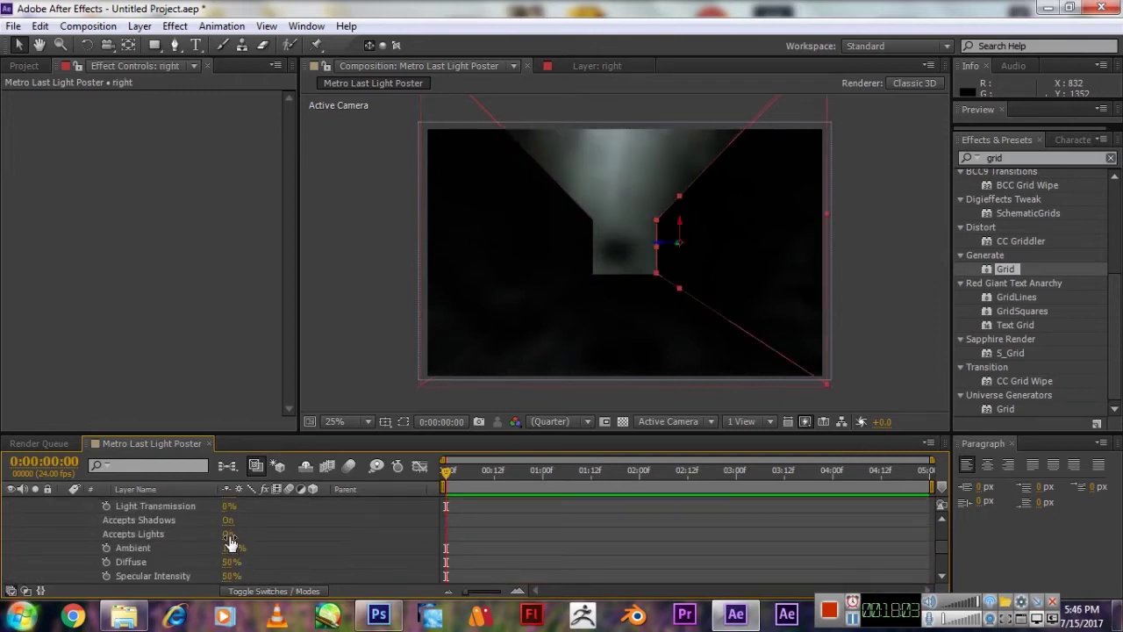
left_click(229, 535)
scroll(201, 537, "up", 4)
left_click(169, 535)
key("a")
key("a")
scroll(235, 568, "down", 2)
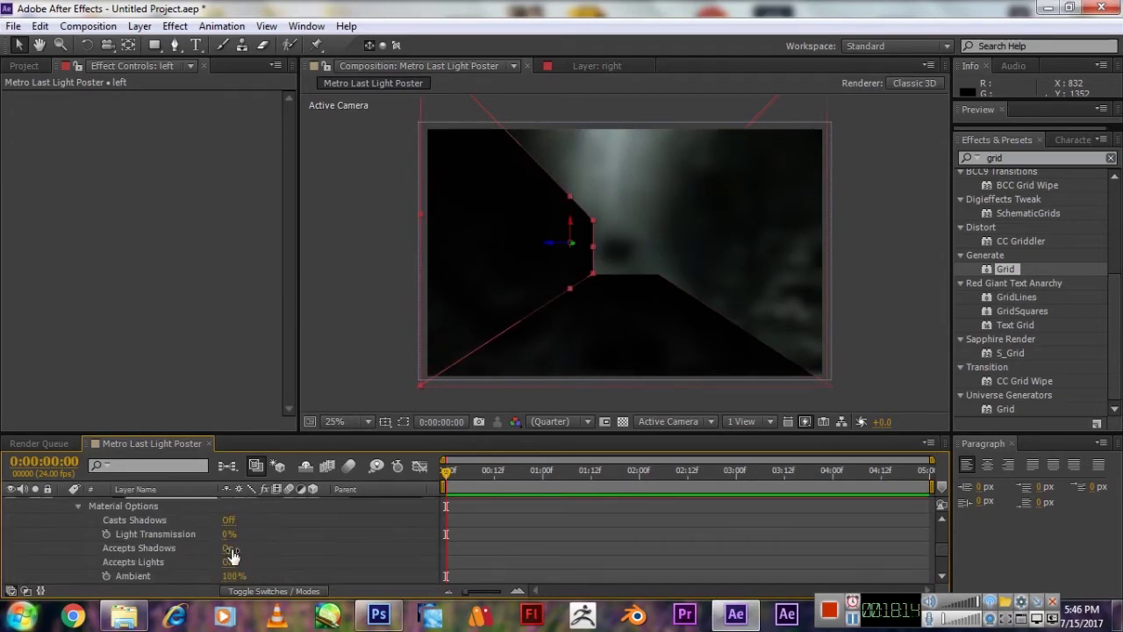
left_click(230, 550)
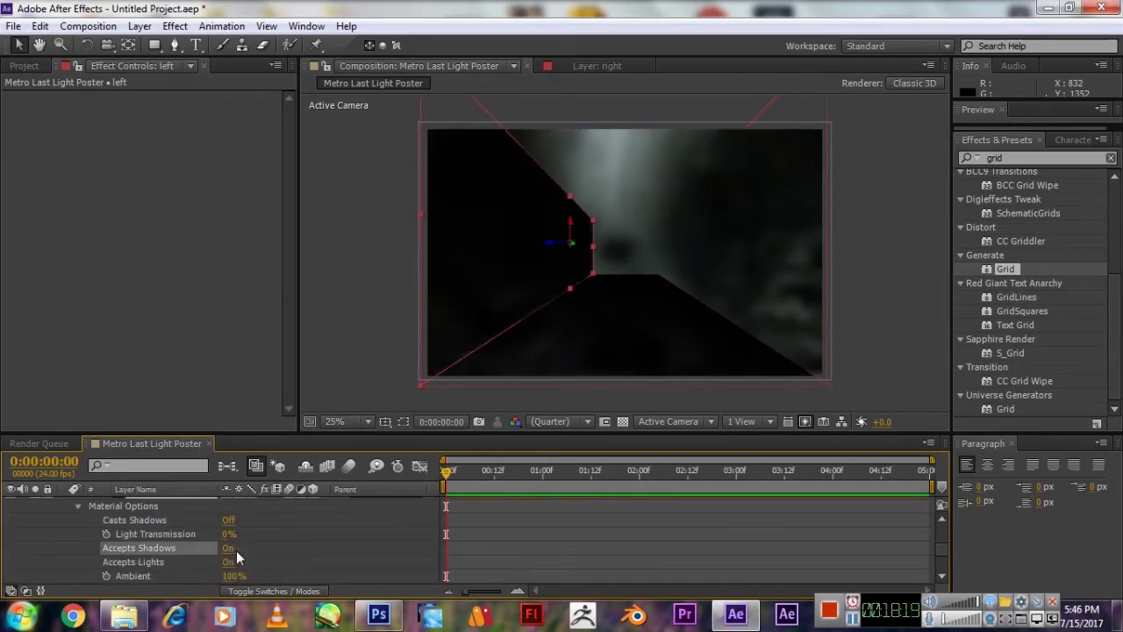
left_click(230, 561)
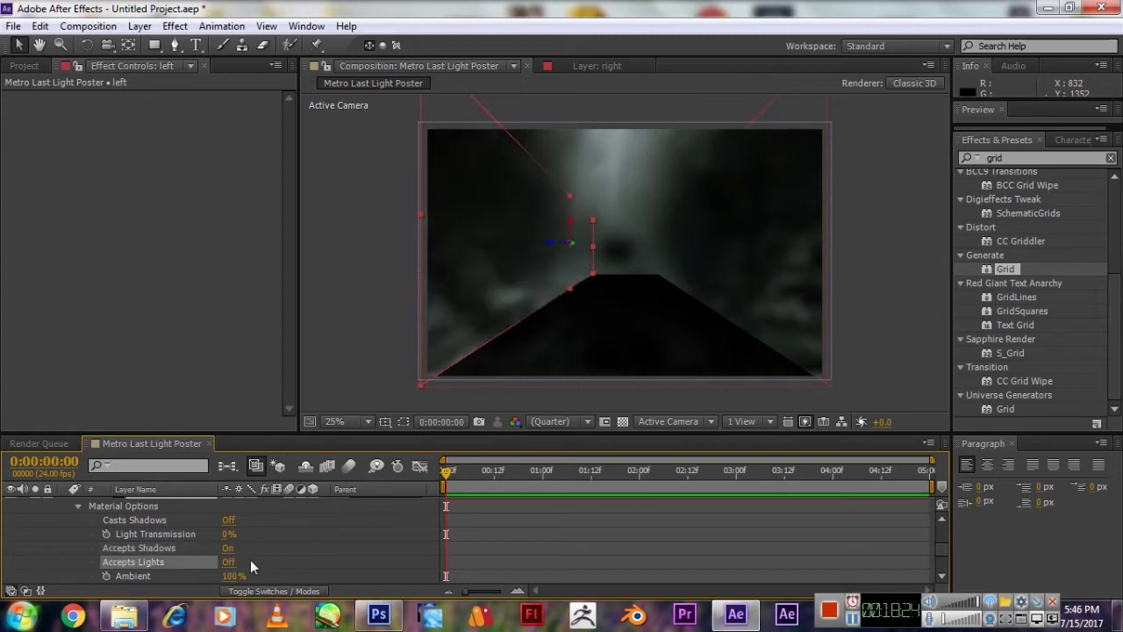
Toggle the floor's Accepts Lights in its Material Options and collapse the layer.
scroll(161, 560, "down", 3)
left_click(162, 561)
key("a")
key("a")
scroll(226, 551, "down", 3)
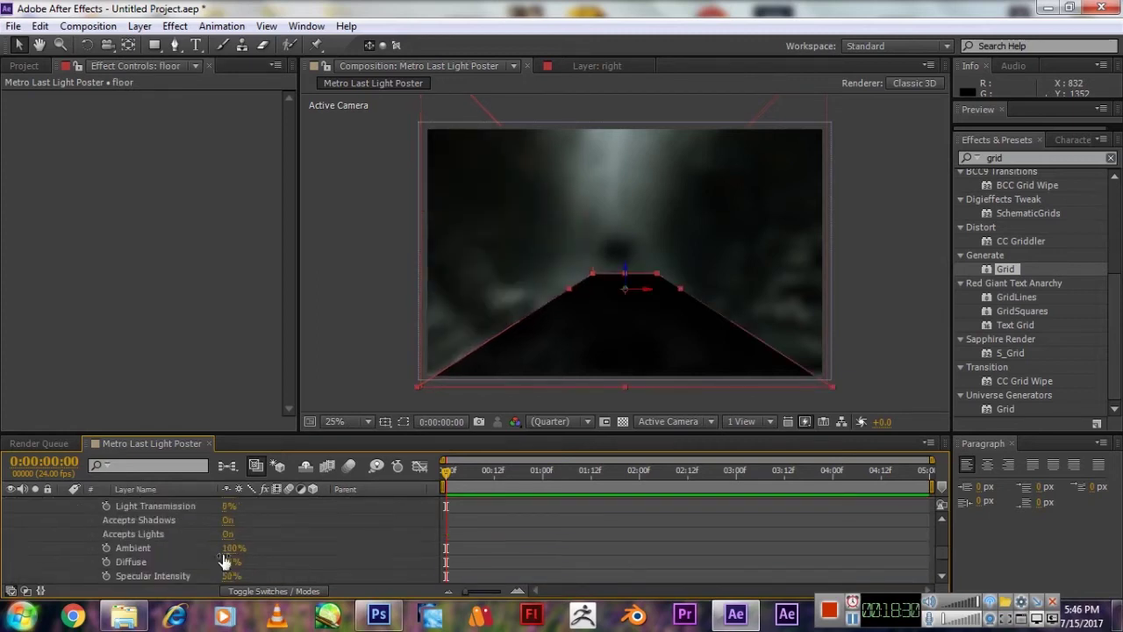
left_click(229, 534)
scroll(131, 540, "down", 2)
scroll(79, 536, "up", 10)
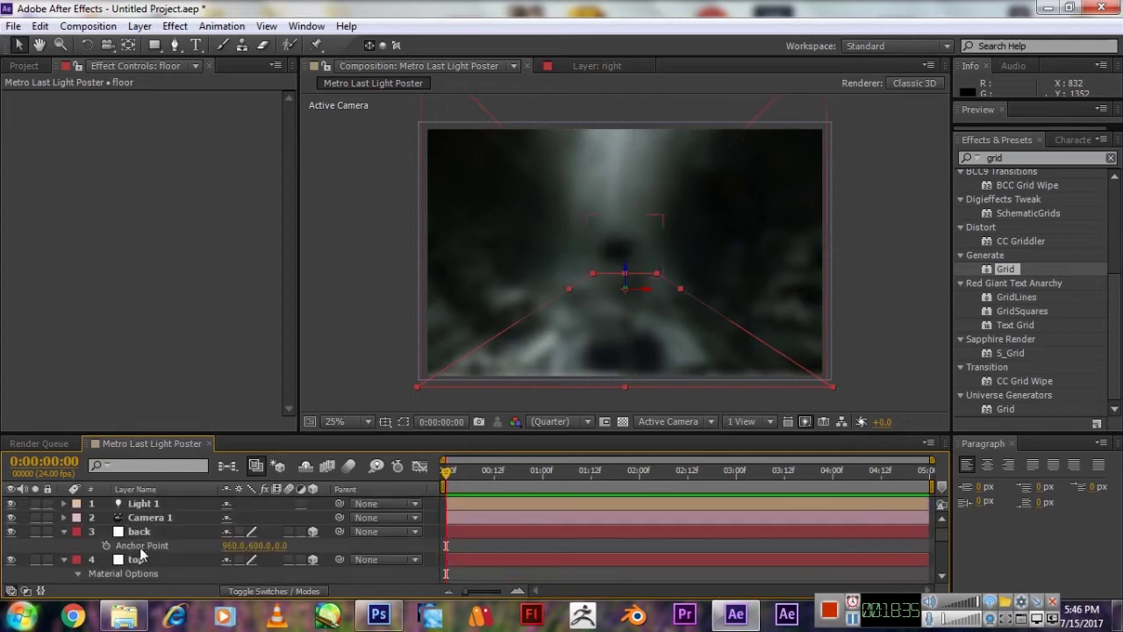
scroll(63, 535, "down", 4)
scroll(67, 529, "down", 3)
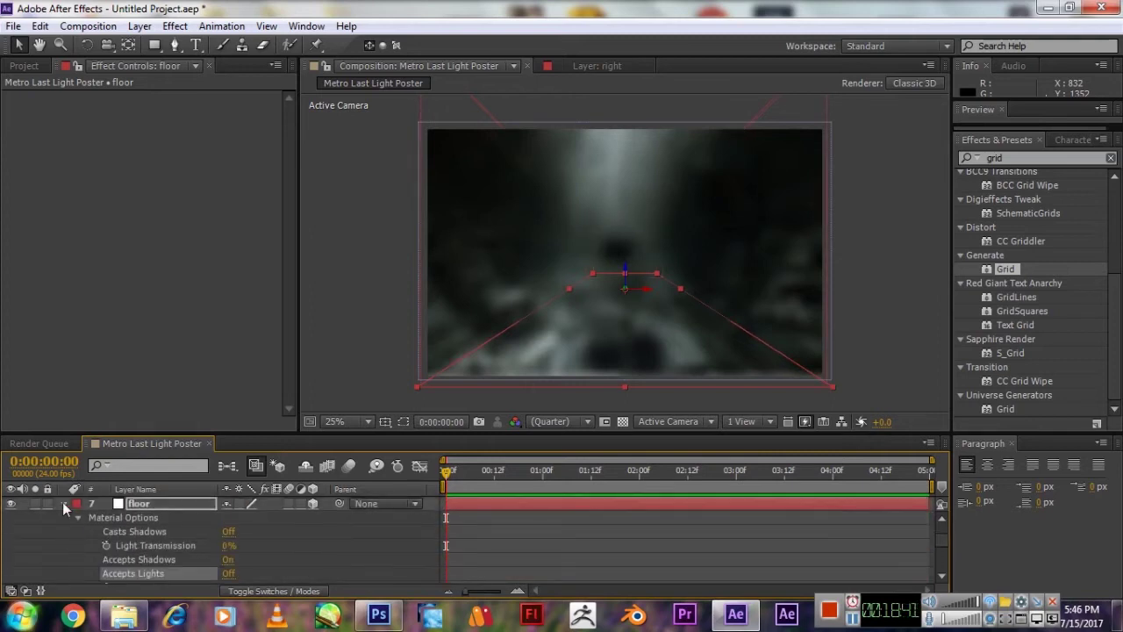
left_click(62, 502)
Save the project into the Motion Poster folder as 'Camera Mapping for Motion Poster.aep'.
left_click(65, 545)
key("ctrl+s")
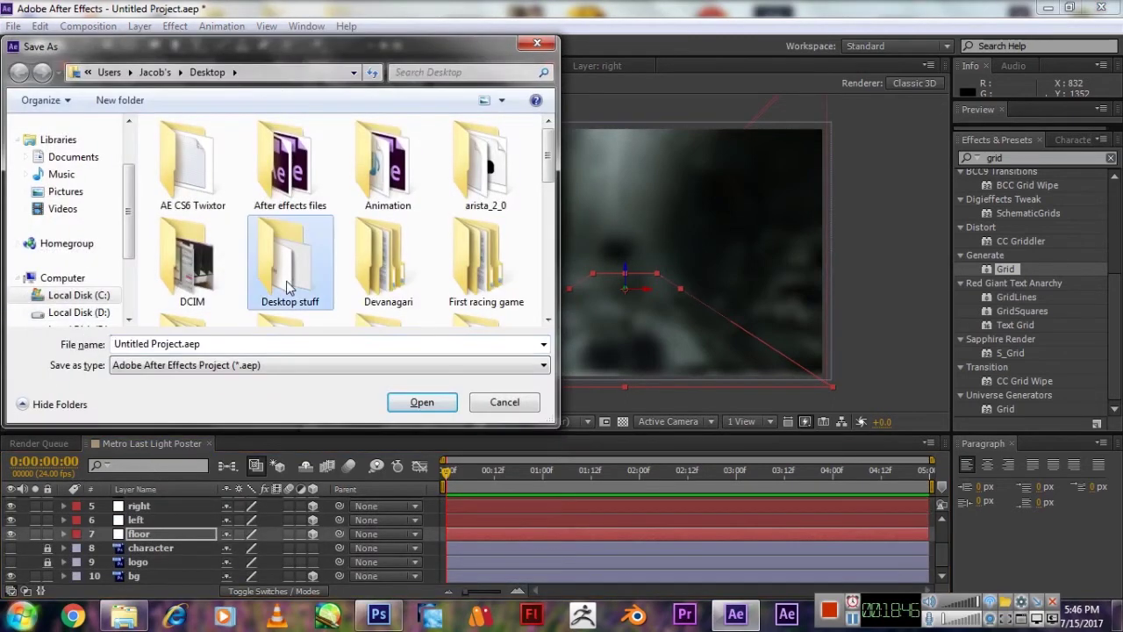
scroll(289, 288, "down", 5)
key("Return")
left_click(182, 344)
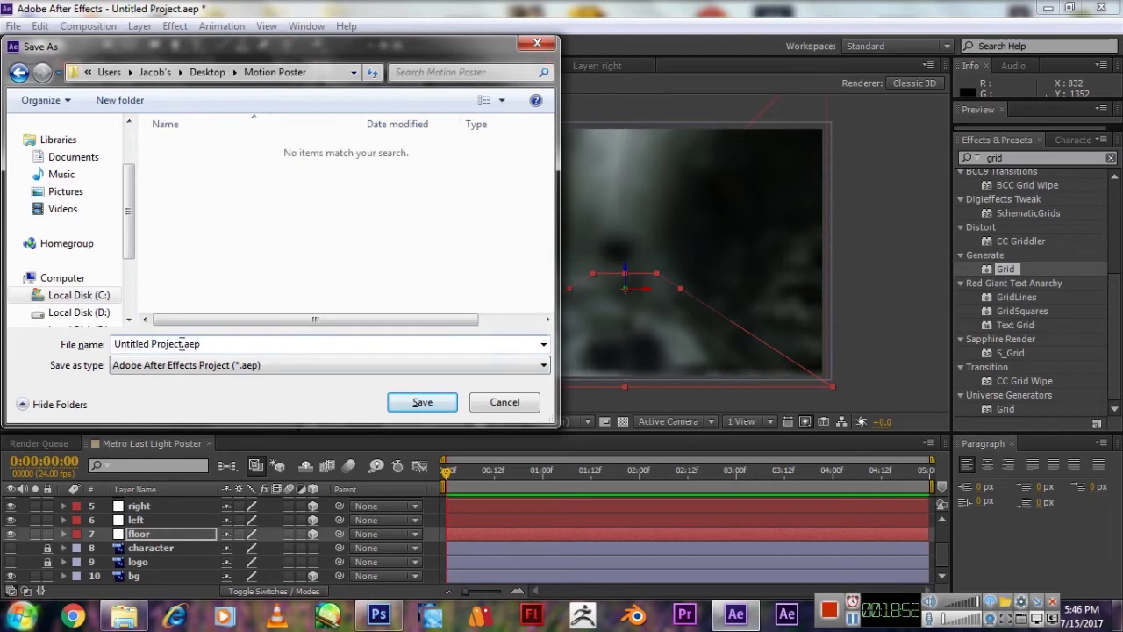
type("Cam")
type("ter")
key("Return")
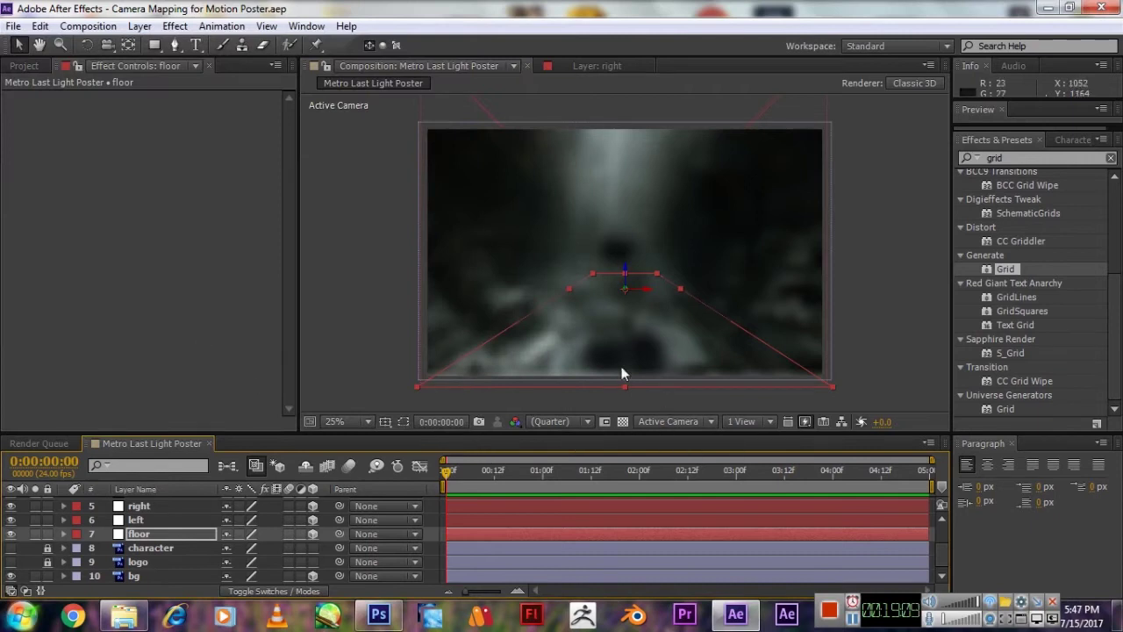
Switch preview resolution between Third and Half and orbit to inspect the tunnel.
left_click(558, 422)
left_click(566, 502)
key("c")
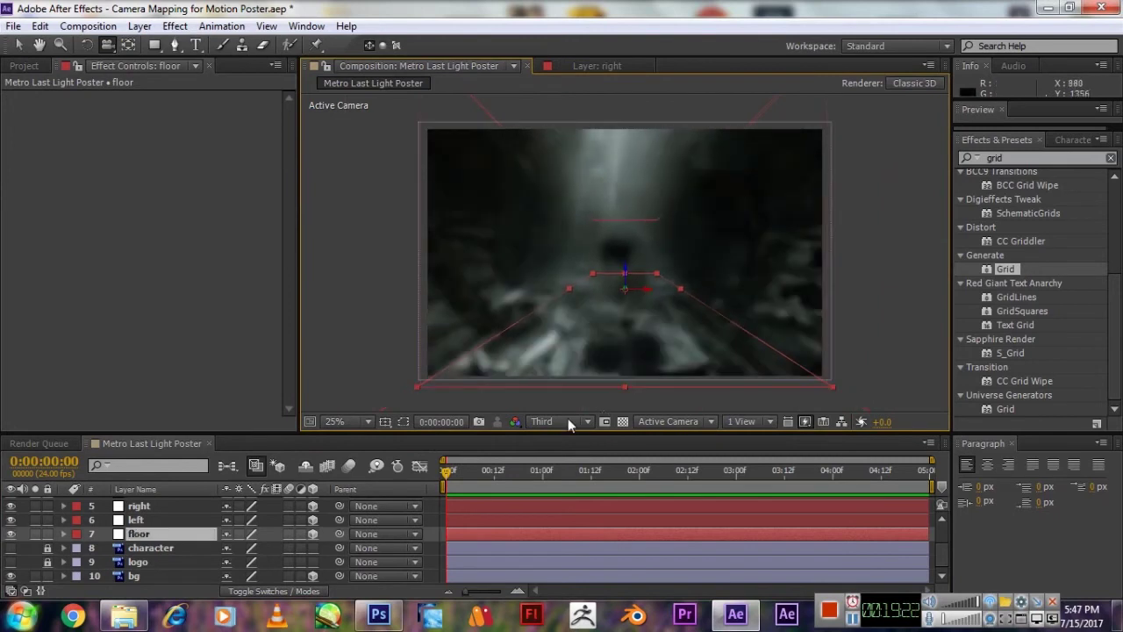
left_click(558, 421)
left_click(552, 479)
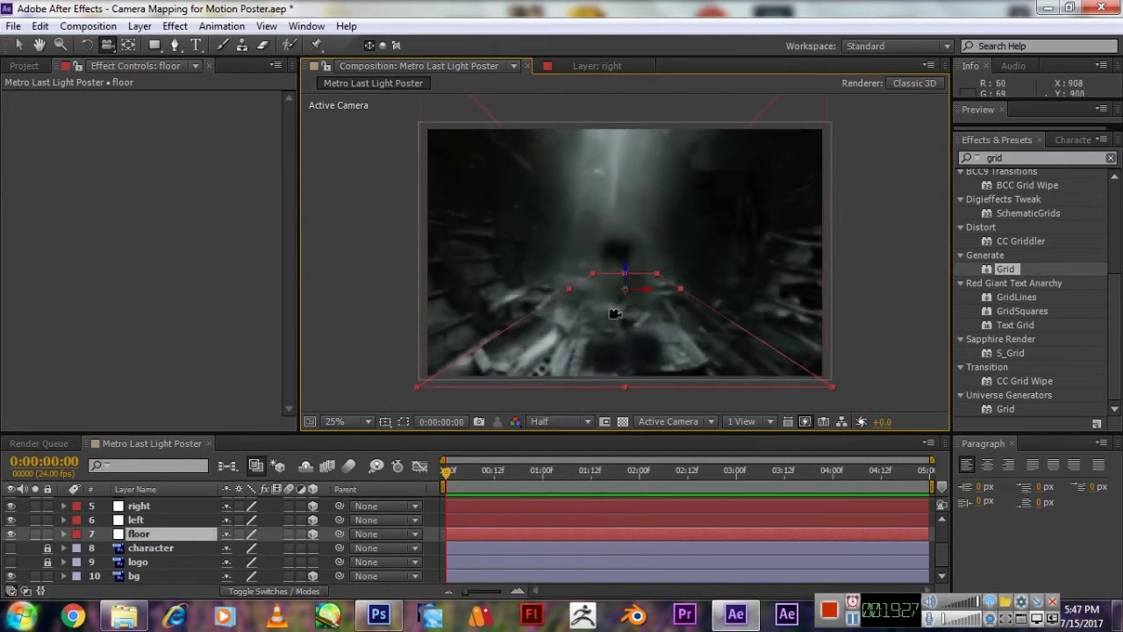
left_click_drag(615, 314, 620, 285)
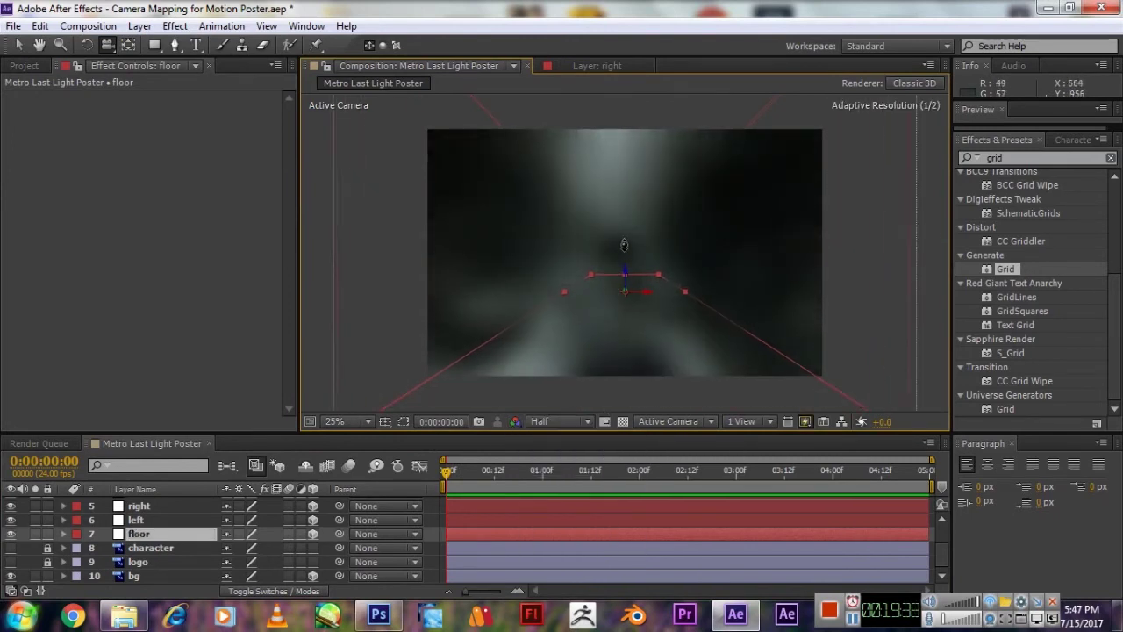
left_click(545, 422)
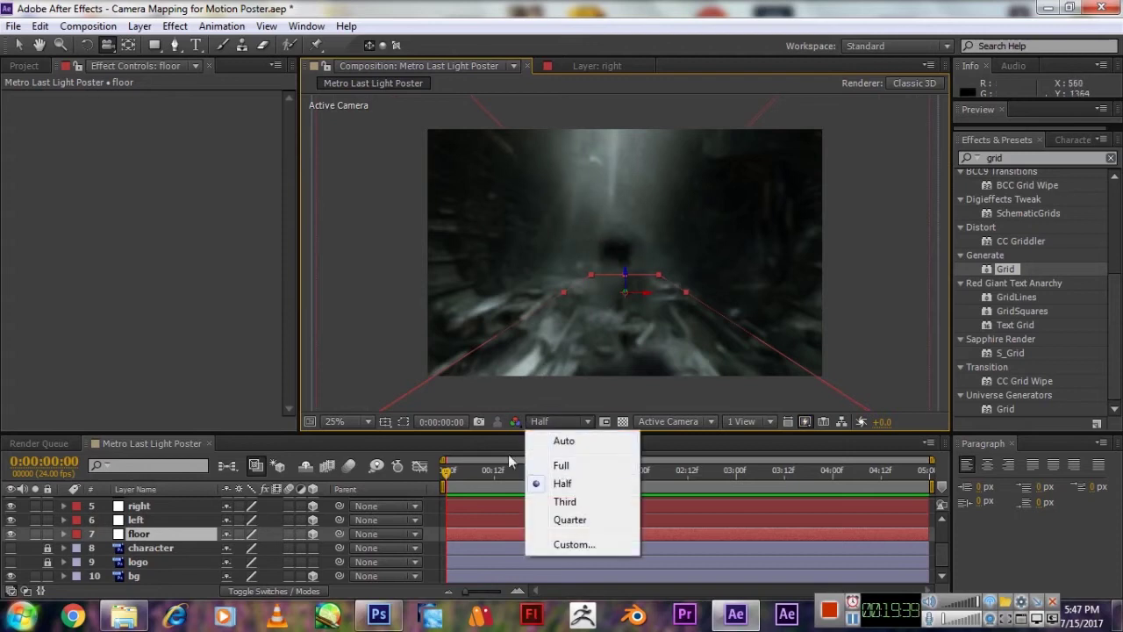
left_click(508, 454)
scroll(185, 509, "up", 2)
Push Camera 1 to Z -1414.7 at 1:15 and end the work area there.
left_click(175, 517)
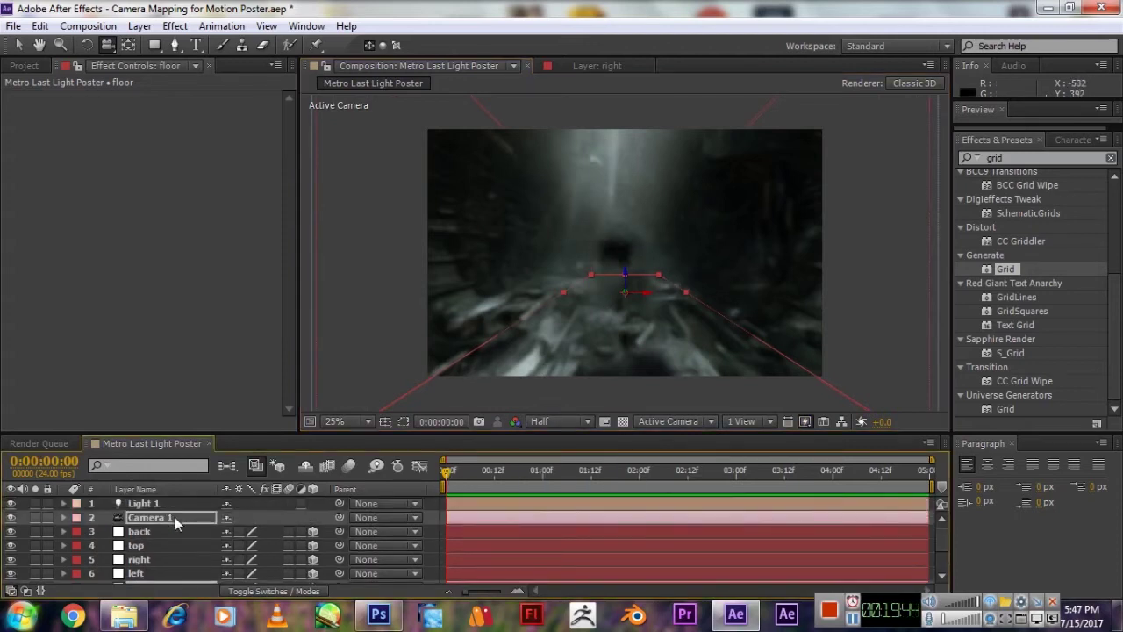
key("p")
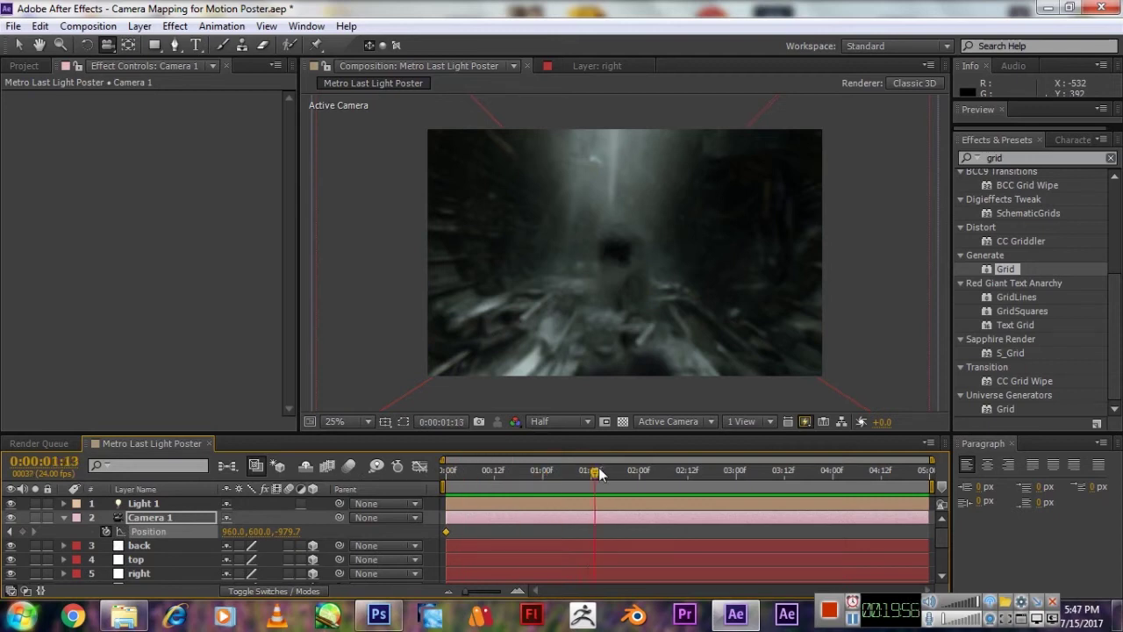
left_click_drag(591, 472, 603, 469)
left_click_drag(283, 532, 220, 532)
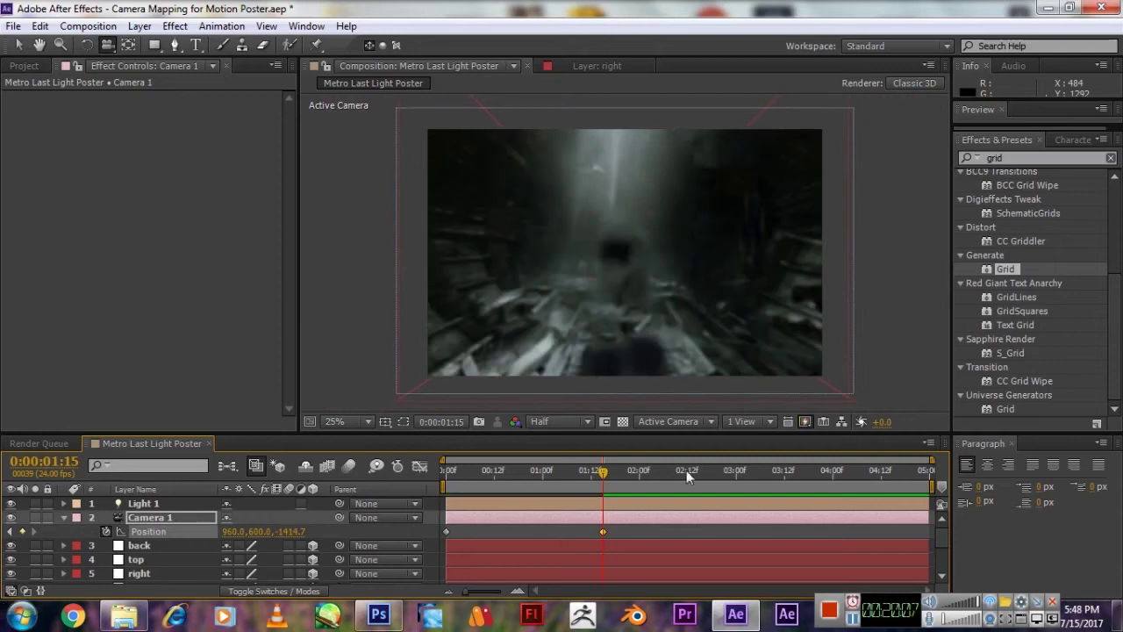
left_click_drag(932, 488, 617, 527)
RAM-preview the camera push at Full resolution.
left_click(575, 422)
left_click(548, 436)
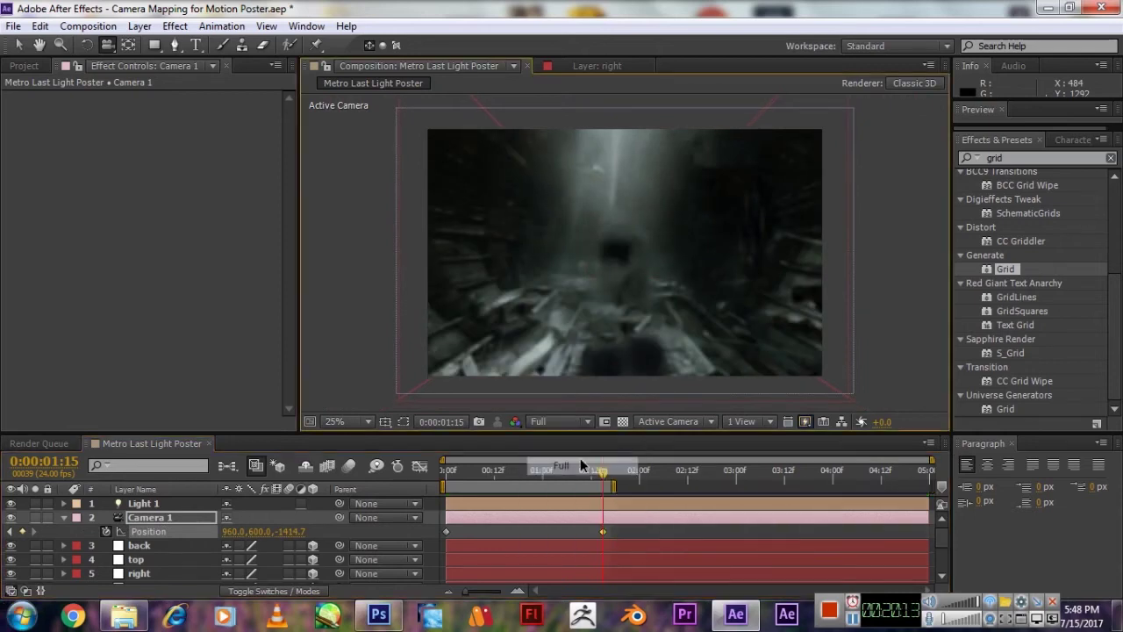
key("KP_0")
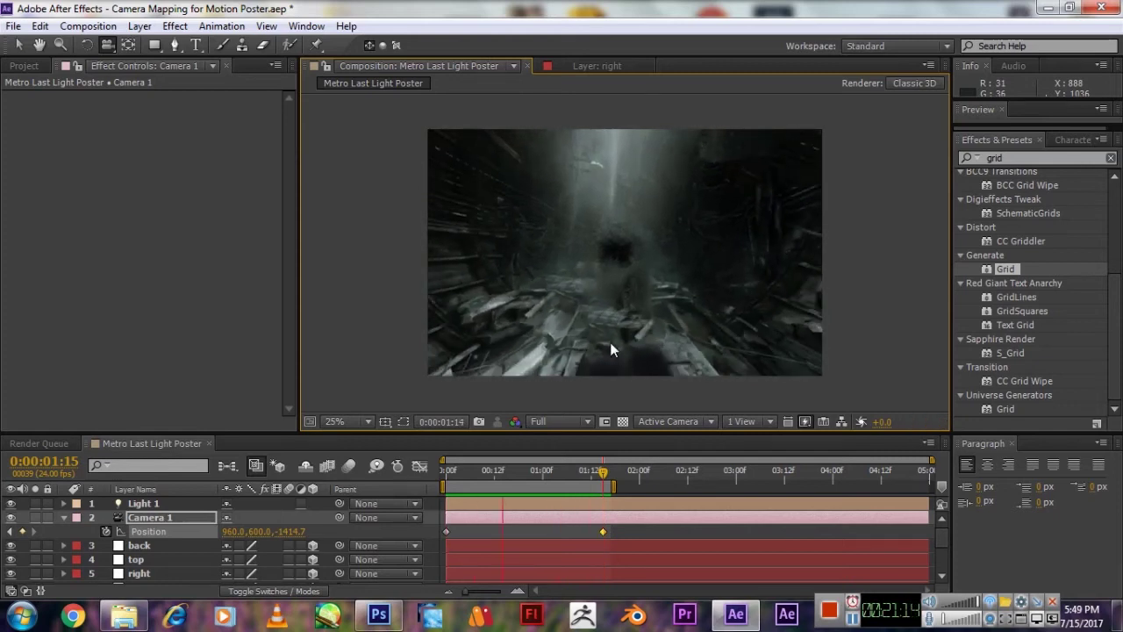
key("space")
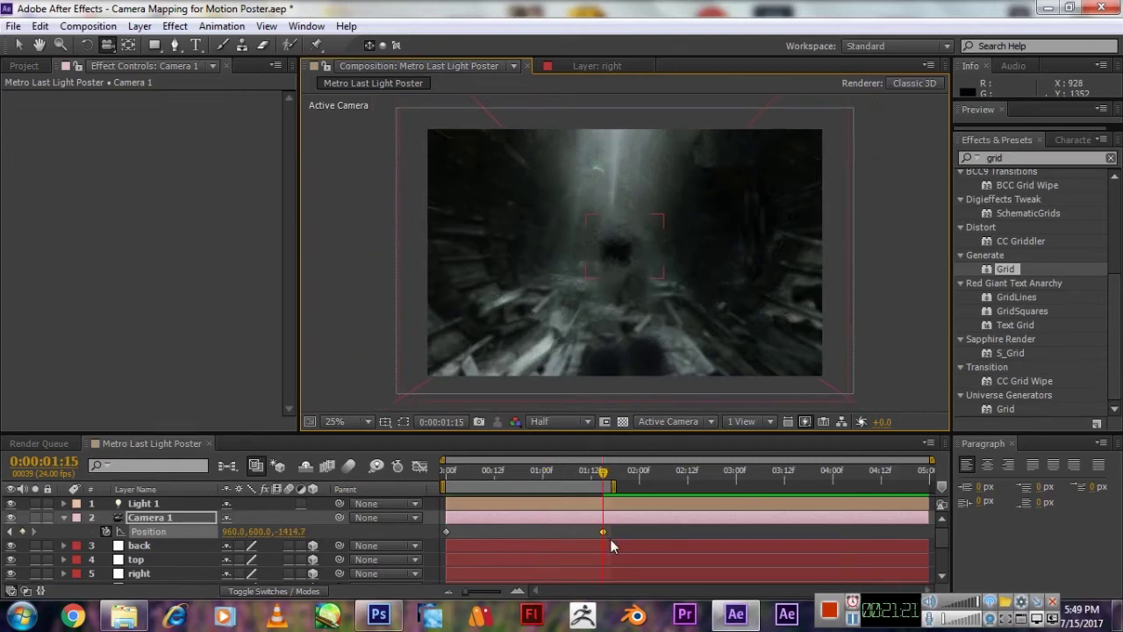
Keyframe Camera 1's Position at frame 0, then set X to 825 at 0:00:02:12.
left_click(454, 472)
left_click_drag(228, 538, 448, 530)
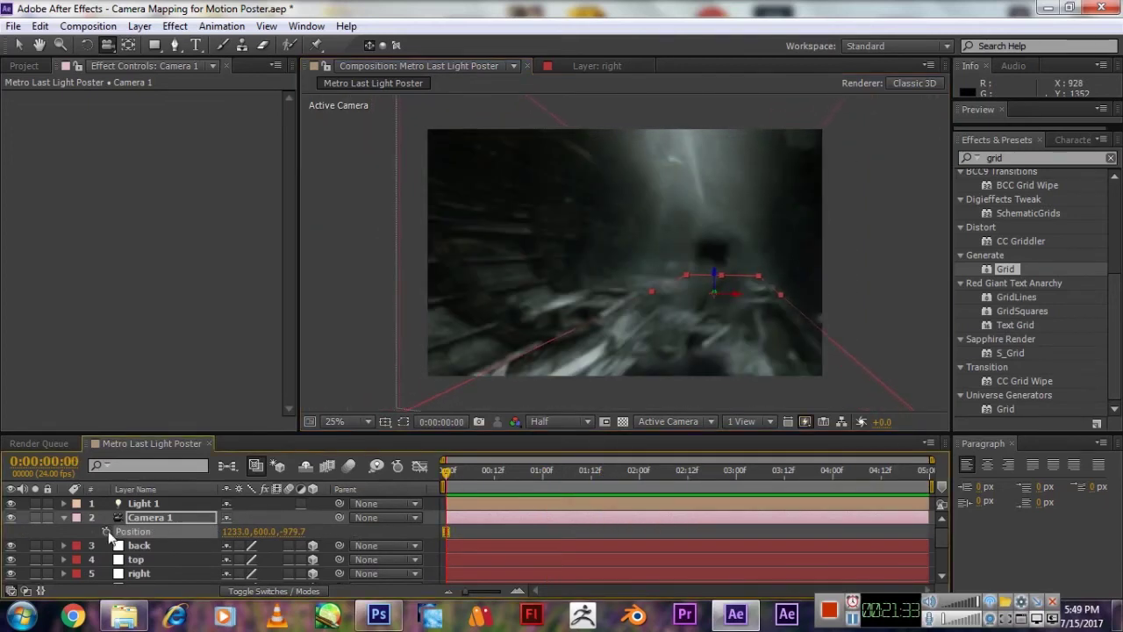
key("alt+shift+p")
left_click_drag(235, 531, 165, 545)
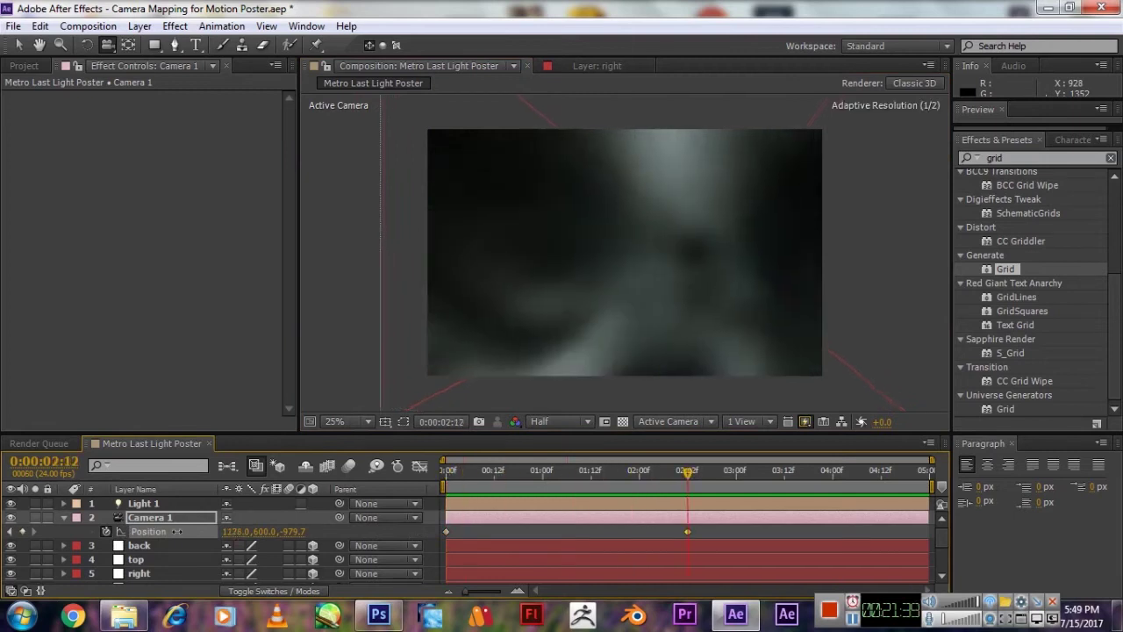
left_click(230, 530)
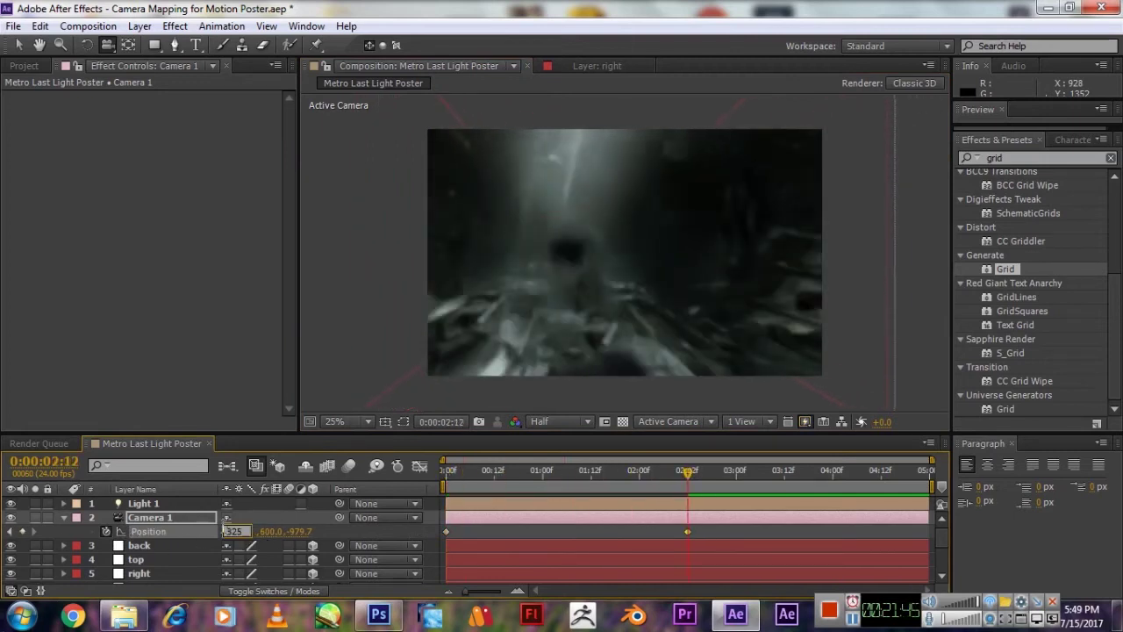
RAM-preview at Full resolution with the work area ending at 0:00:02:12.
left_click(582, 422)
left_click(548, 451)
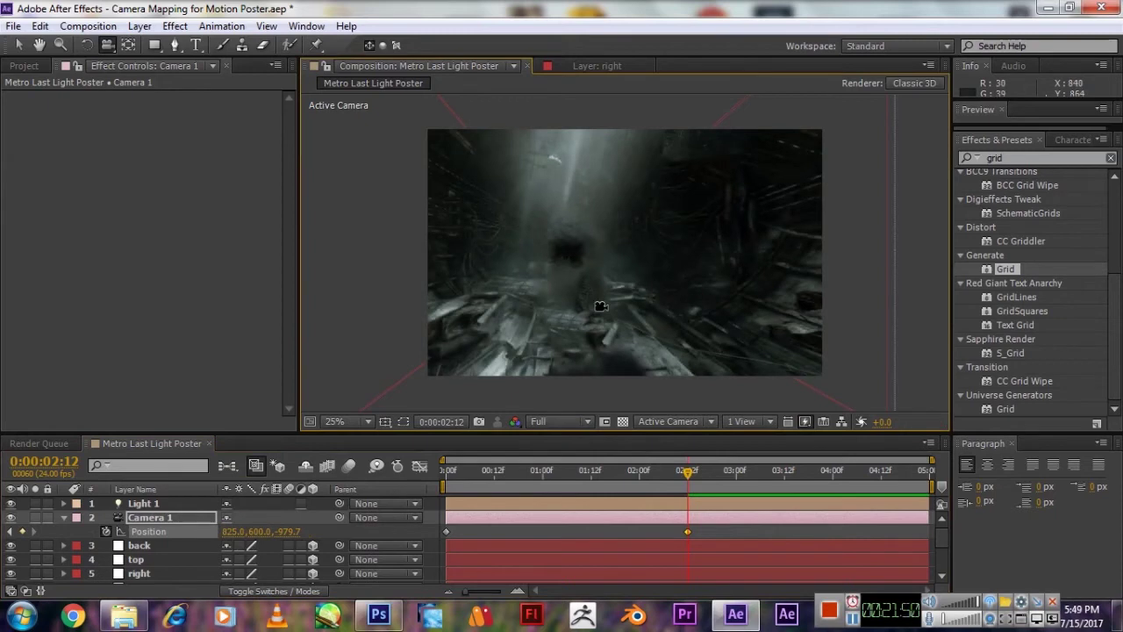
left_click_drag(930, 486, 699, 486)
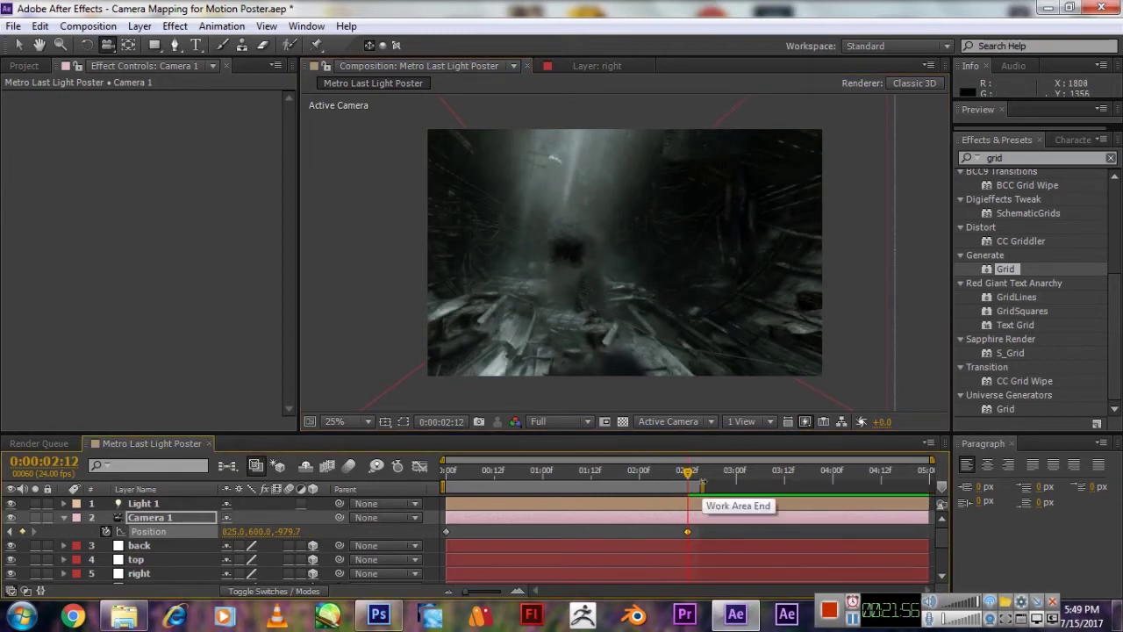
key("KP_0")
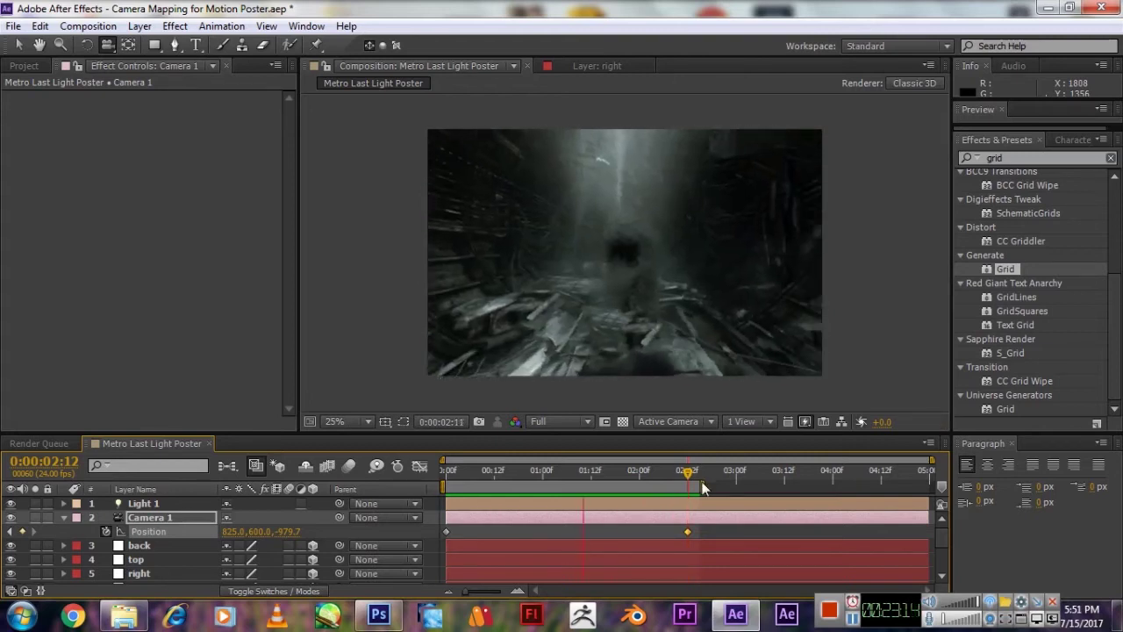
Unlock and show the character layer, then return the time indicator to 0:00:00:00.
scroll(214, 566, "down", 3)
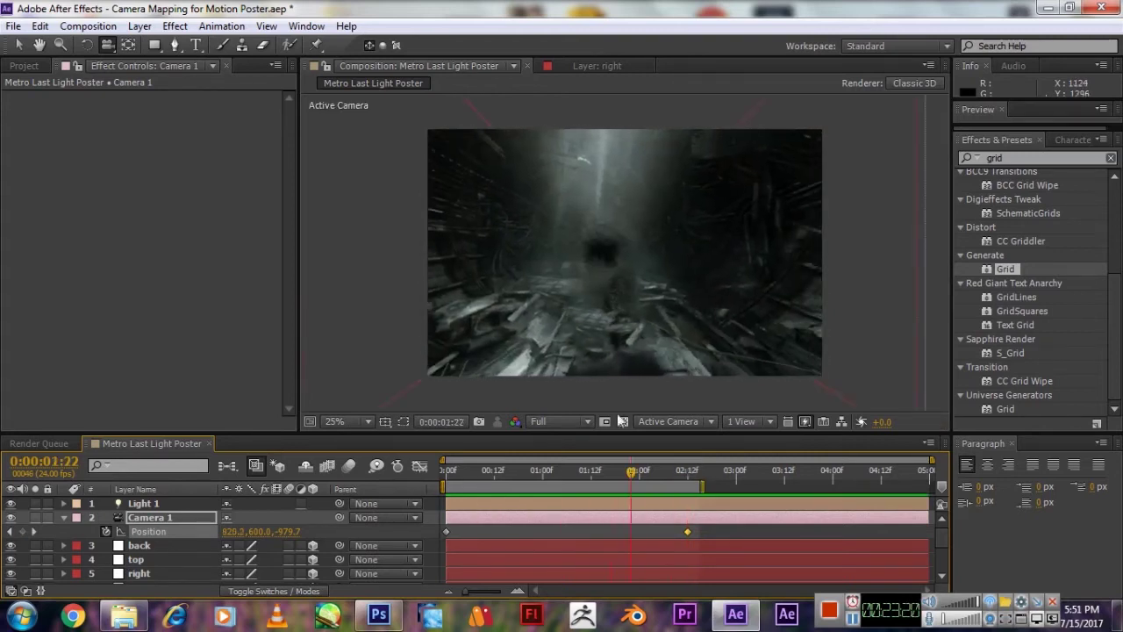
left_click(48, 548)
left_click(10, 548)
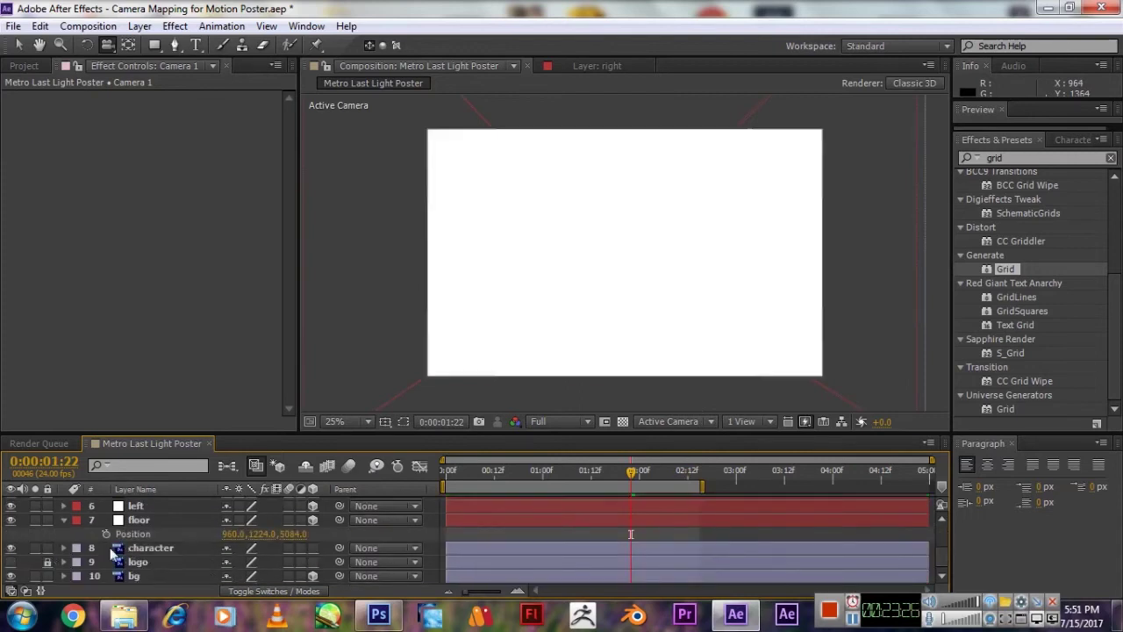
left_click(159, 549)
left_click(10, 548)
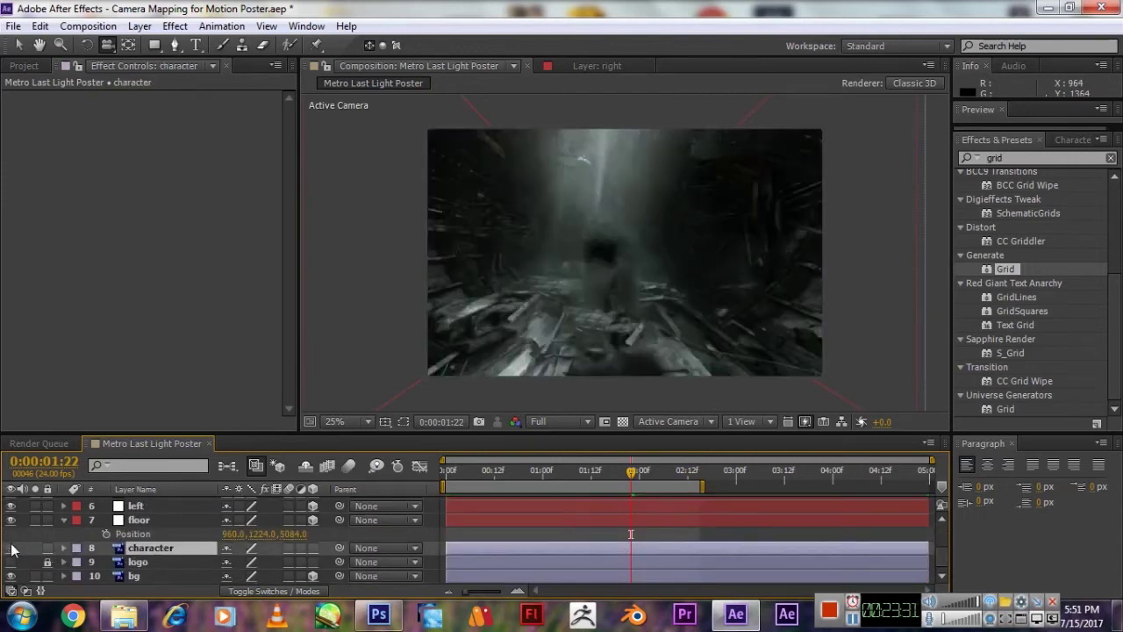
left_click(14, 553)
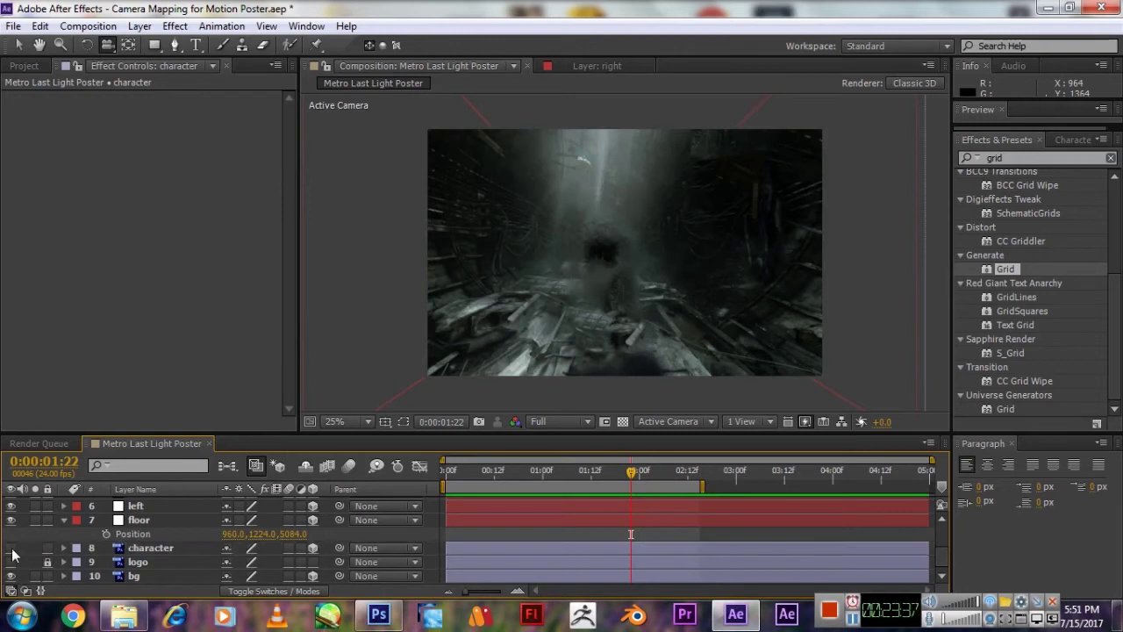
left_click_drag(631, 471, 446, 471)
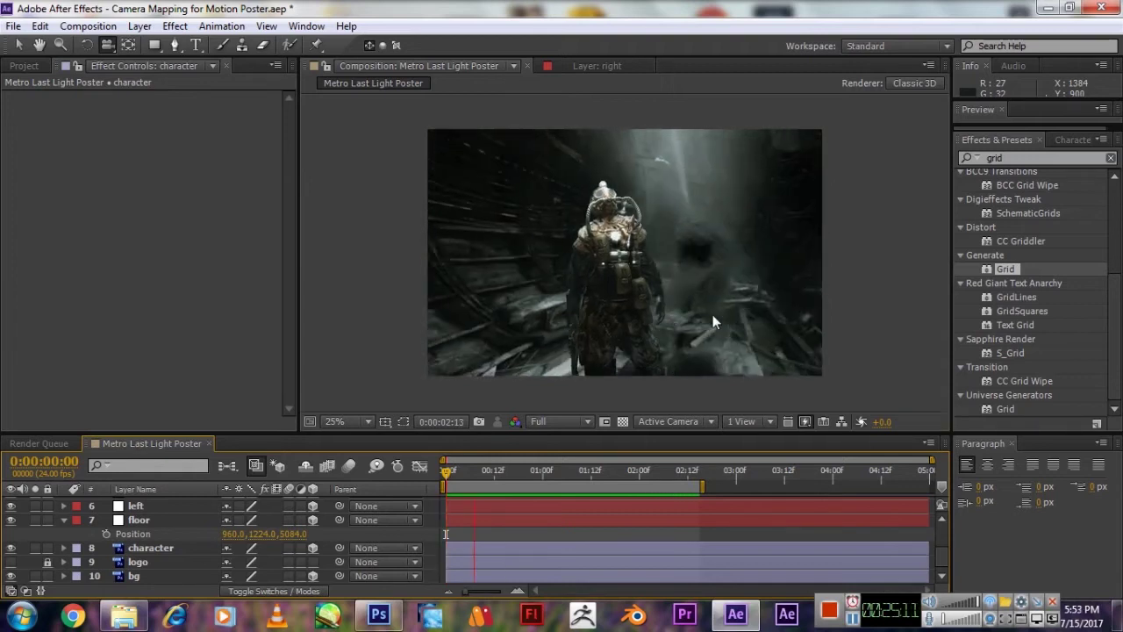
Apply Diffuse Glow to the character layer with Intensity 1.4 and Radius X 1.2.
key("space")
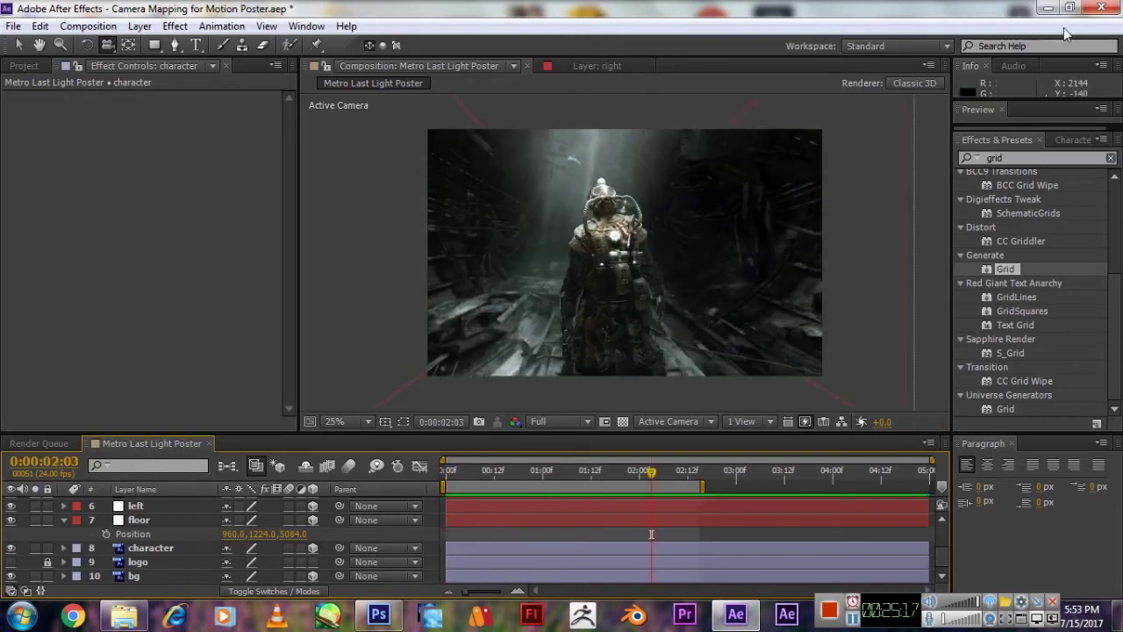
left_click(1021, 158)
type("diffus")
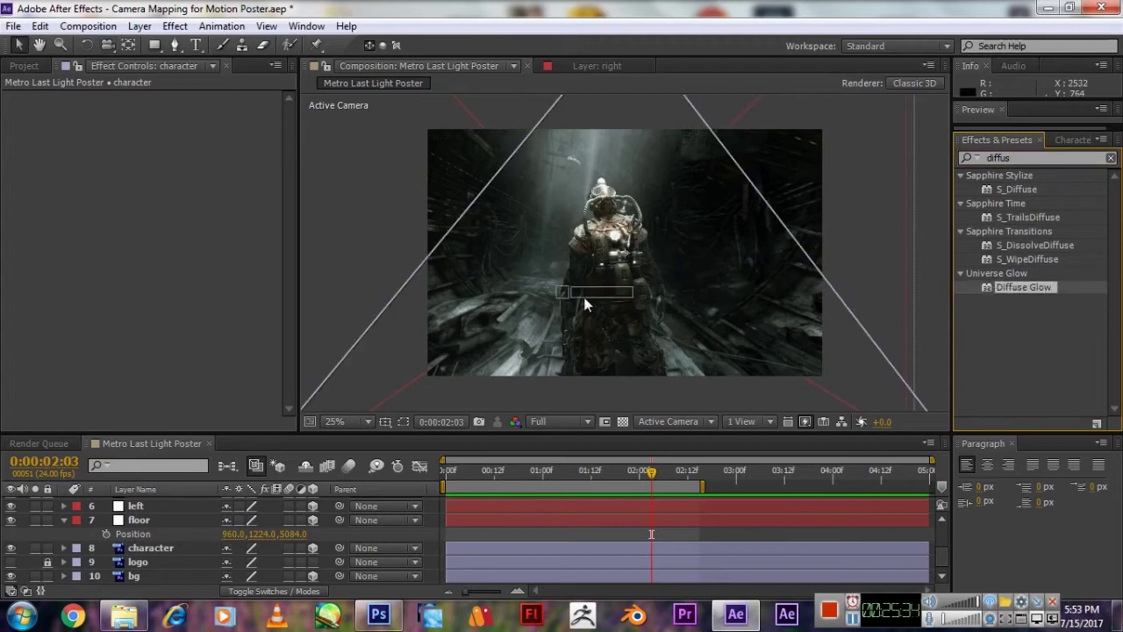
left_click_drag(989, 286, 154, 548)
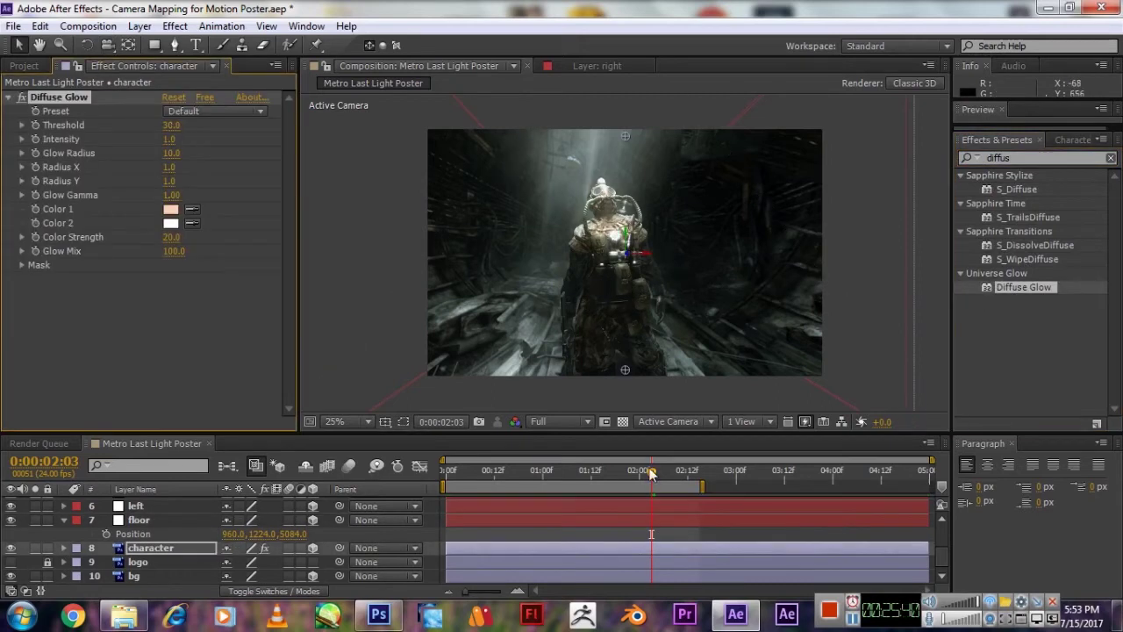
left_click_drag(652, 474, 466, 474)
left_click(169, 139)
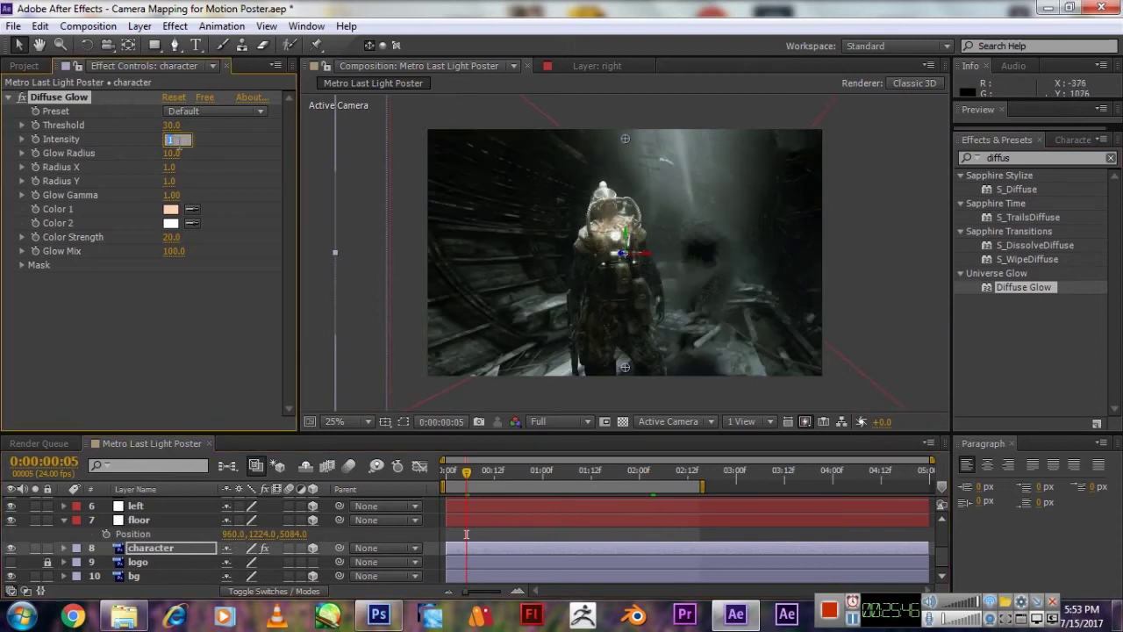
type("1.4")
key("Return")
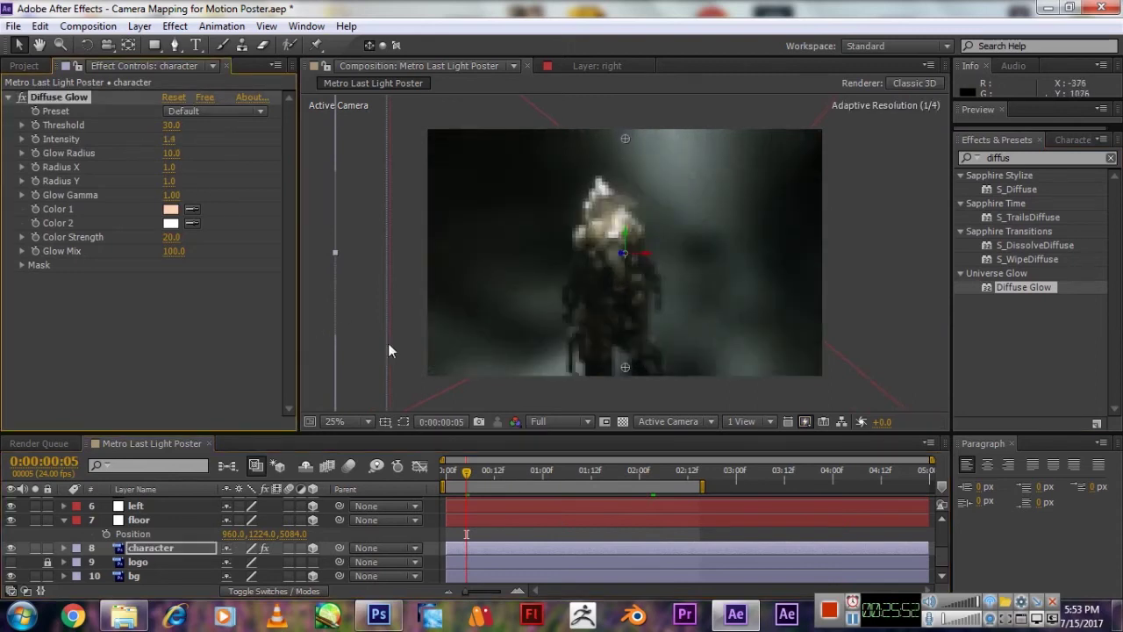
left_click_drag(169, 166, 179, 167)
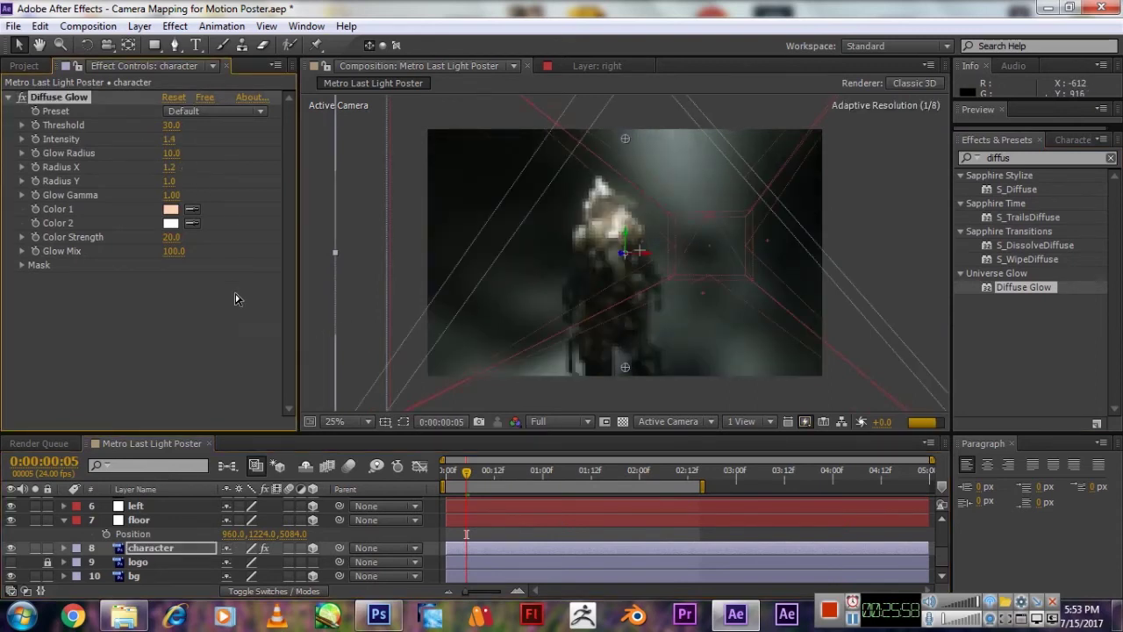
Preview the glowing character, then remove the glow and switch to Photoshop.
key("space")
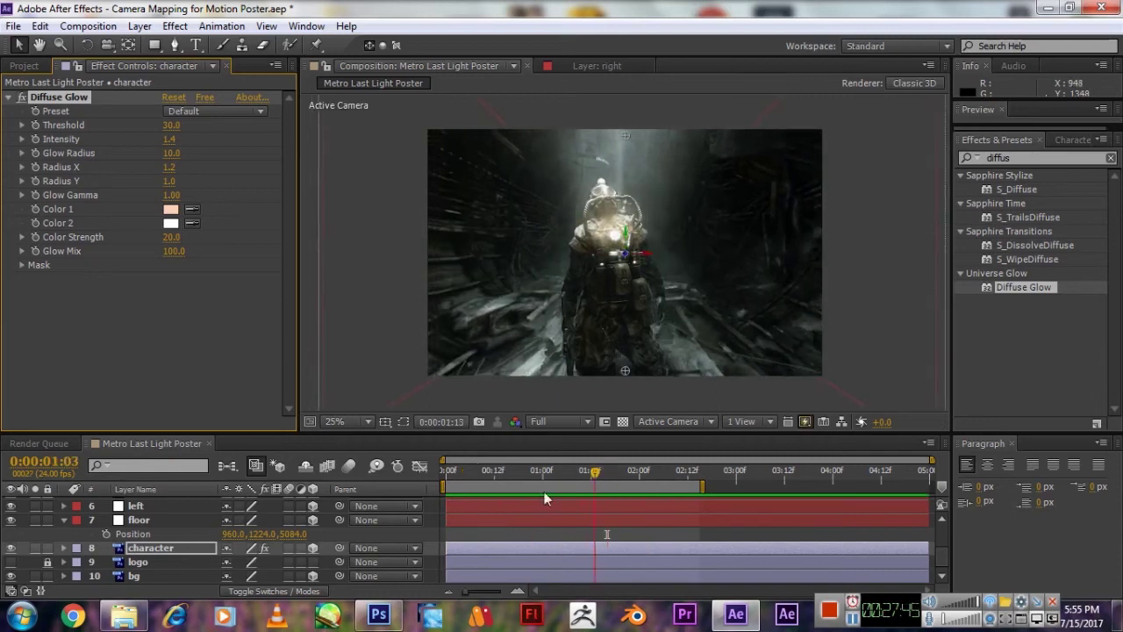
key("Delete")
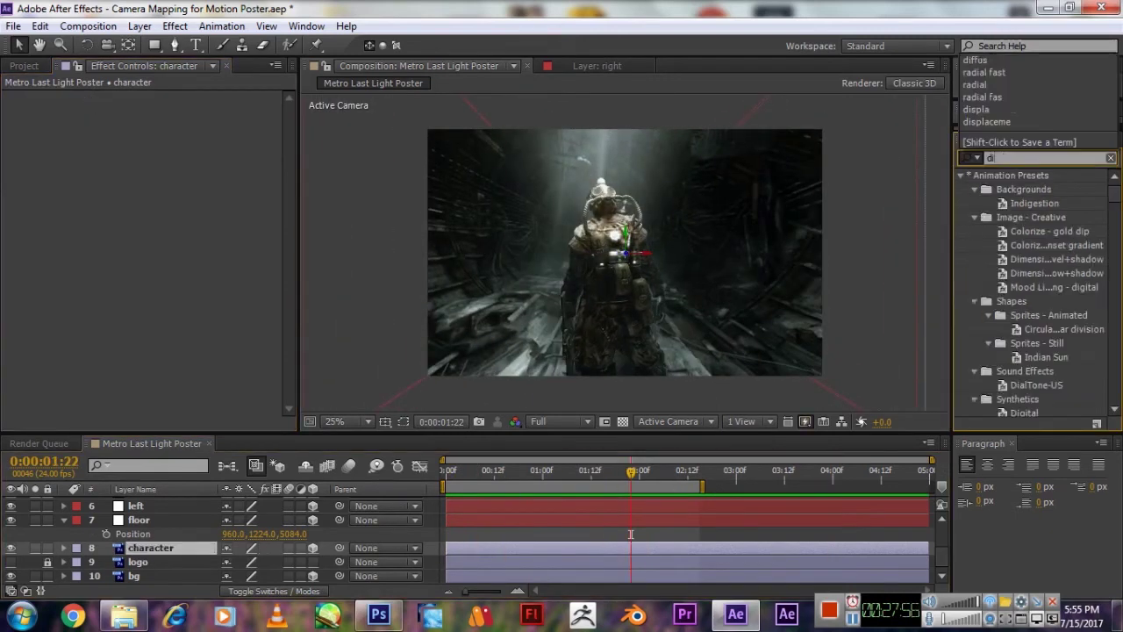
key("alt+Tab")
Emboss the character layer with Height 12 and Amount 163.
left_click(48, 12)
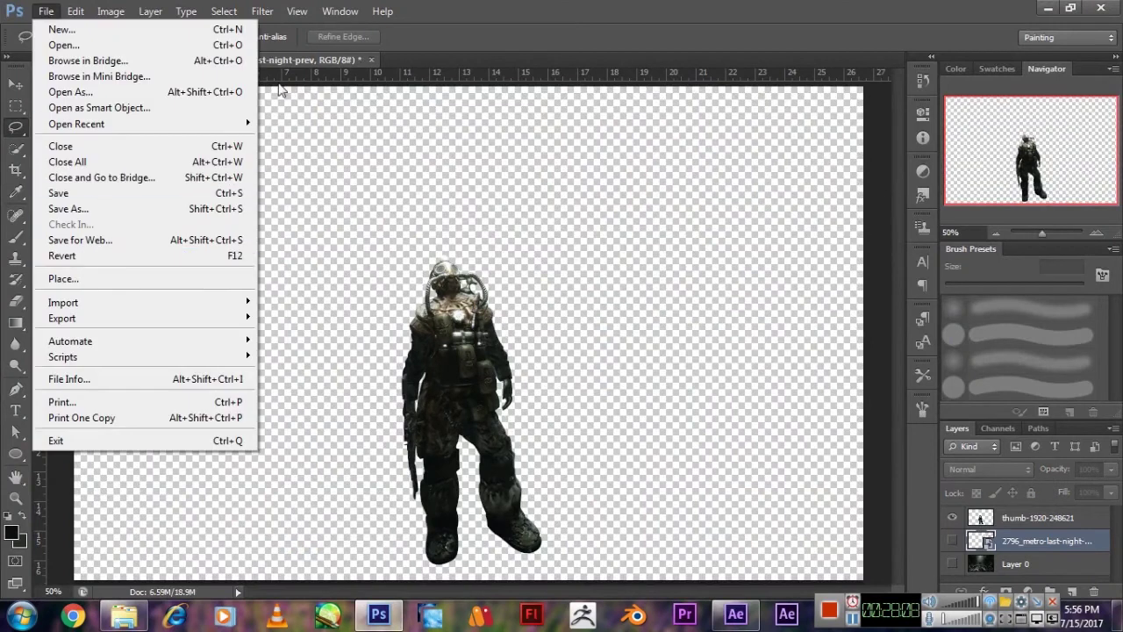
left_click(263, 11)
key("alt+]")
left_click(263, 10)
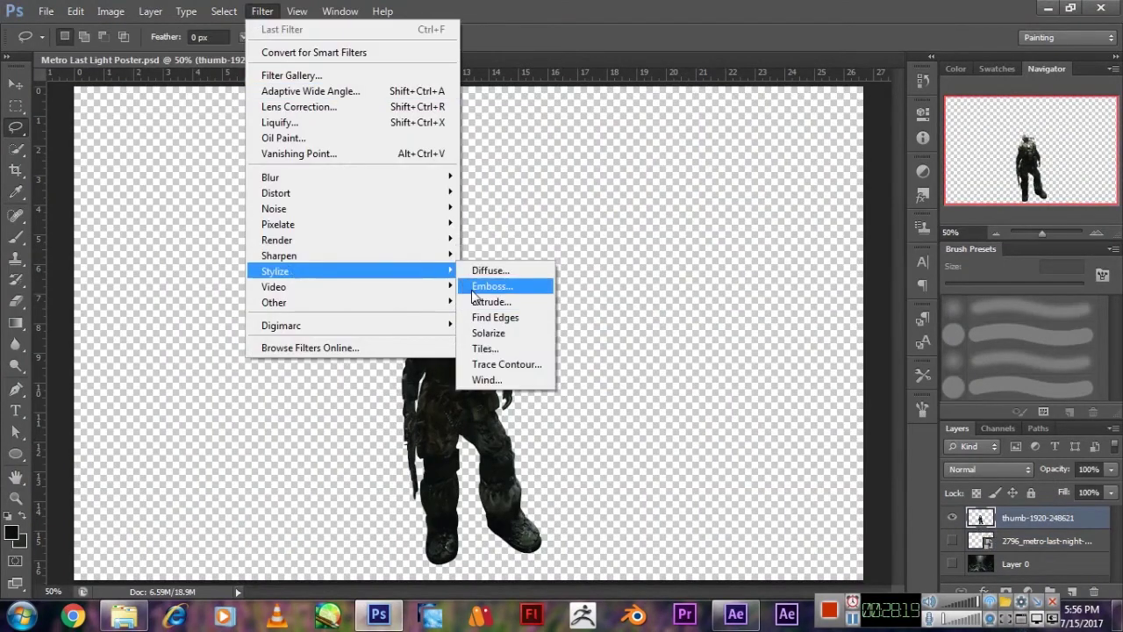
left_click(517, 275)
key("Escape")
left_click(224, 10)
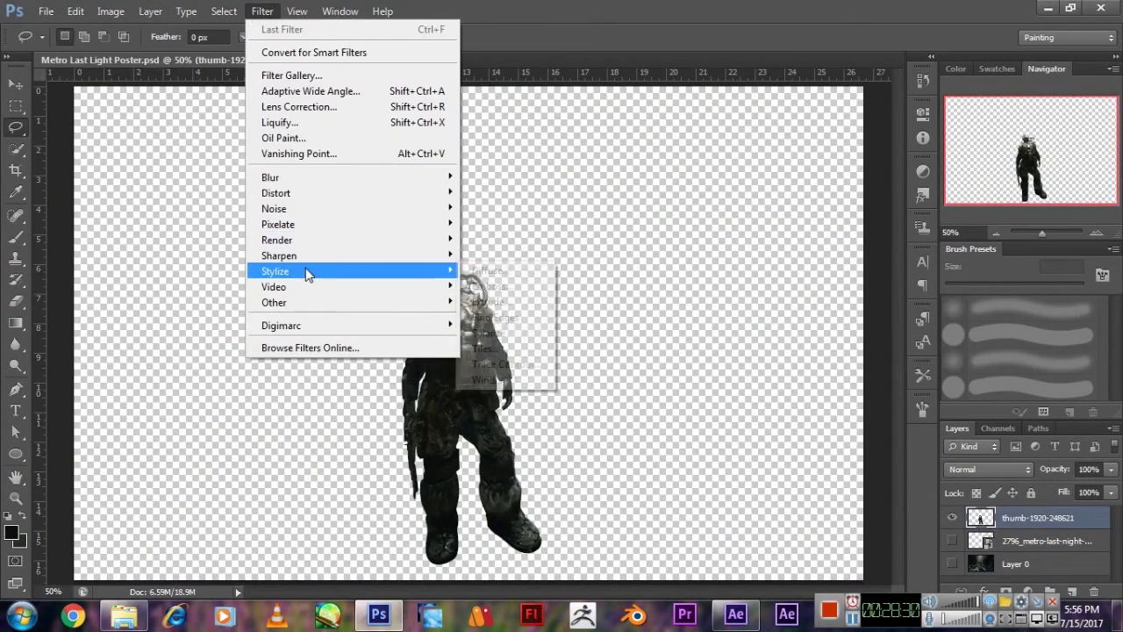
left_click(498, 287)
left_click_drag(680, 97, 697, 98)
mouse_move(613, 375)
left_mouse_down()
mouse_move(680, 378)
mouse_move(635, 375)
left_mouse_up()
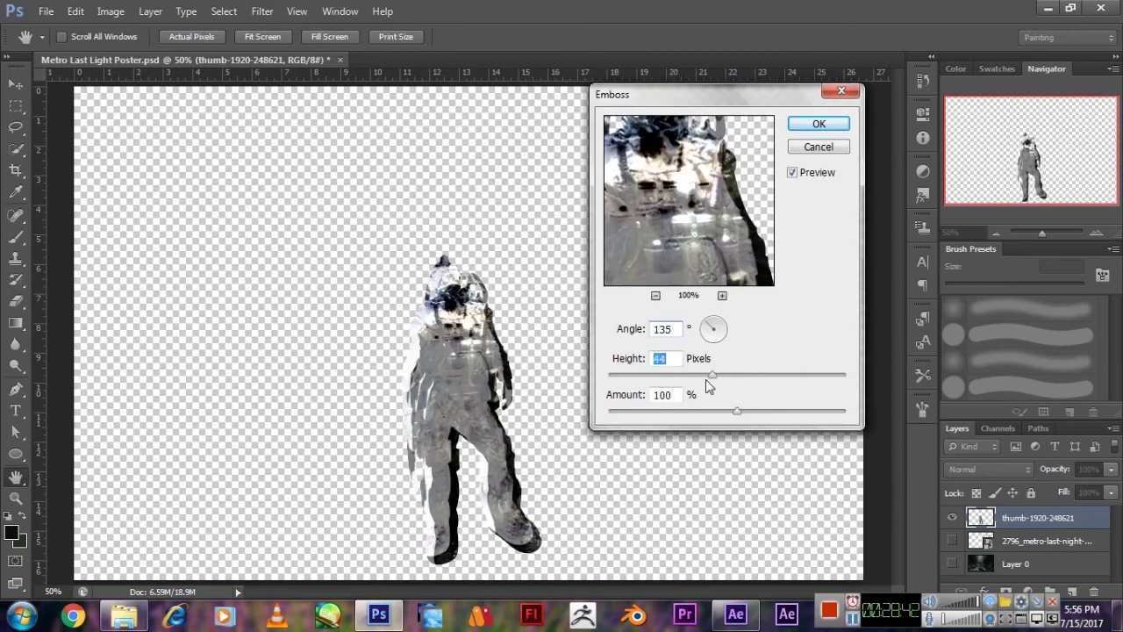
mouse_move(737, 410)
left_mouse_down()
mouse_move(761, 413)
mouse_move(735, 411)
left_mouse_up()
left_click(829, 123)
Save the embossed image as a PNG file, Metro Last Light Poster.png.
left_click(50, 11)
left_click(79, 239)
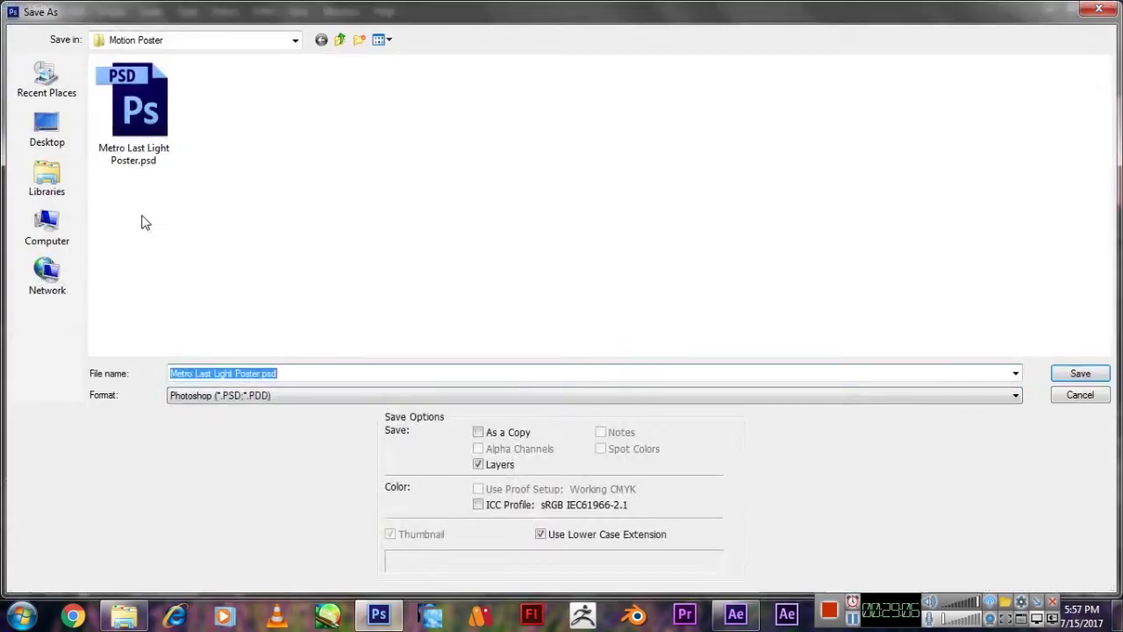
left_click(595, 394)
left_click(527, 439)
left_click(1079, 372)
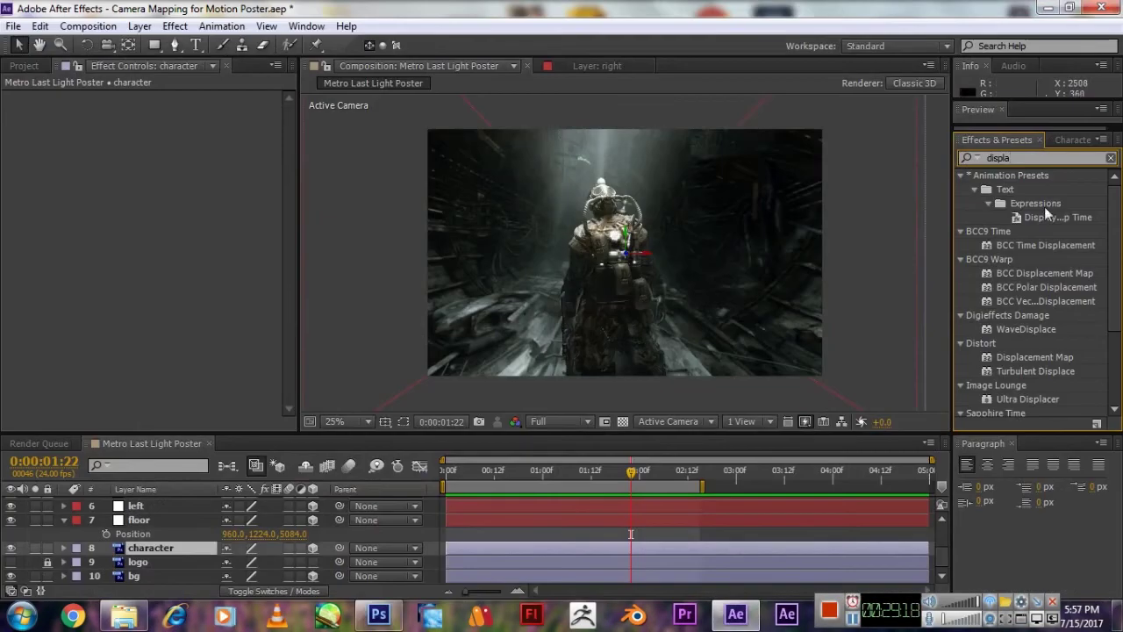
type("cement map")
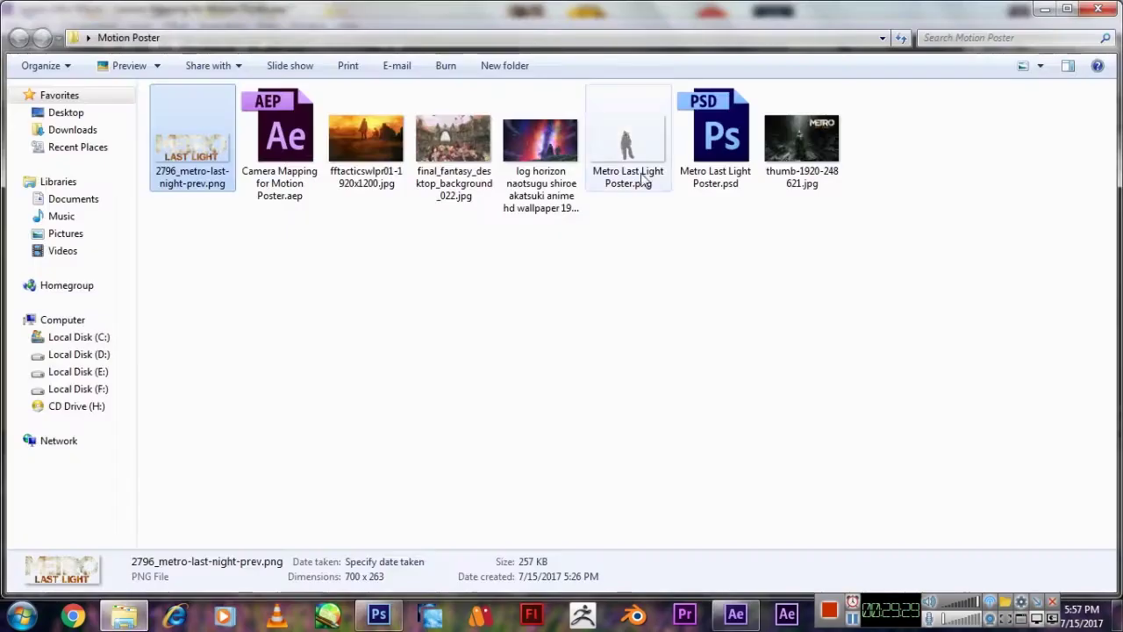
Rename the saved PNG to Displacement Map.png.
left_click(643, 178)
left_click(632, 186)
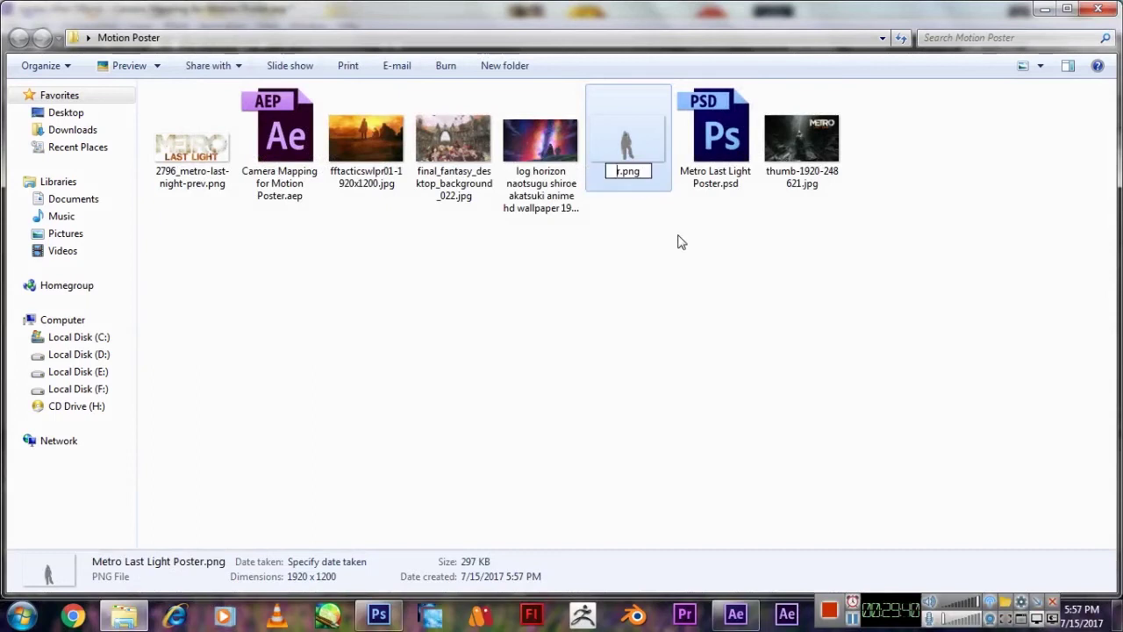
type("DisplacementMap")
key("Return")
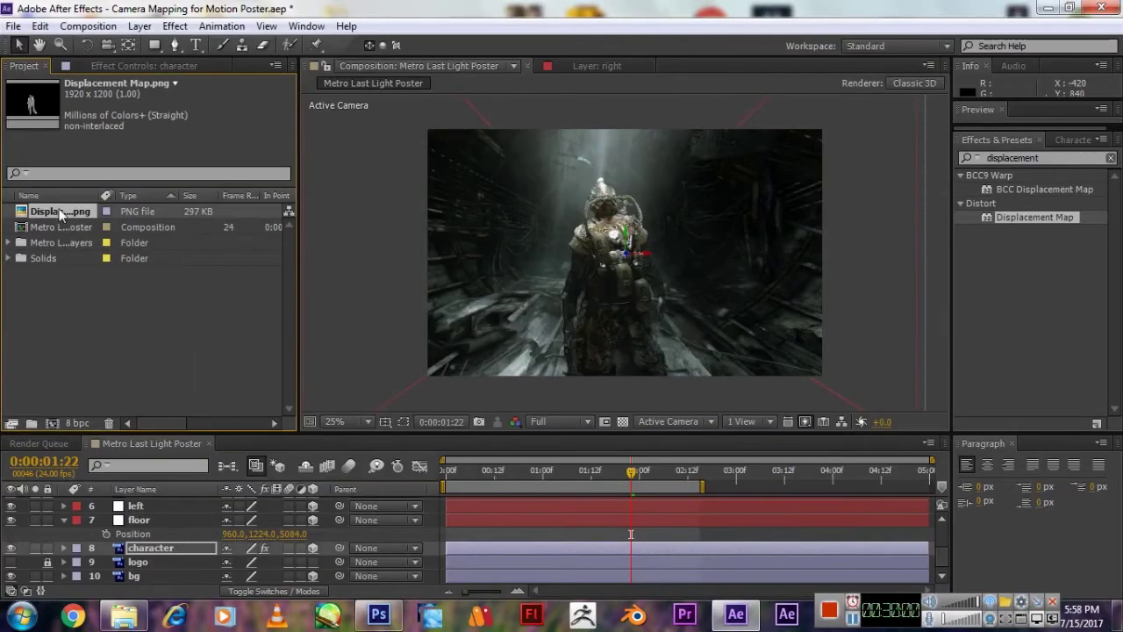
Add Displacement Map.png below the character and apply Displacement Map using it, horizontal 33, vertical 23.
left_click_drag(62, 215, 11, 566)
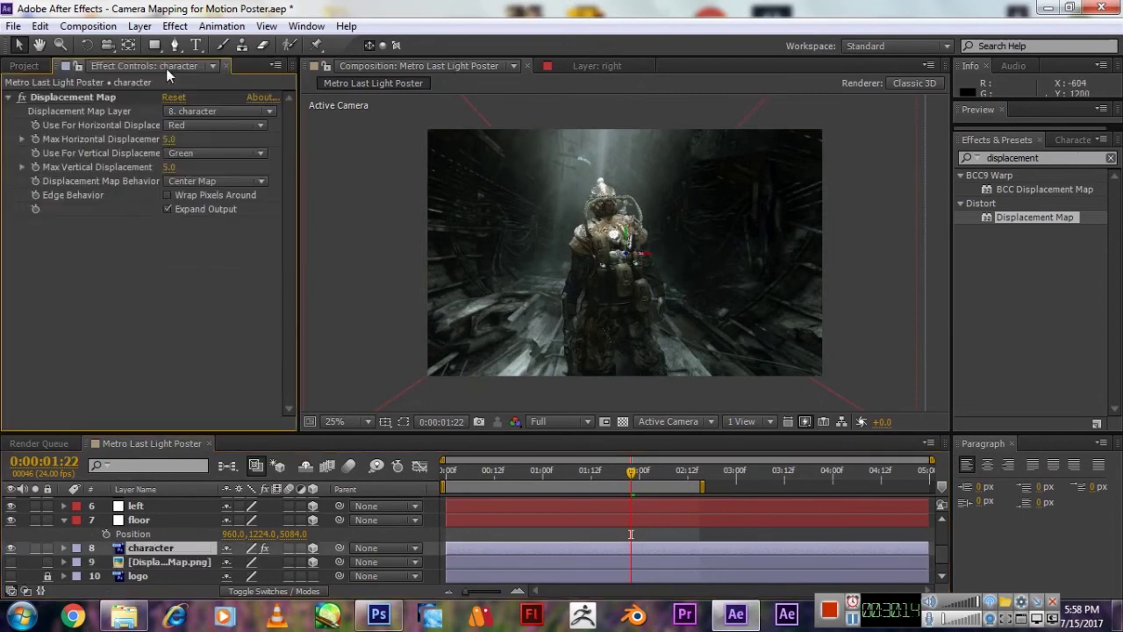
left_click(218, 111)
left_click(221, 260)
left_click(175, 139)
type("33")
key("Tab")
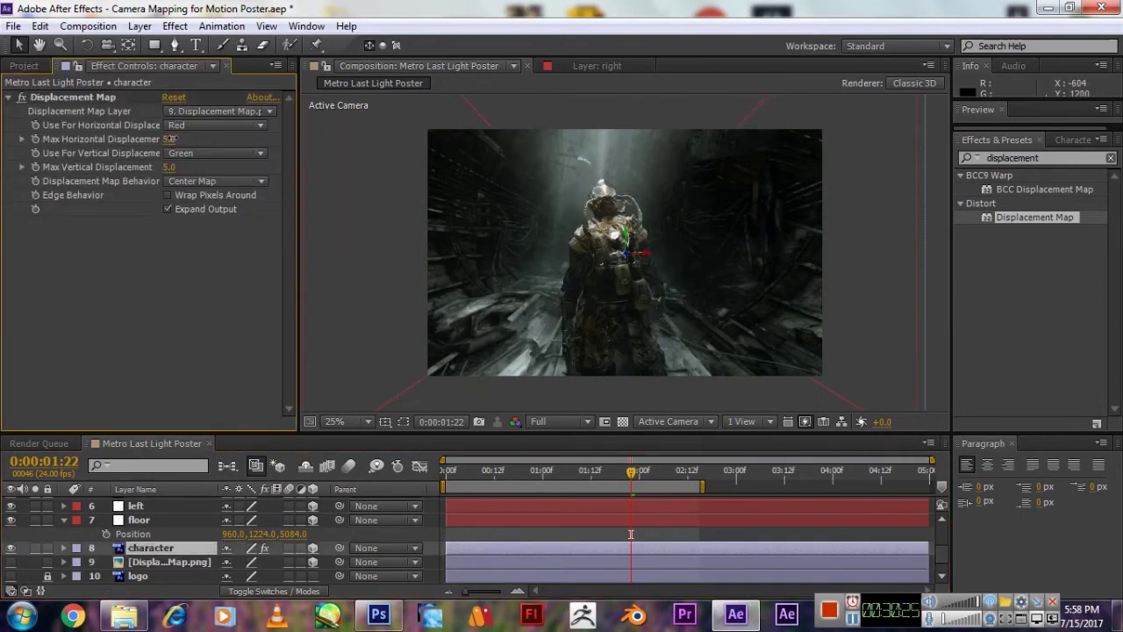
type("23")
key("Return")
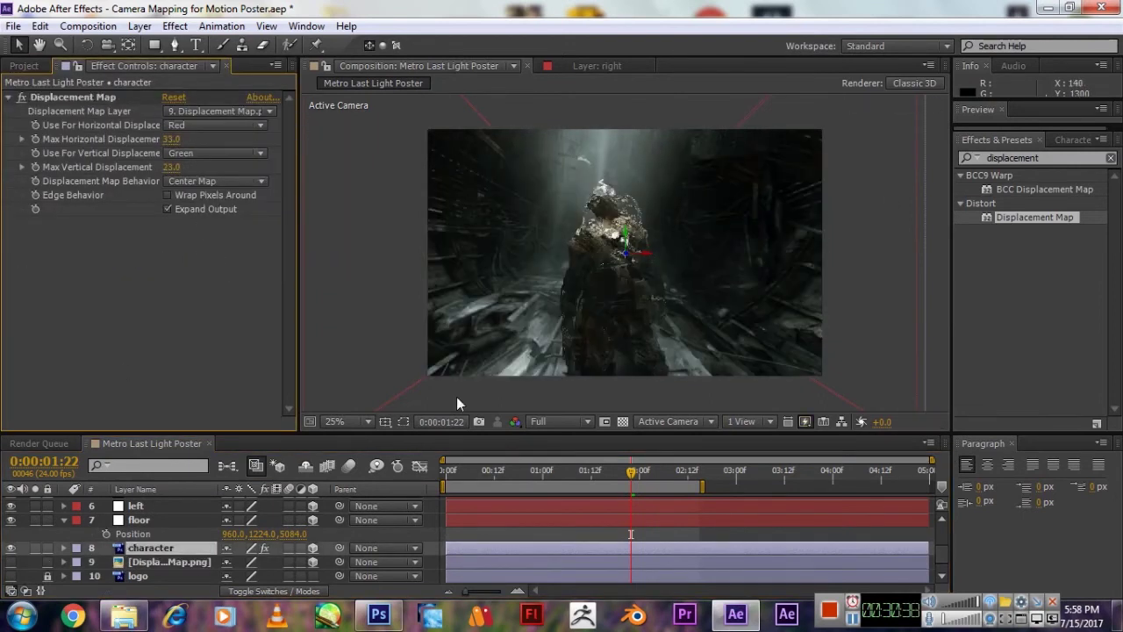
Drop preview resolution to Quarter, hide the back layer, and lower the horizontal displacement.
left_click(562, 421)
left_click(553, 522)
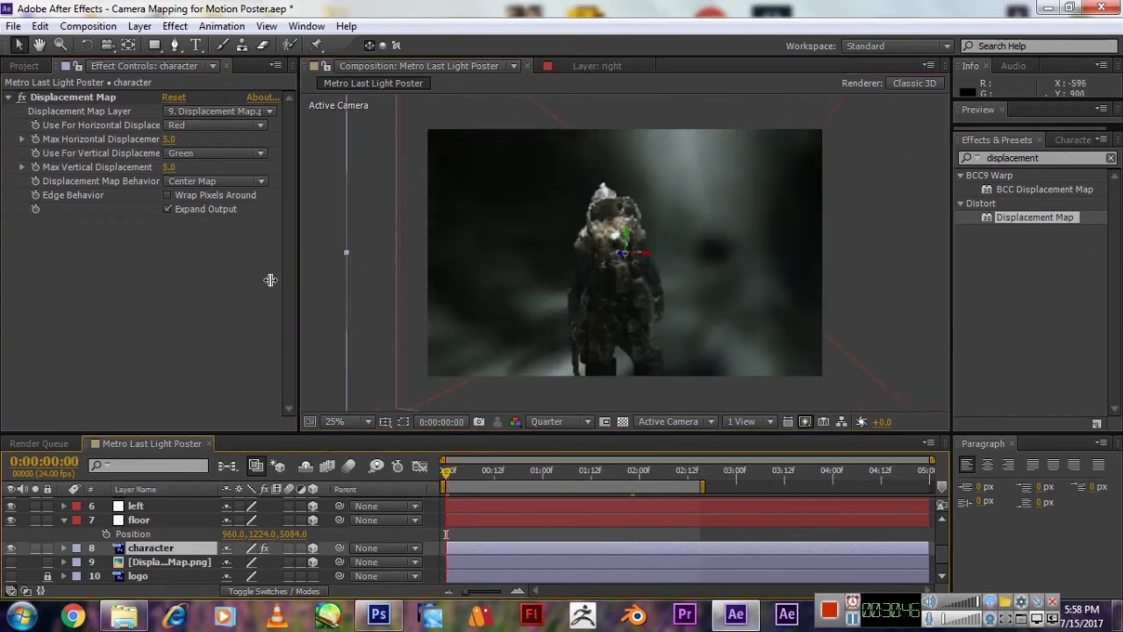
left_click_drag(169, 167, 163, 167)
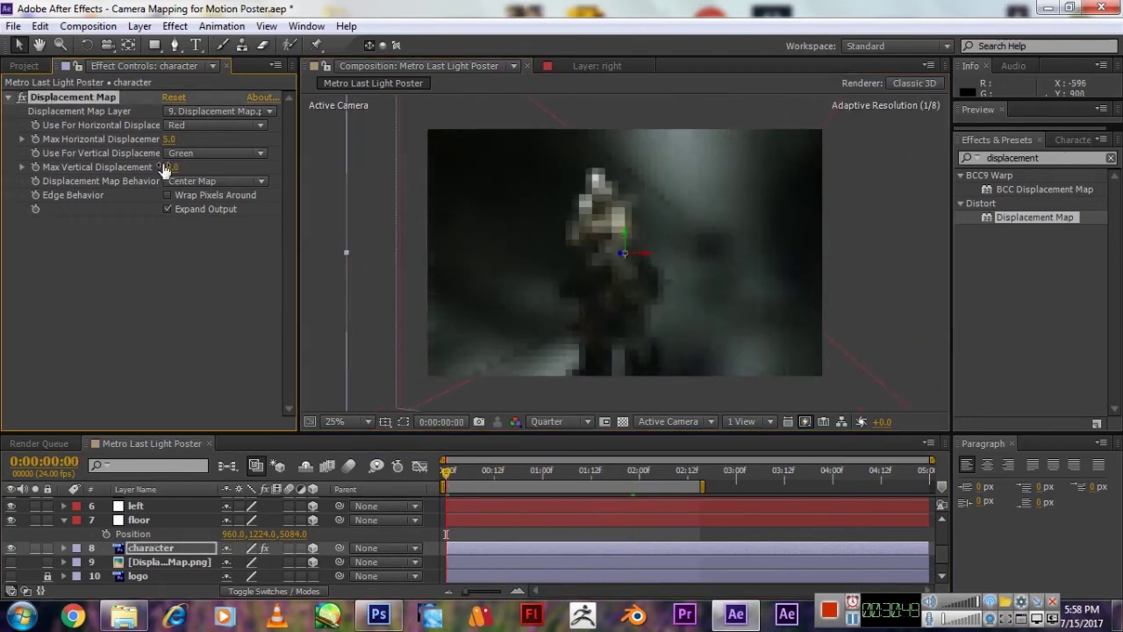
scroll(12, 526, "up", 2)
left_click_drag(11, 562, 10, 516)
left_click(11, 505)
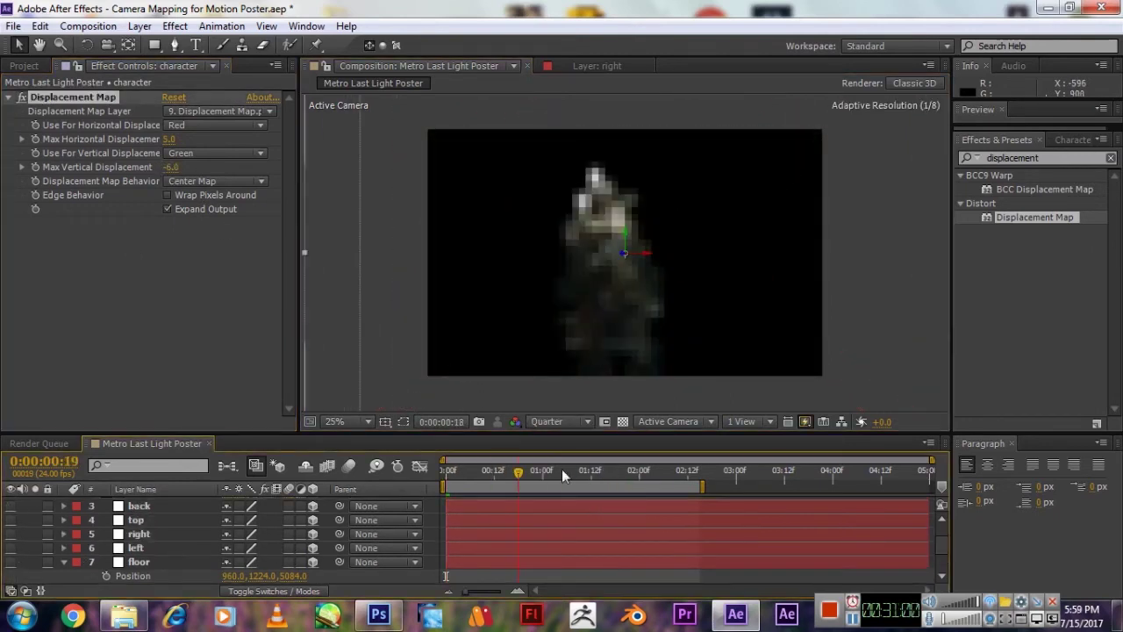
scroll(134, 541, "down", 2)
left_click_drag(169, 138, 163, 139)
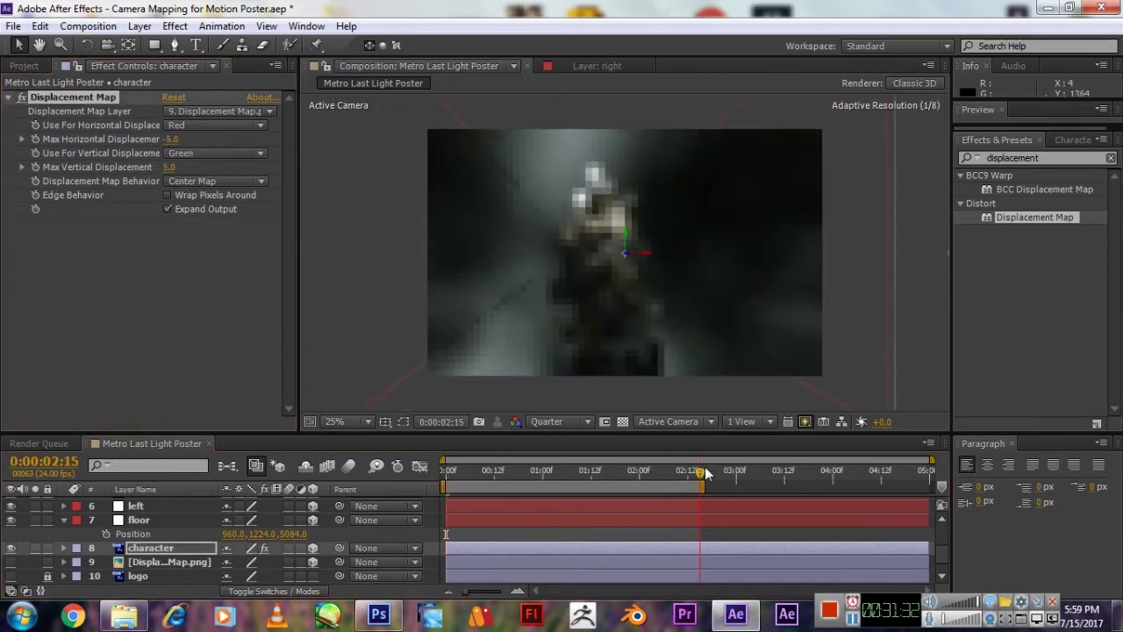
Preview the ripple and keyframe Max Horizontal Displacement from 0:00 to about 2:12.
key("KP_0")
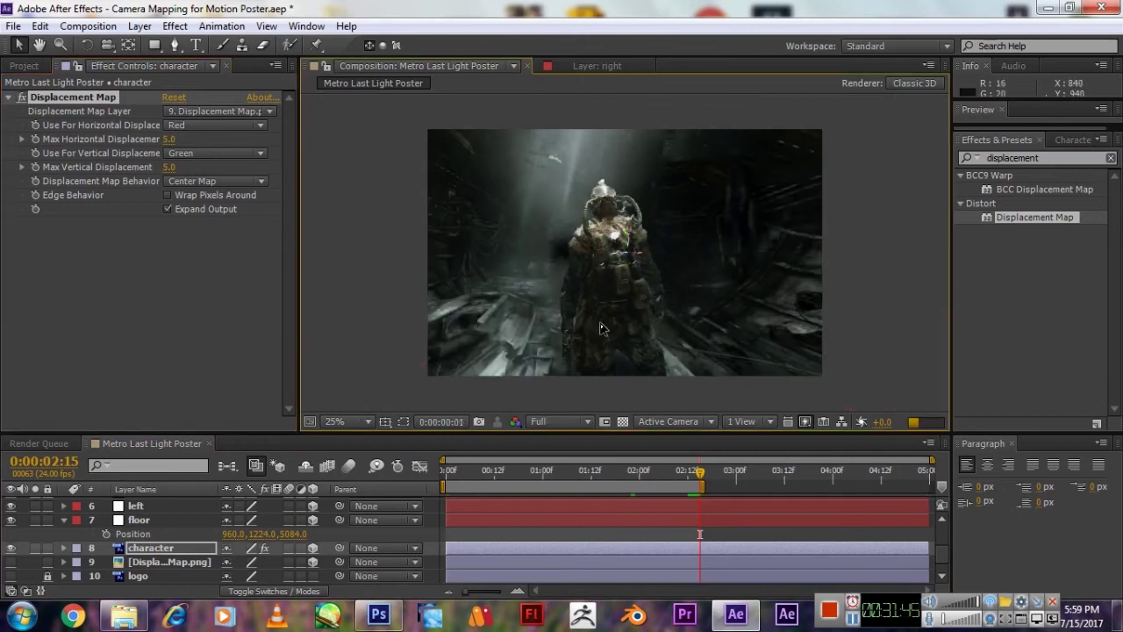
left_click_drag(699, 474, 527, 479)
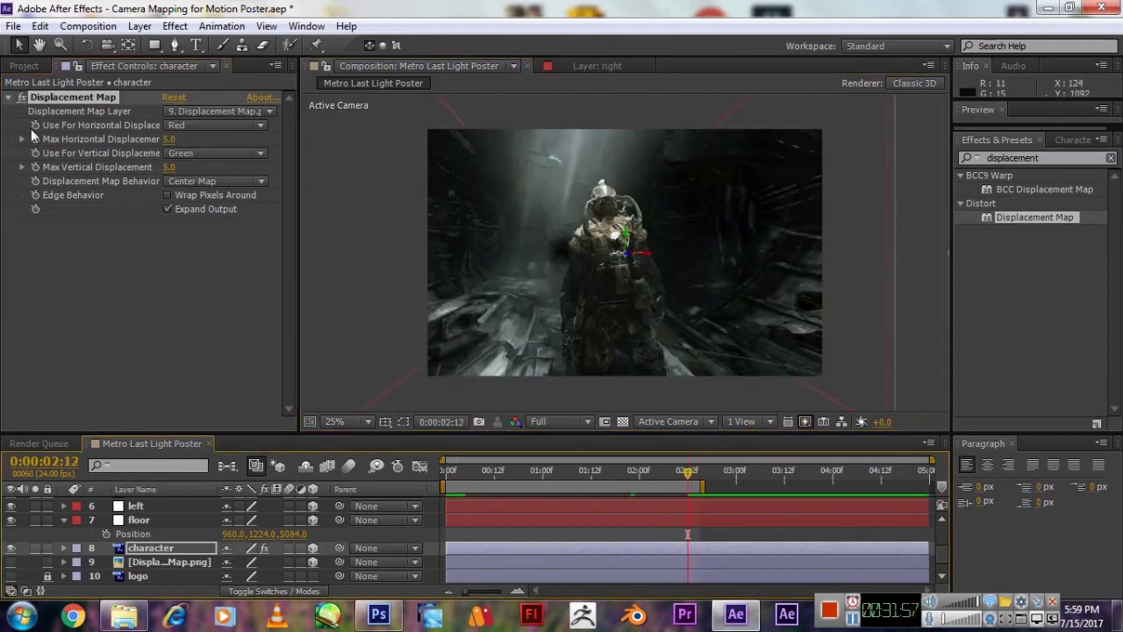
key("Home")
left_click(171, 139)
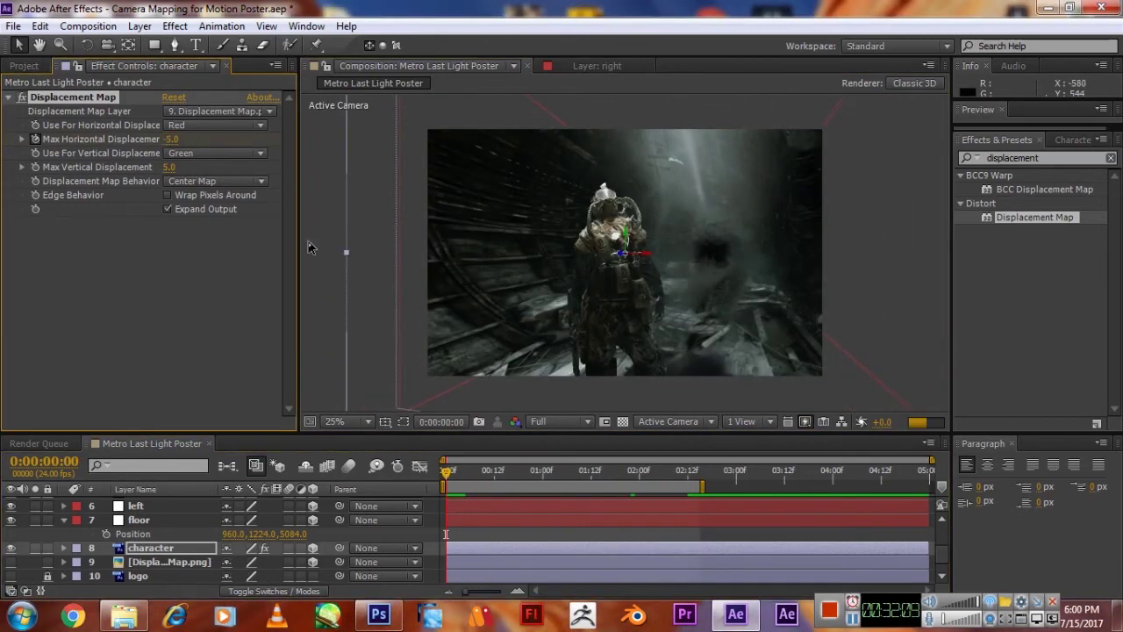
key("KP_0")
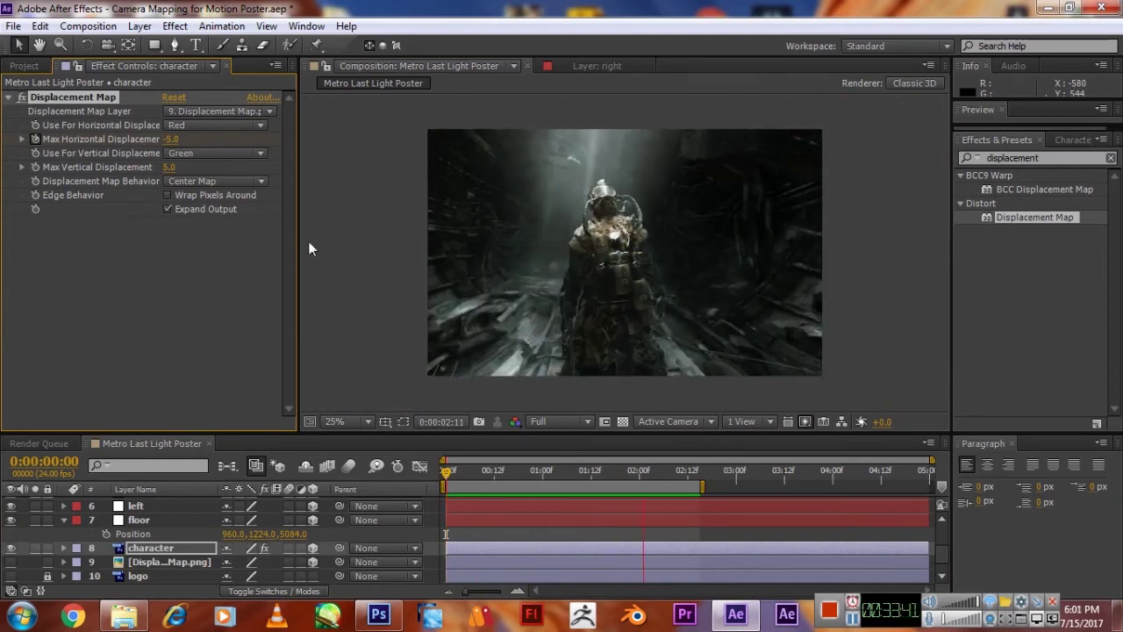
key("KP_0")
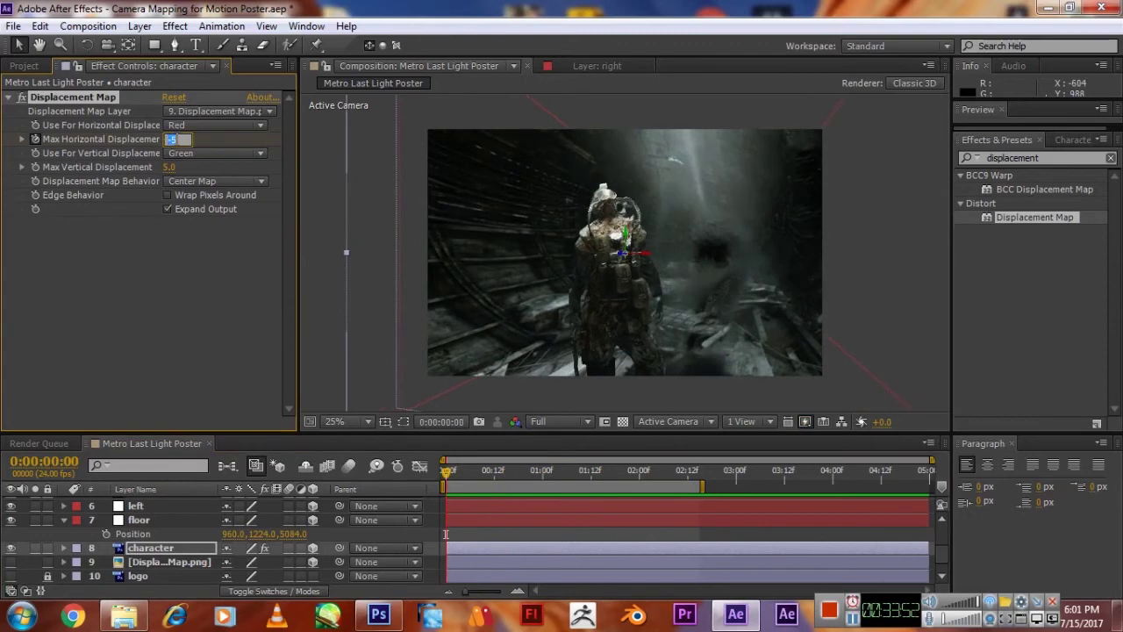
Reveal Camera 1's Position keyframes and extend the work area to about 4:12.
type("5uk")
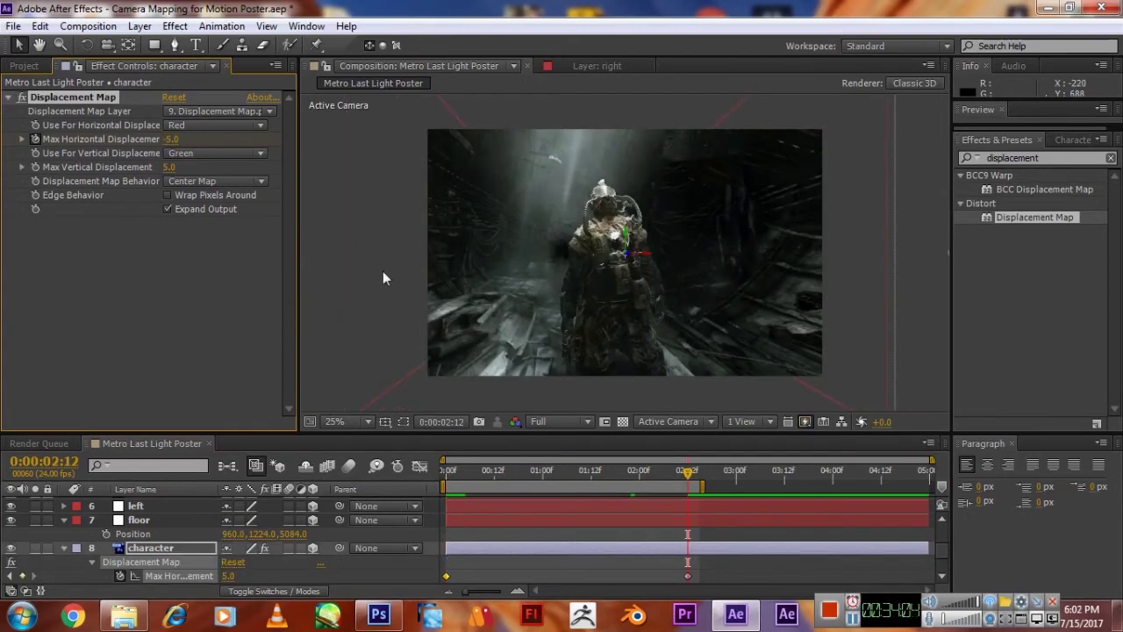
mouse_move(687, 471)
left_mouse_down()
mouse_move(450, 471)
mouse_move(448, 339)
left_mouse_up()
key("p")
left_click(64, 492)
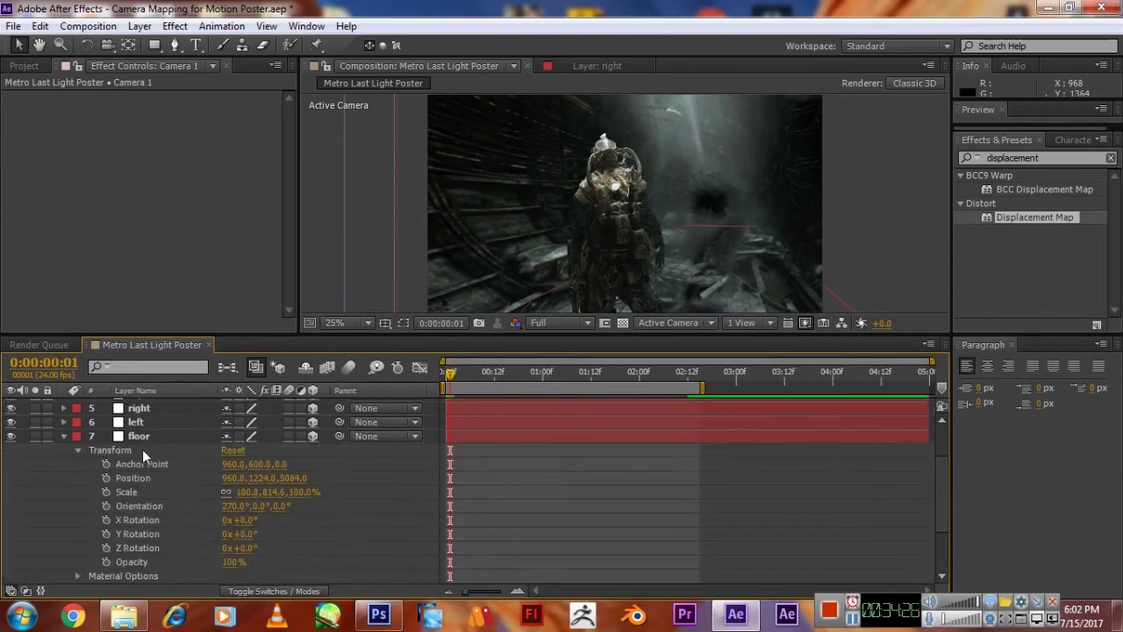
left_click_drag(816, 387, 885, 387)
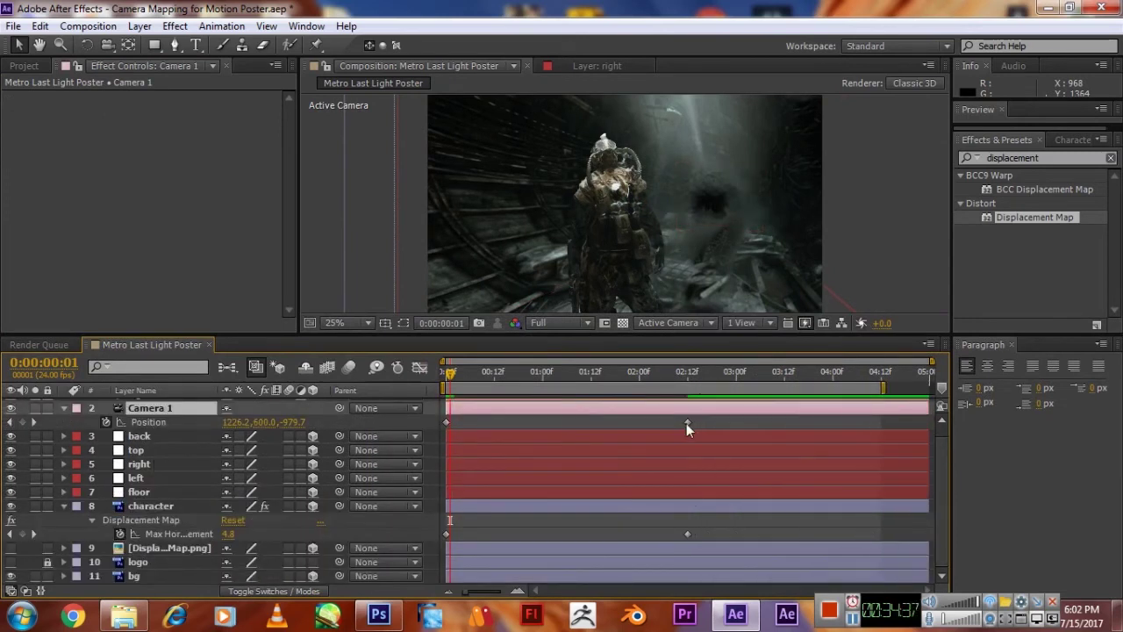
Move the camera and displacement end keyframes out to about 4:03, previewing at one-third resolution.
left_click(687, 533, "shift")
left_click_drag(687, 422, 861, 423)
left_click(562, 323)
left_click(551, 401)
left_click_drag(825, 371, 647, 373)
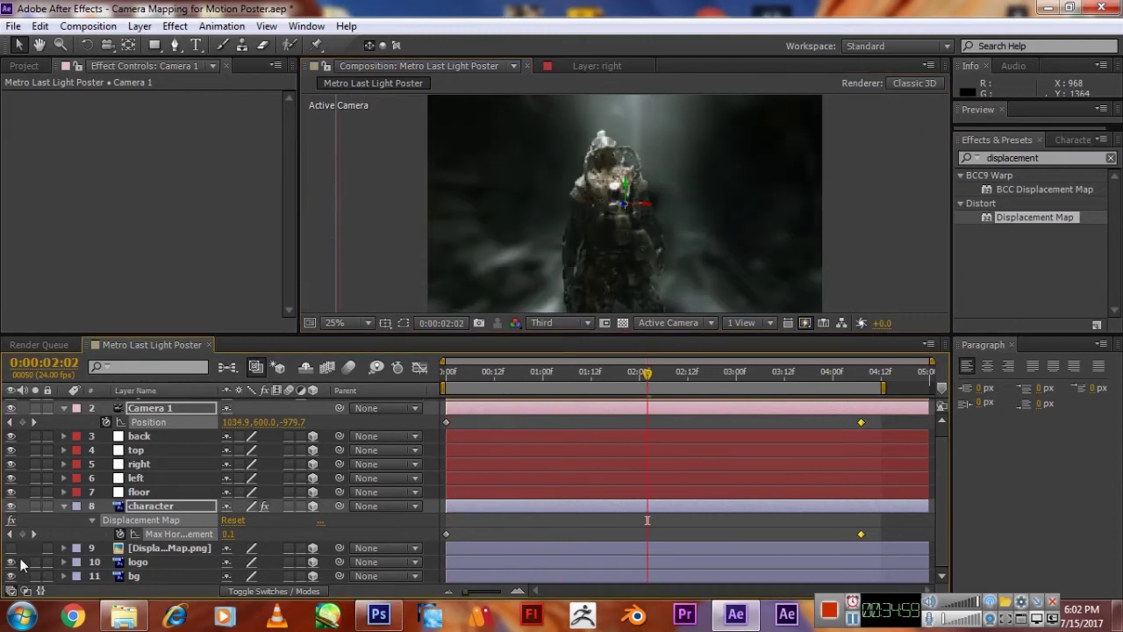
left_click(158, 561)
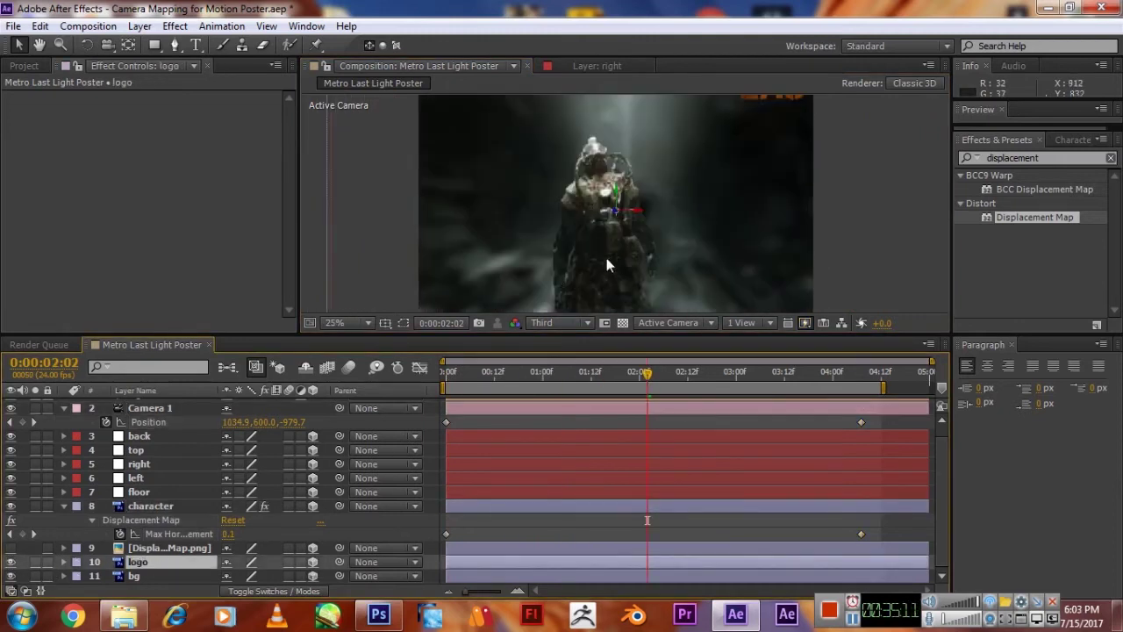
Move the METRO LAST LIGHT logo left, lower and deeper, and shrink it to about 72%.
scroll(606, 258, "down", 1)
key("p")
left_click_drag(234, 575, 35, 576)
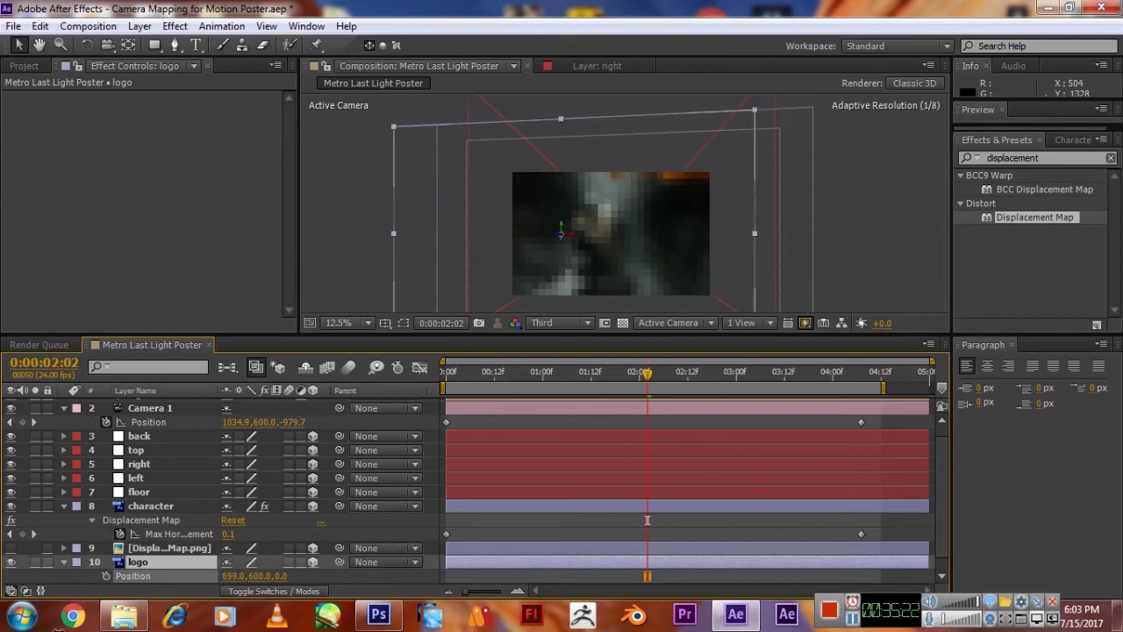
mouse_move(263, 575)
left_mouse_down()
mouse_move(555, 434)
mouse_move(501, 464)
left_mouse_up()
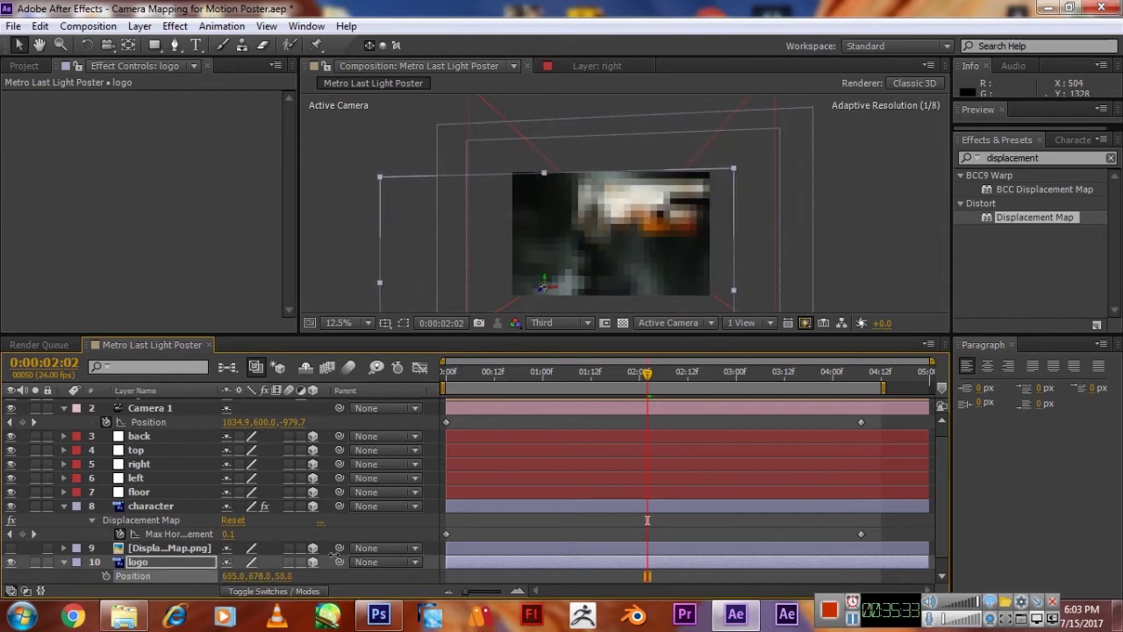
left_click_drag(286, 576, 326, 487)
key("s")
mouse_move(255, 576)
left_mouse_down()
mouse_move(230, 575)
mouse_move(284, 579)
mouse_move(453, 392)
left_mouse_up()
key("p")
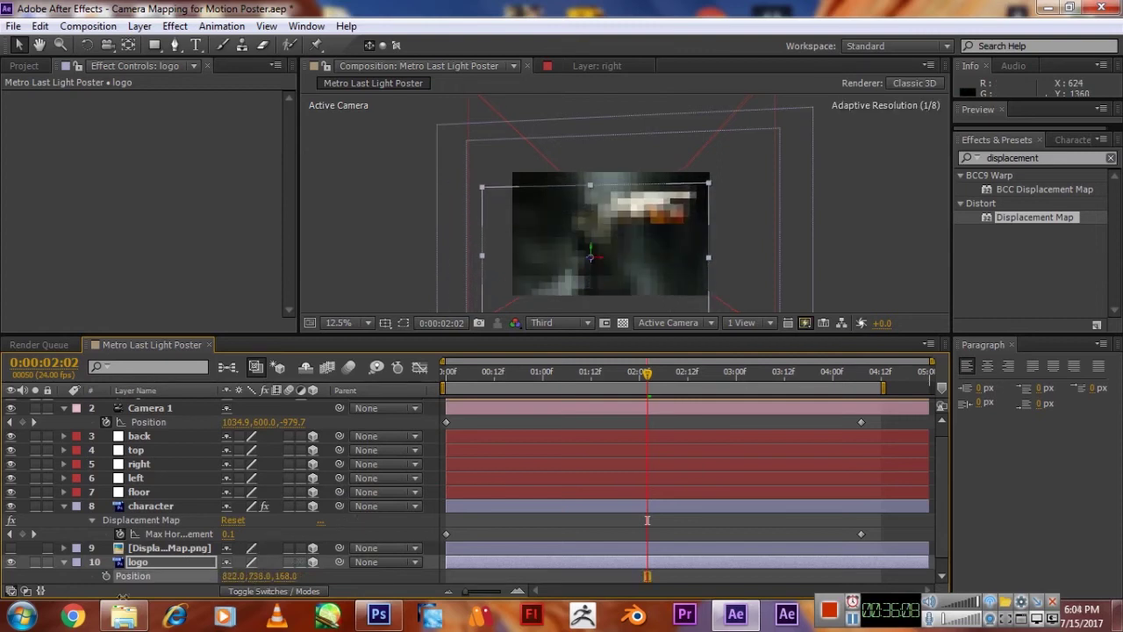
In a custom 3D view, push the character and map layers back to Z depth -316.
left_click(668, 323)
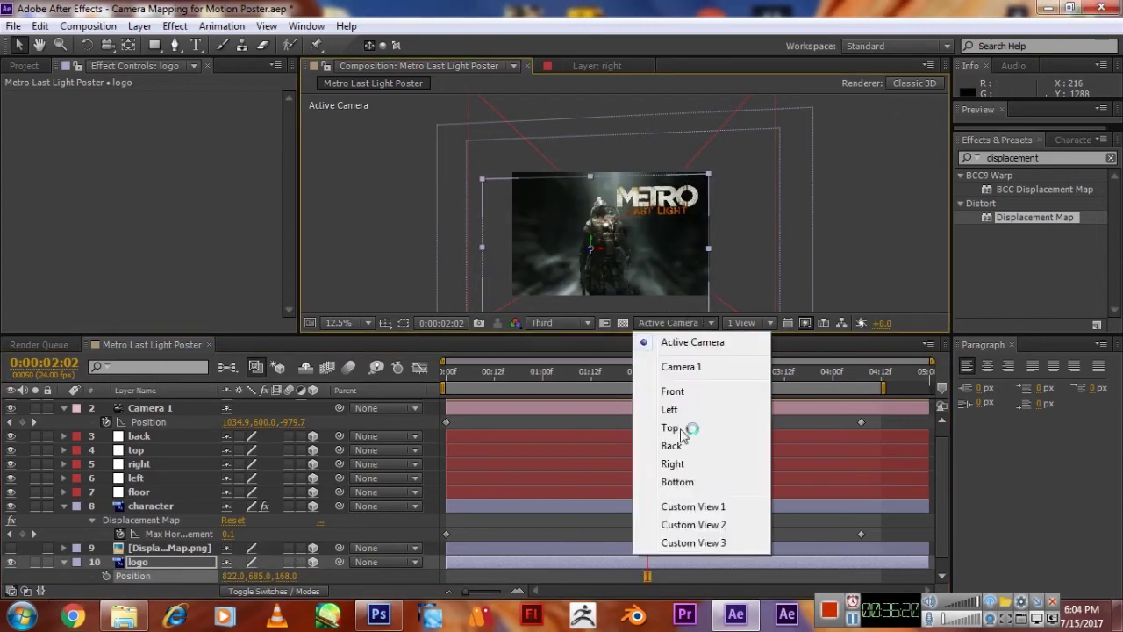
left_click(675, 554)
key("c")
left_click_drag(527, 251, 526, 249)
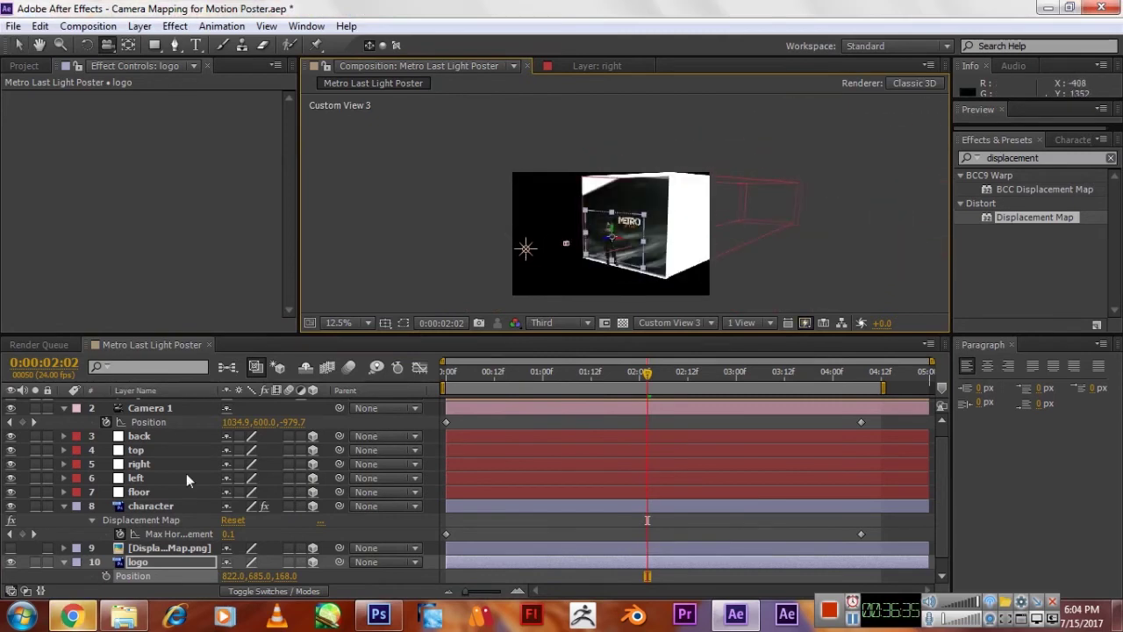
left_click(151, 505)
left_click(170, 547, "ctrl")
key("p")
key("ctrl+v")
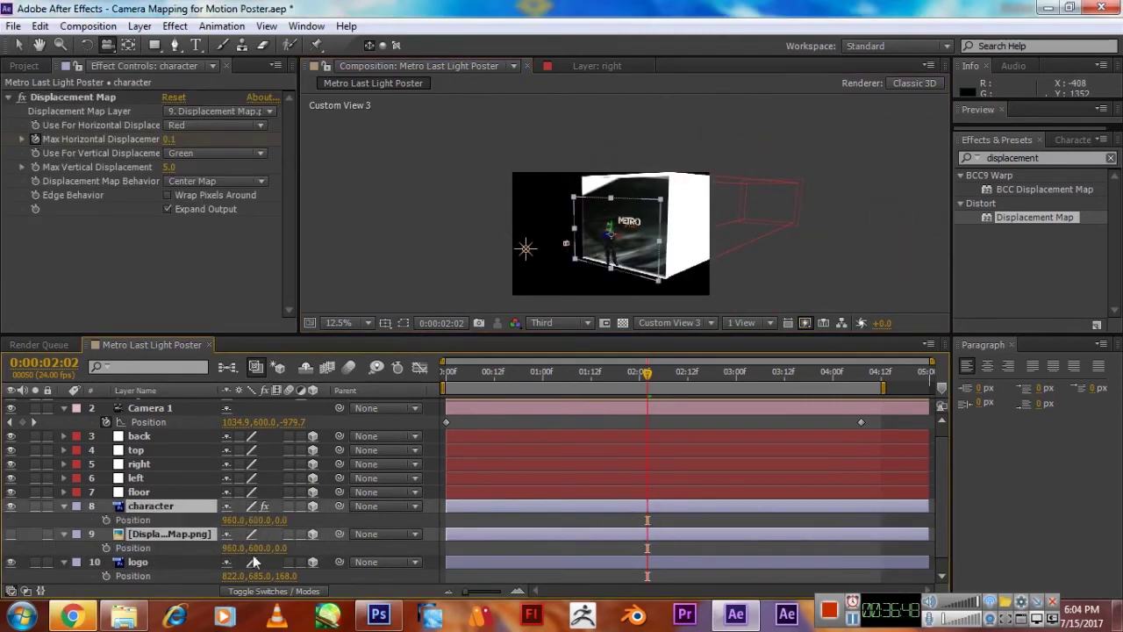
Back in the active camera view, scale both layers to 75% and preview at Full resolution.
left_click(668, 323)
left_click(680, 350)
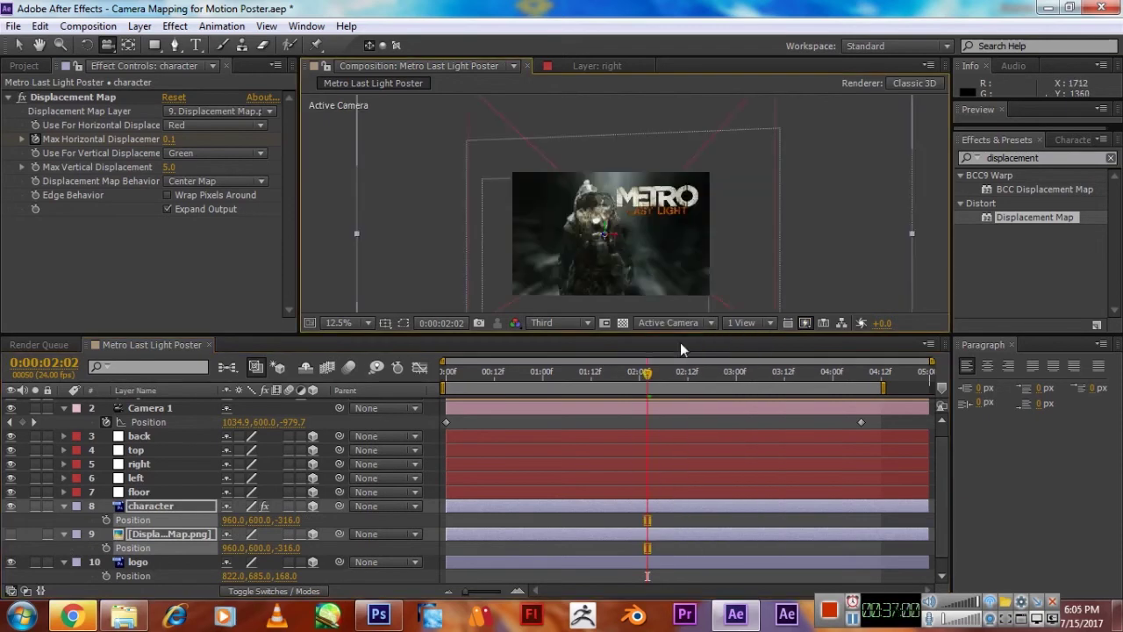
type("75")
key("Return")
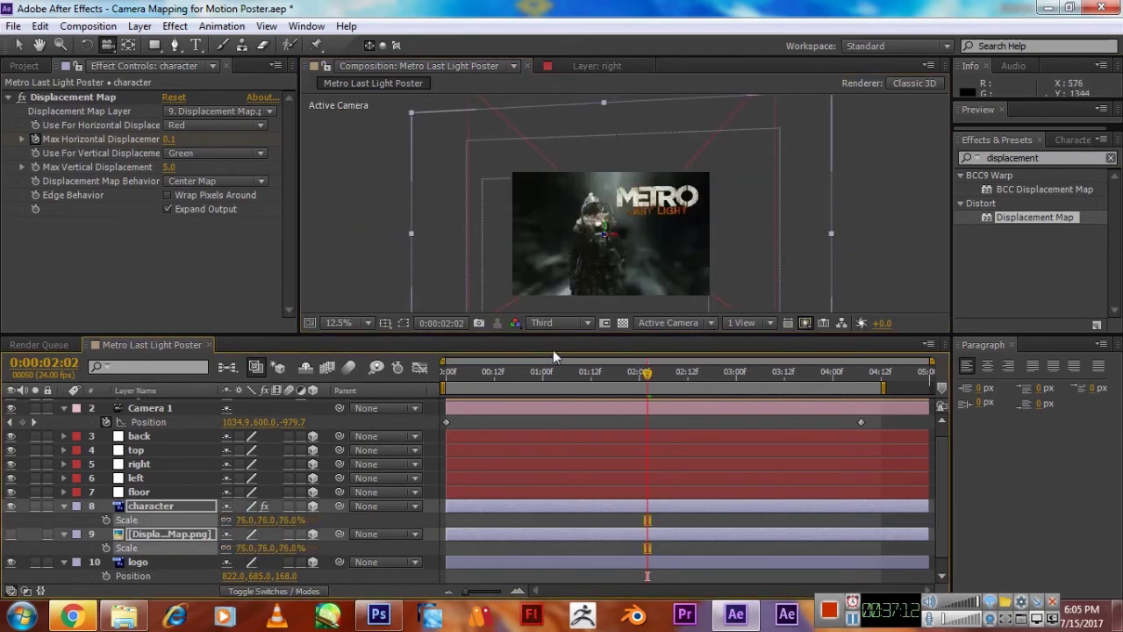
left_click(561, 323)
left_click(555, 364)
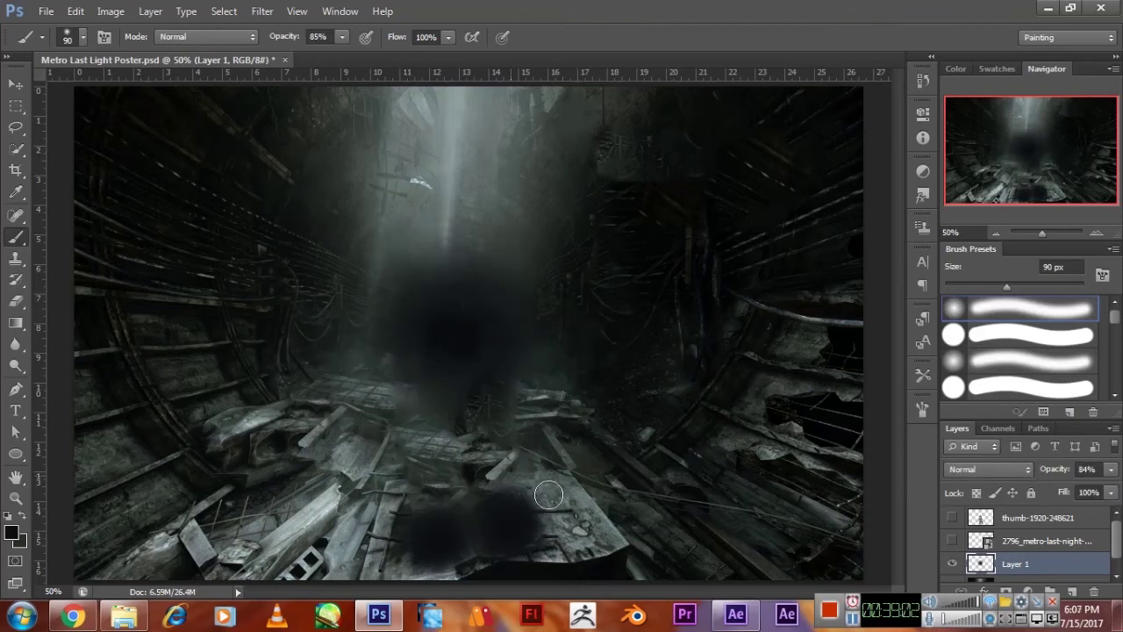
key("KP_0")
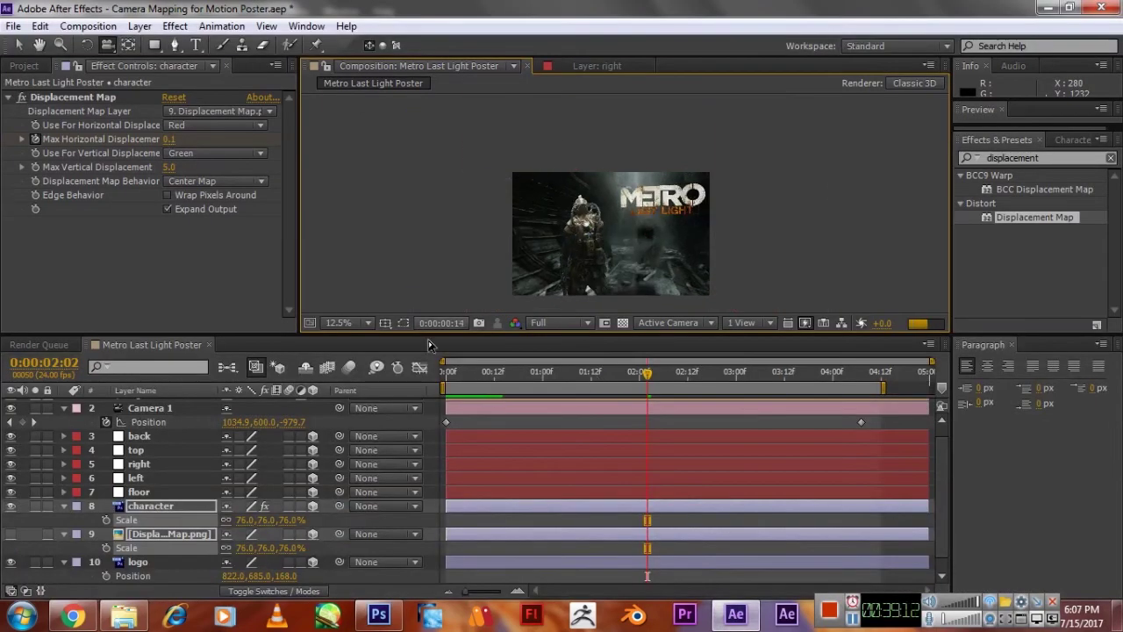
Enlarge the composition viewer, set magnification to Fit, and RAM-preview the finished poster.
left_click_drag(530, 338, 526, 430)
left_click(344, 416)
left_click(386, 137)
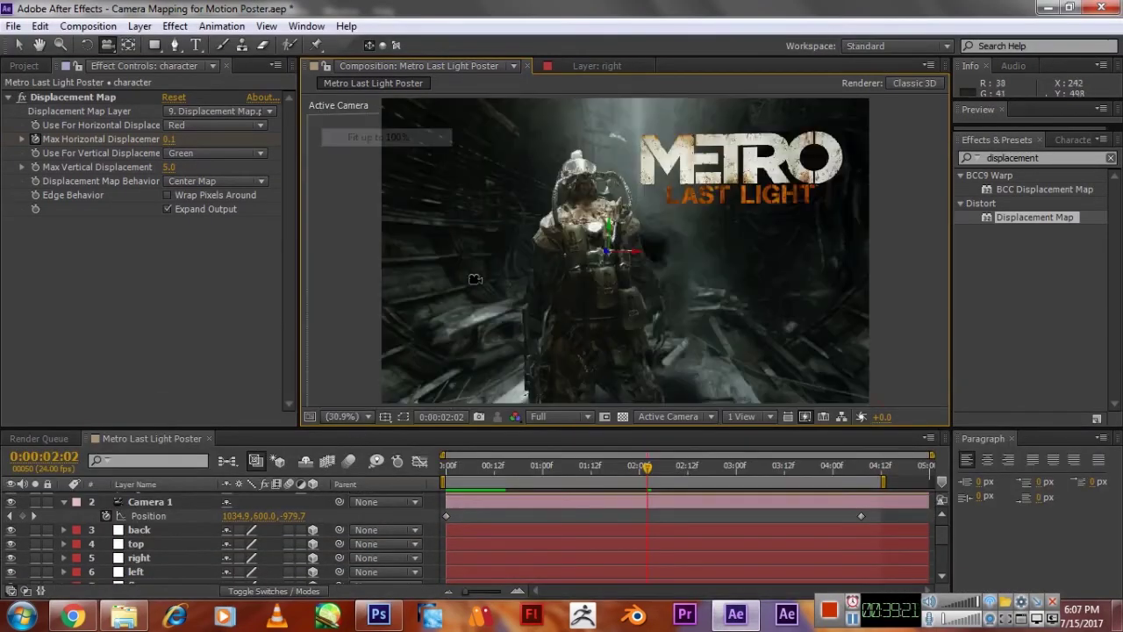
key("KP_0")
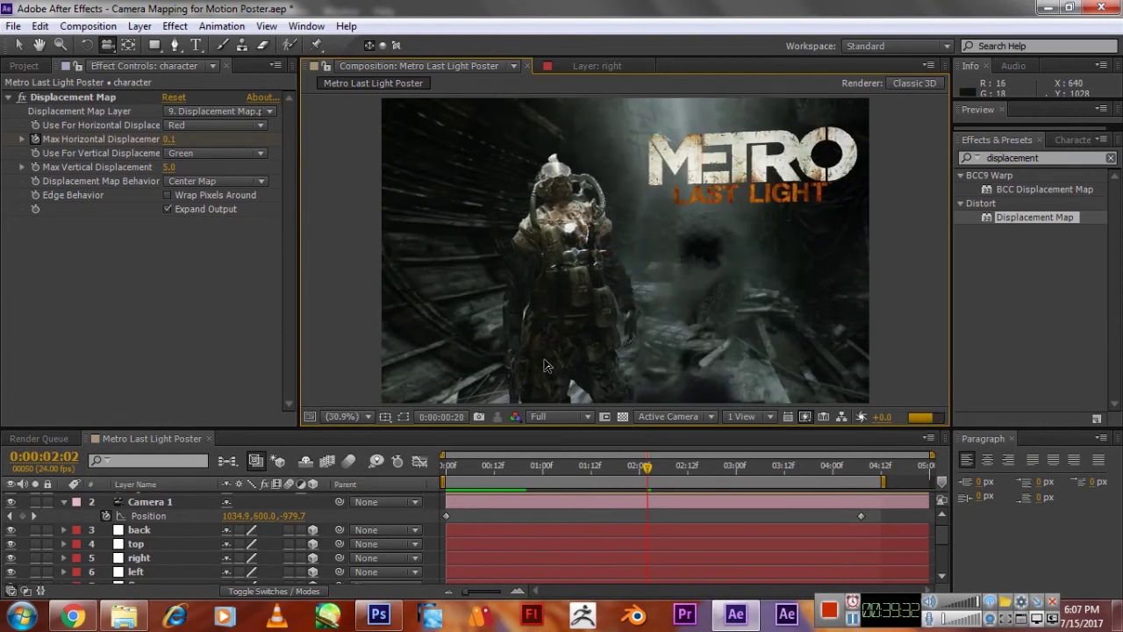
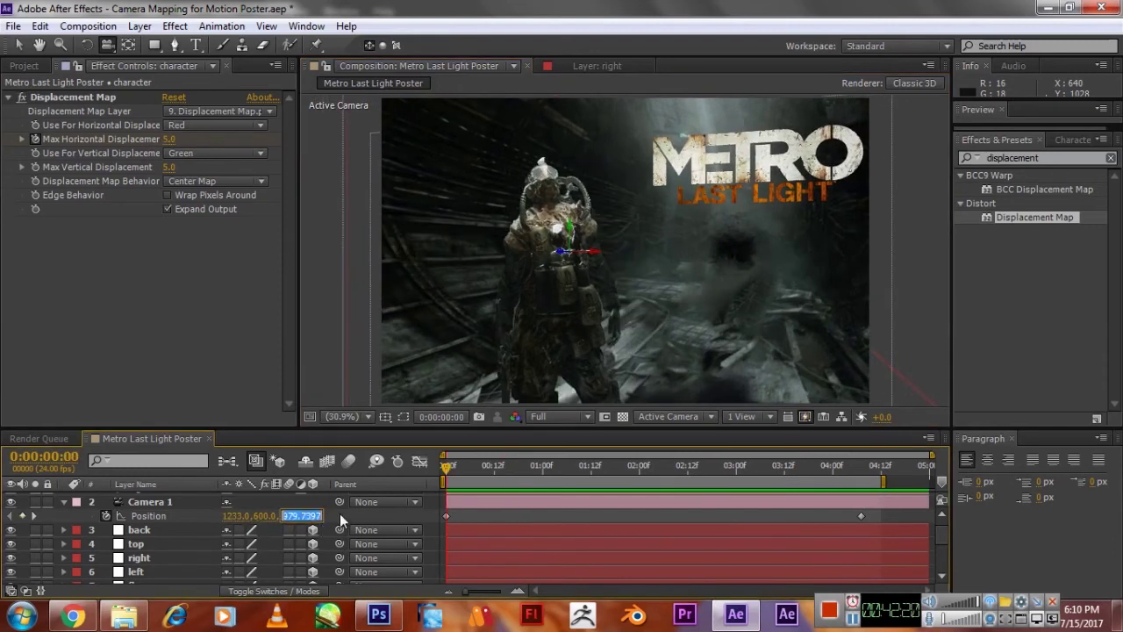
Set Camera 1's Position X to 898 at the last keyframe and 1019 at 0:00, then preview.
key("Return")
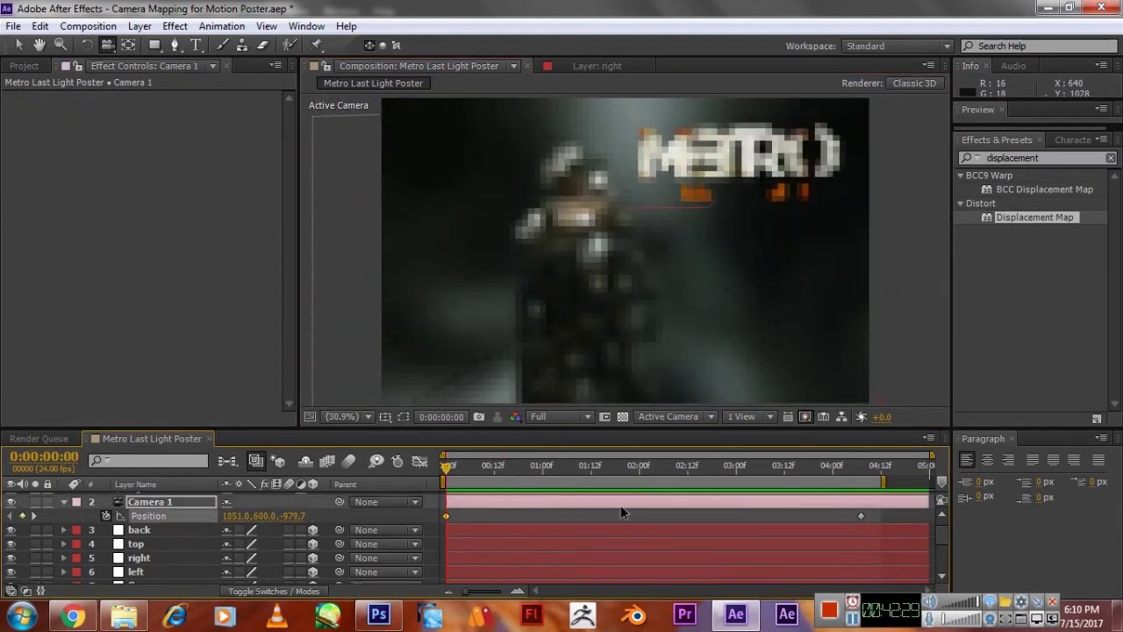
key("k")
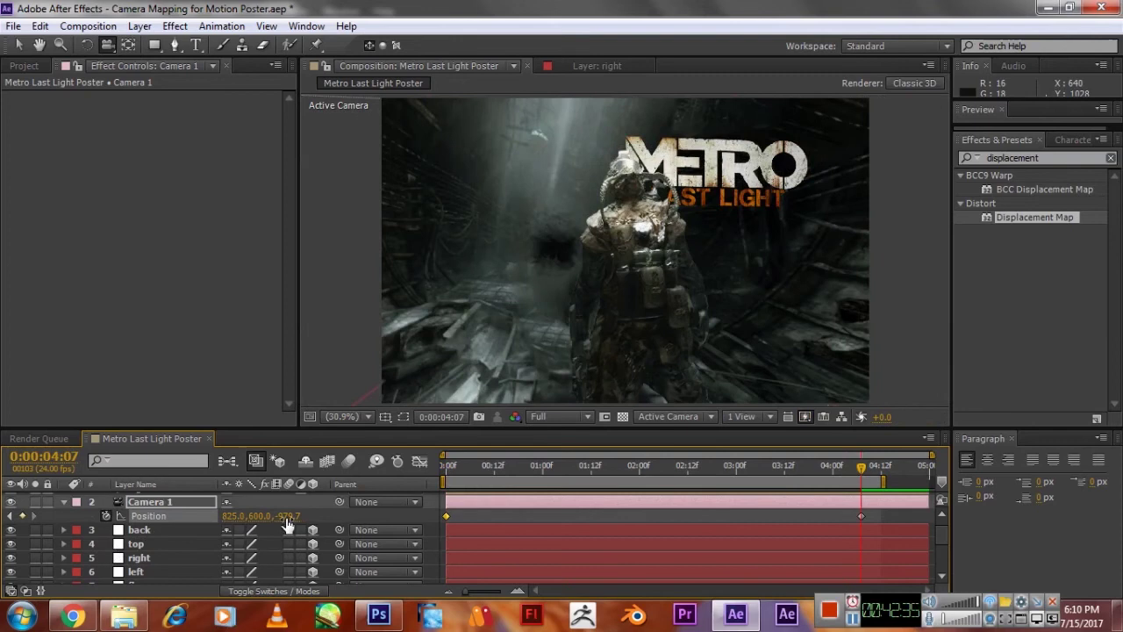
mouse_move(288, 525)
left_mouse_down()
mouse_move(465, 476)
mouse_move(536, 473)
left_mouse_up()
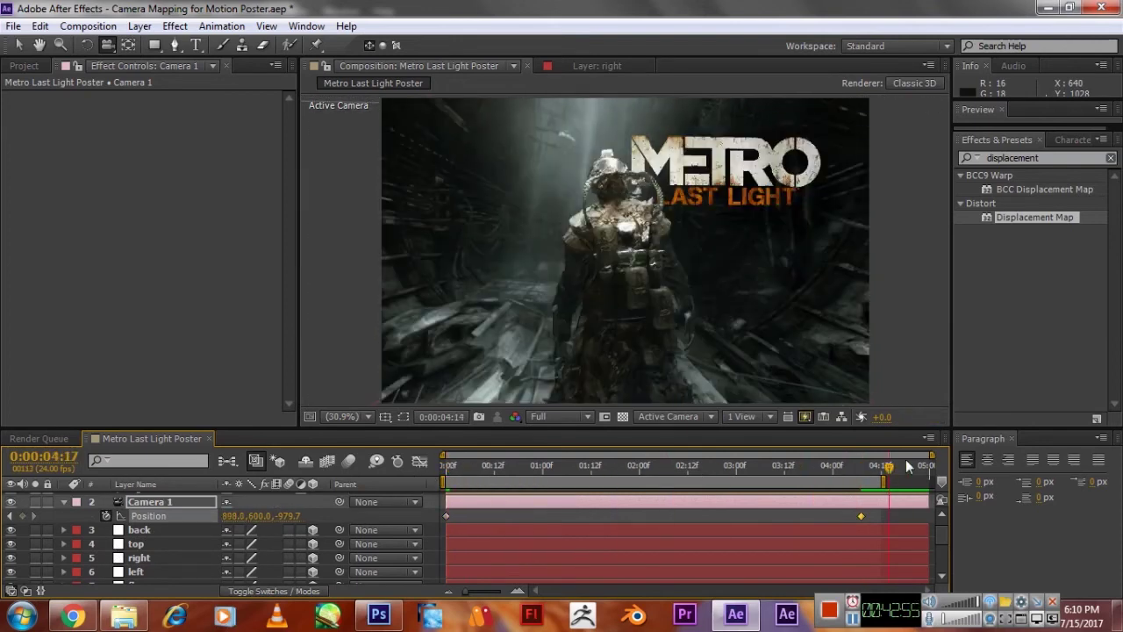
left_click(444, 472)
left_click_drag(230, 516, 207, 518)
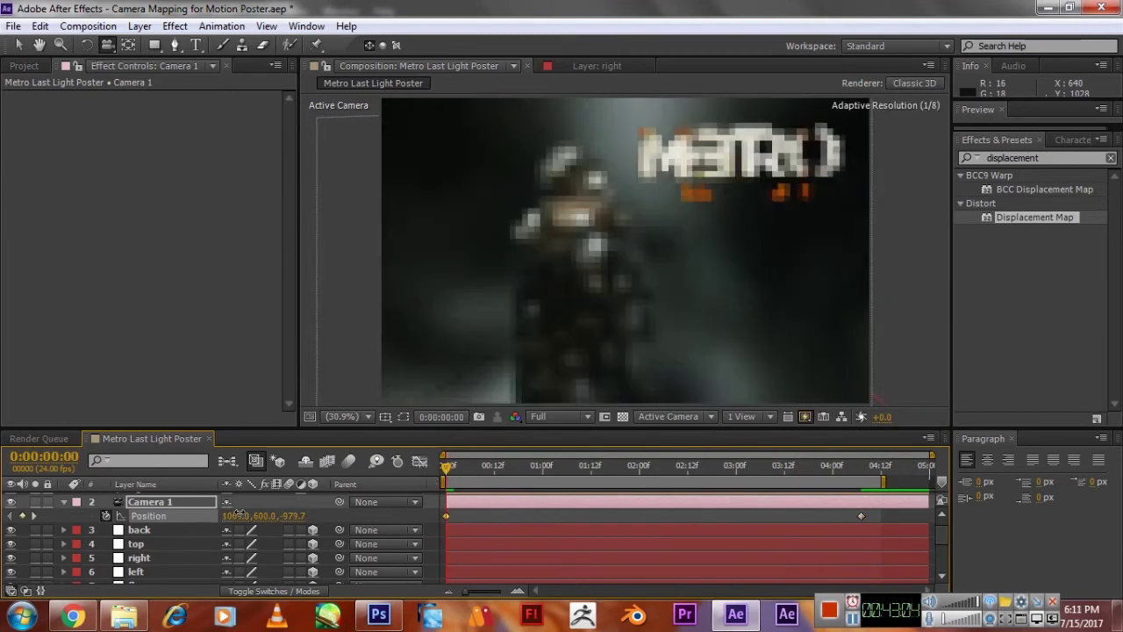
key("space")
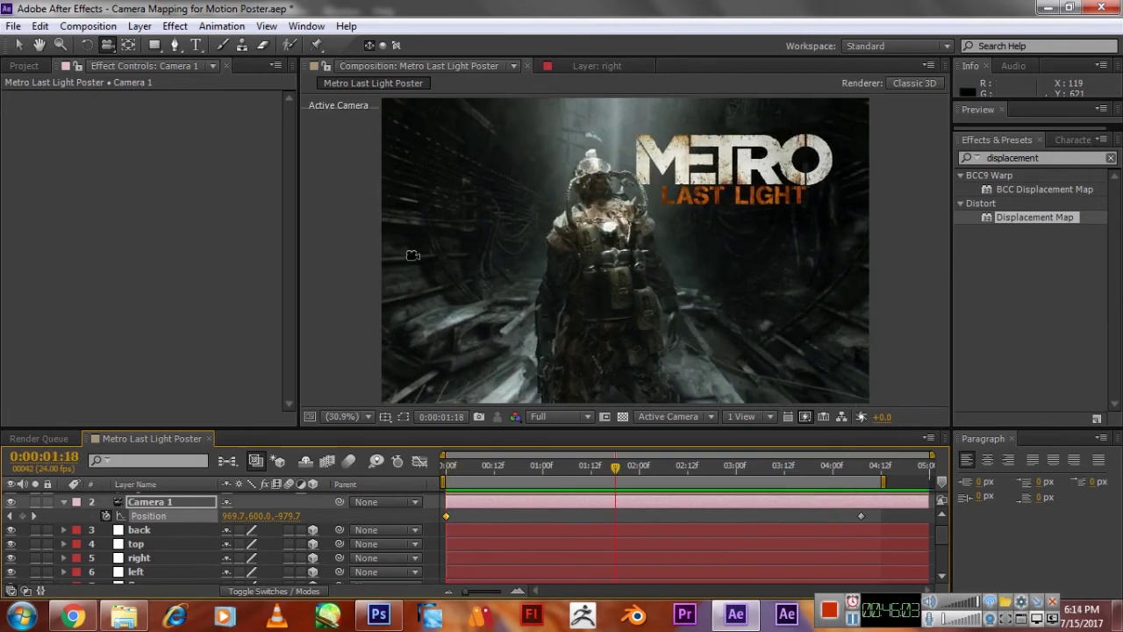
Keyframe the logo layer's Opacity from 0% to 100% at 0:00:03:09.
scroll(942, 533, "down", 3)
left_click(137, 548)
left_click(594, 466)
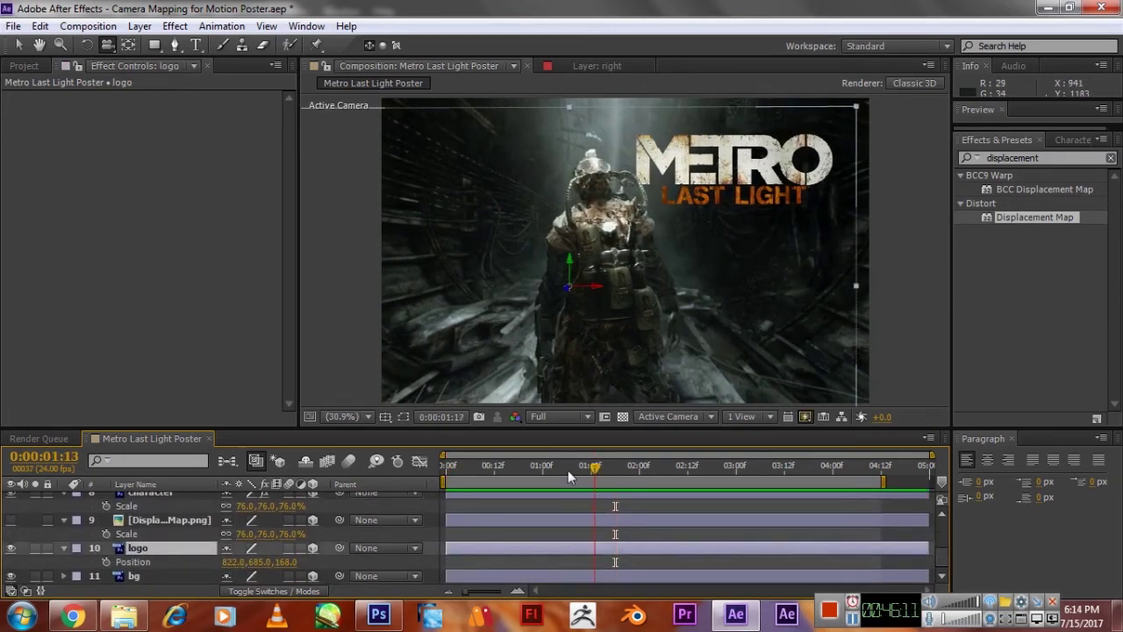
key("alt+shift+t")
left_click(234, 564)
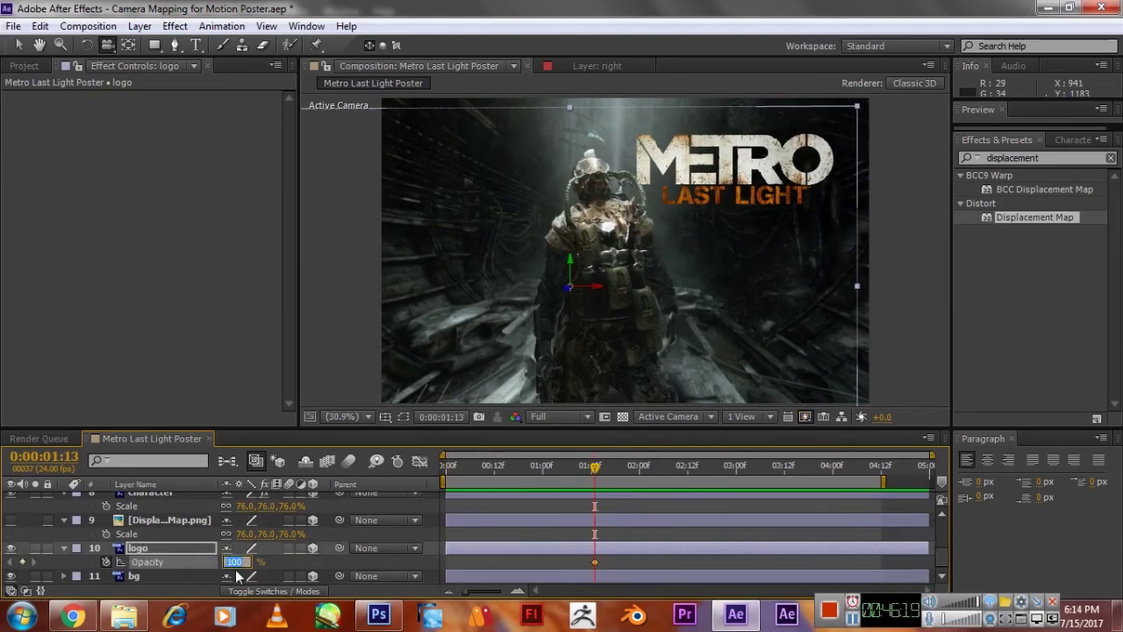
type("0")
left_click(771, 465)
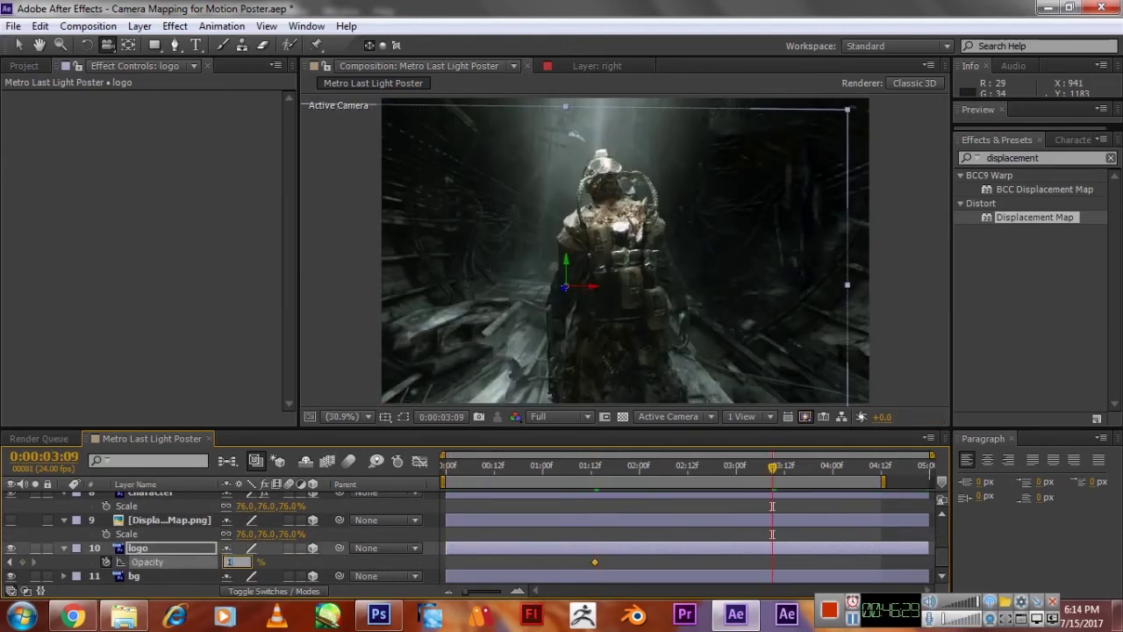
type("100")
key("Return")
left_click_drag(771, 465, 745, 452)
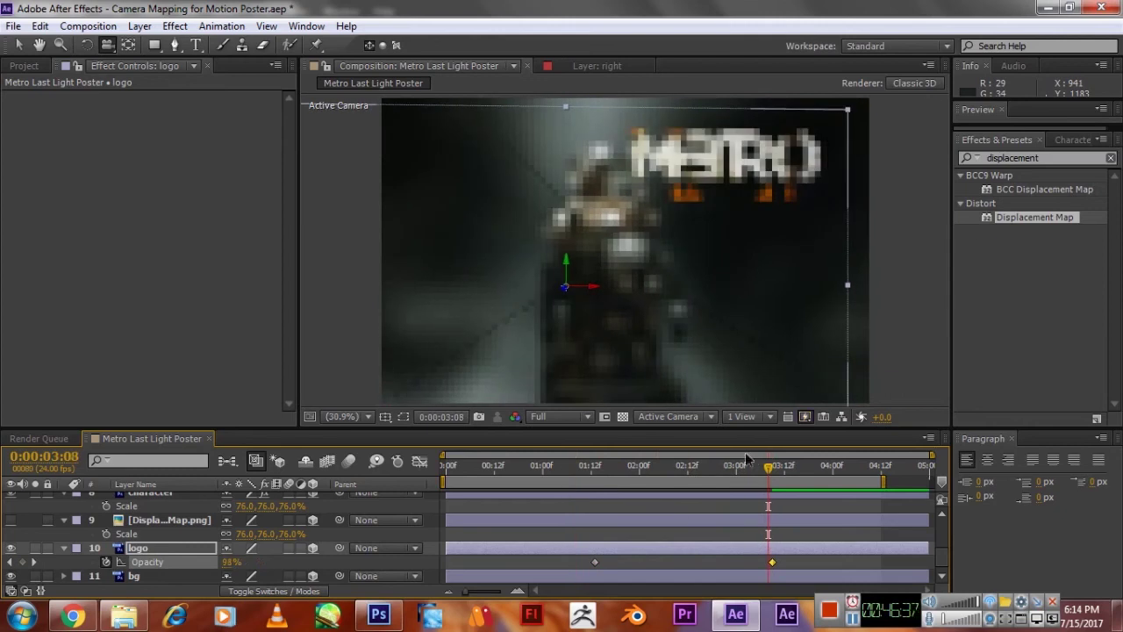
Apply CC Burn Film to the logo with Burn keyframed at 100 on the first fade keyframe.
double_click(1036, 158)
type("burn")
mouse_move(1013, 219)
left_mouse_down()
mouse_move(180, 569)
mouse_move(167, 547)
left_mouse_up()
left_click(594, 467)
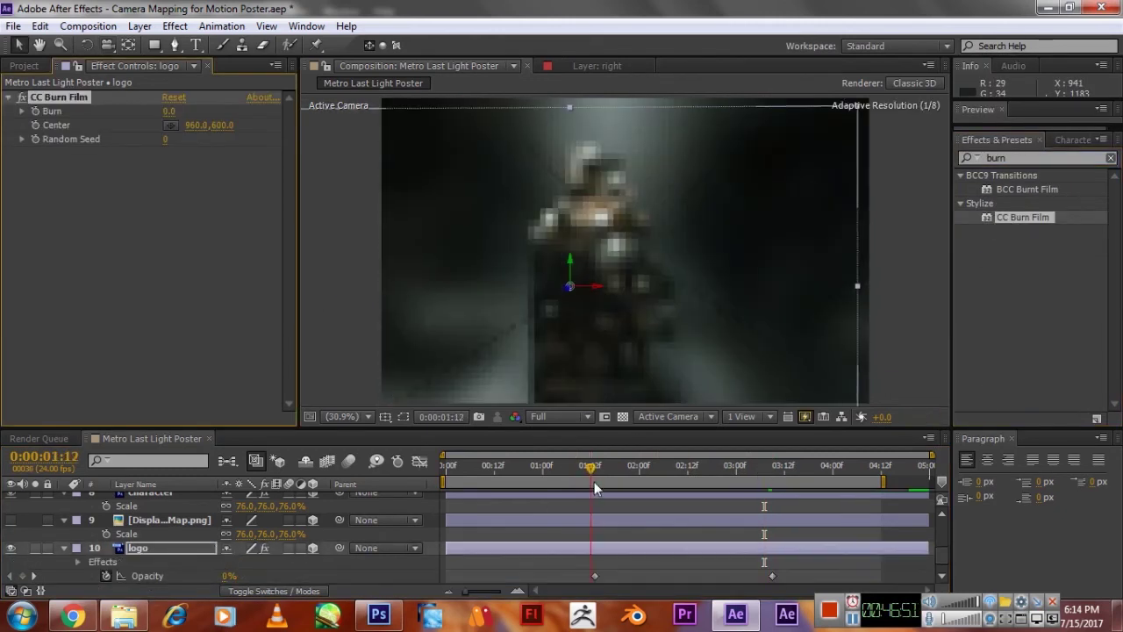
left_click(36, 112)
left_click_drag(168, 112, 254, 112)
Keyframe Burn to 0 at the later opacity keyframe and scrub to check the reveal.
key("k")
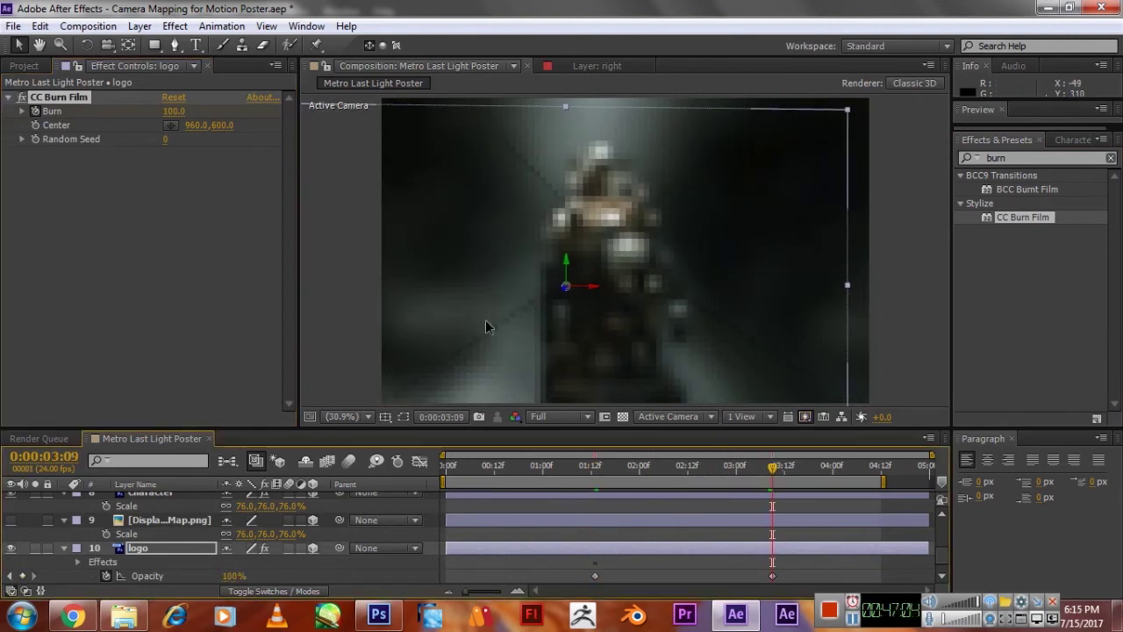
left_click(174, 112)
type("0")
key("Return")
left_click(681, 470)
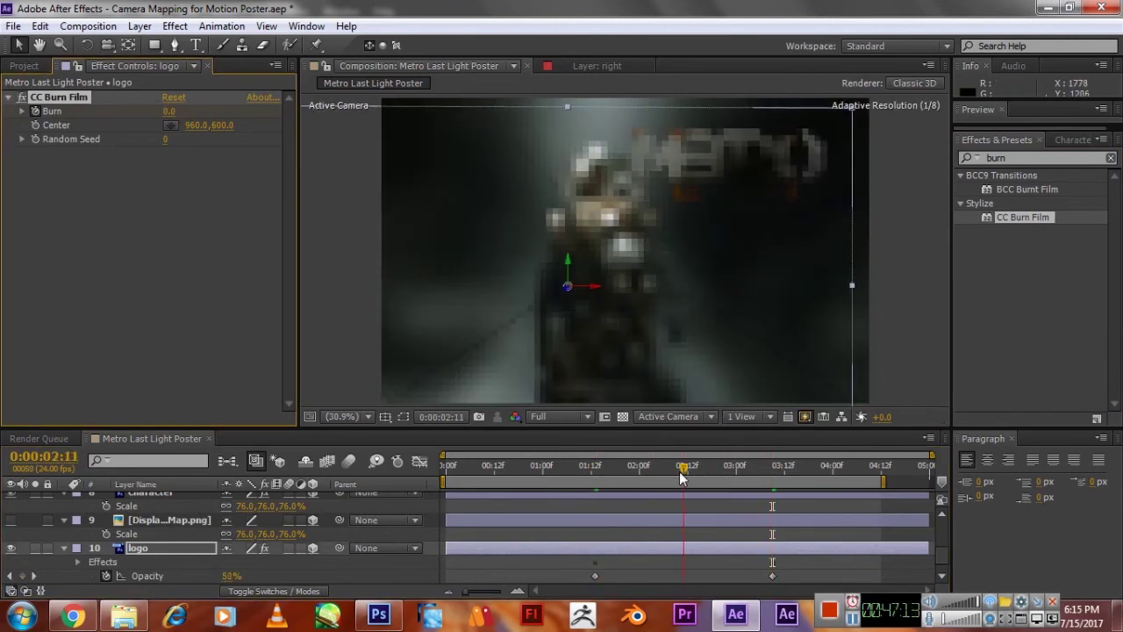
left_click_drag(681, 474, 635, 467)
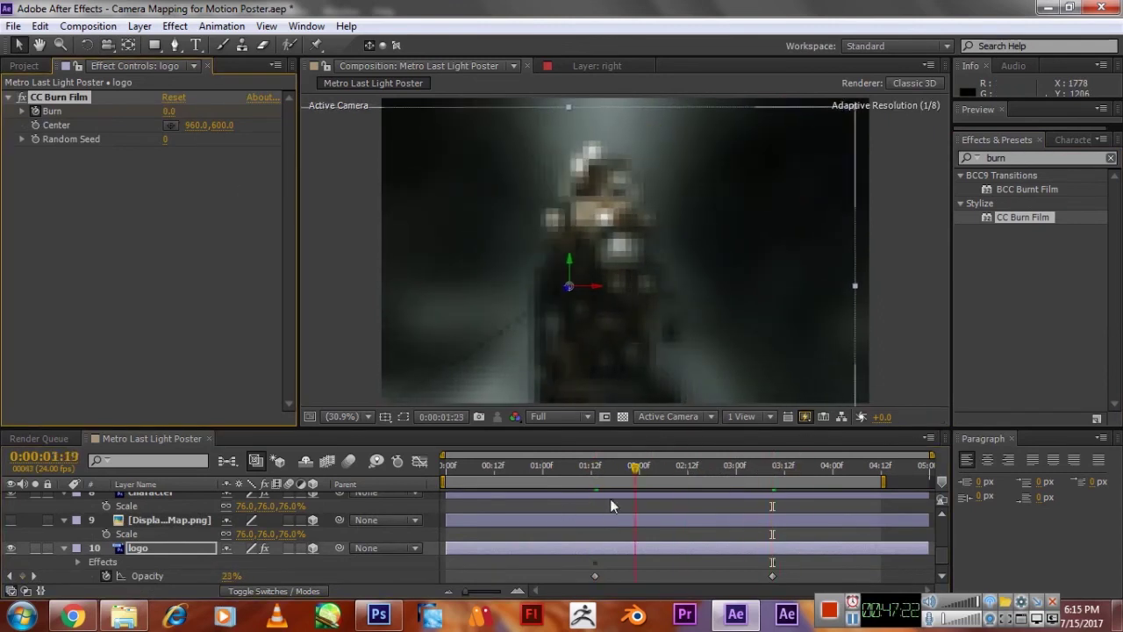
key("Home")
Create a new solid, White Solid 3, placed just above the logo layer.
scroll(178, 506, "up", 5)
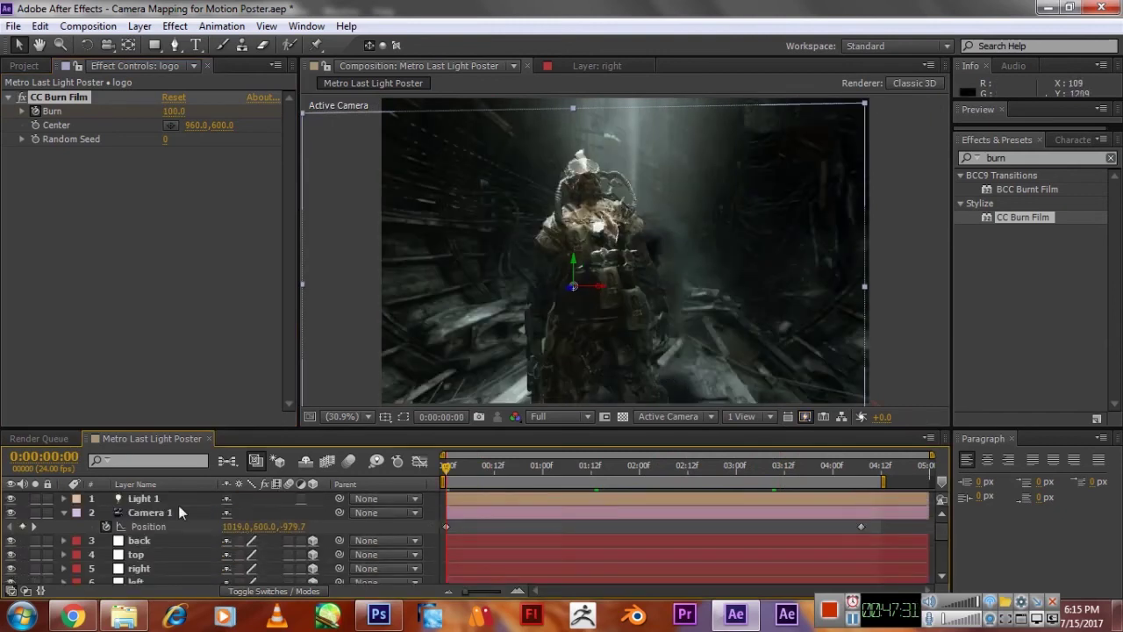
left_click(64, 513)
left_click(140, 25)
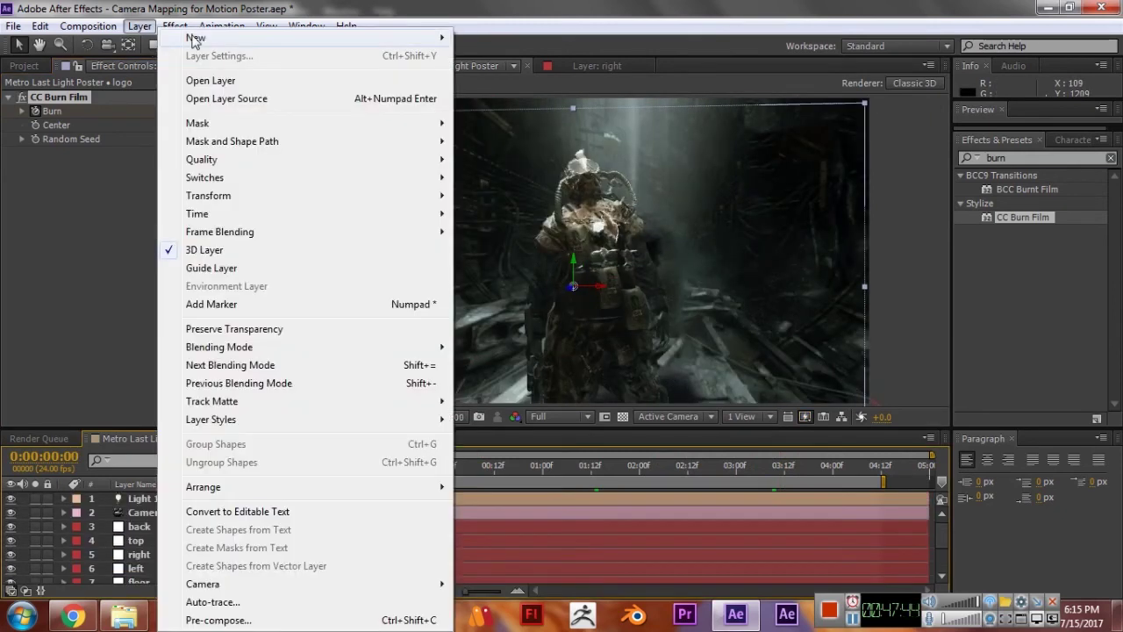
left_click(492, 50)
left_click(609, 452)
left_click_drag(155, 501, 169, 547)
Apply Fractal Noise to White Solid 3 with brightness -34 and a time expression on Evolution.
double_click(1009, 158)
type("fractal")
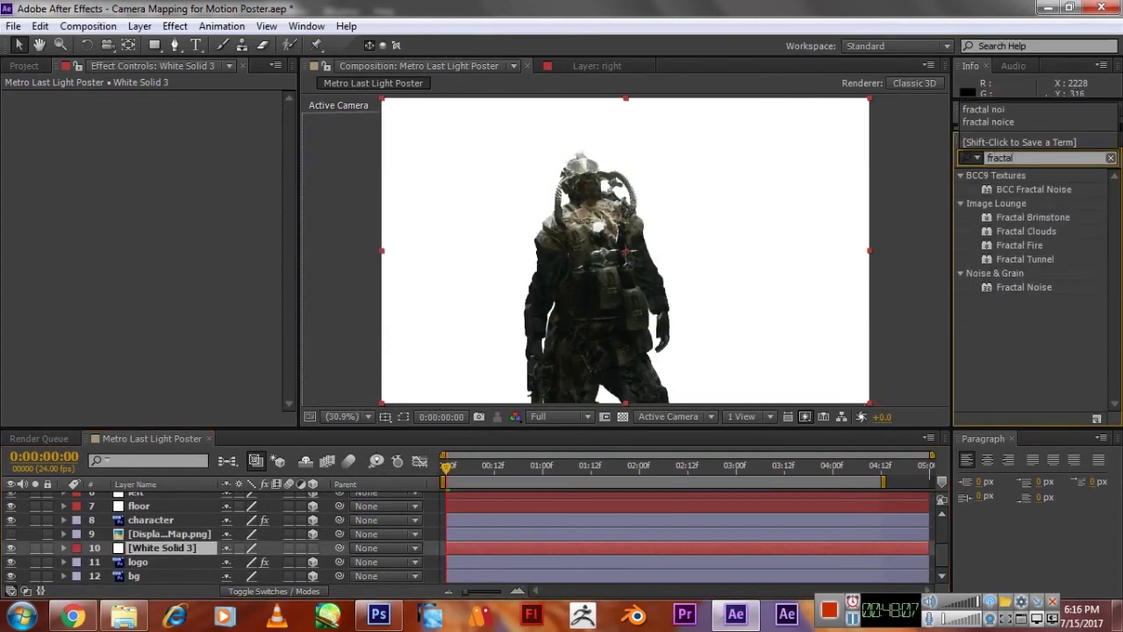
type(" noice")
left_click_drag(1024, 217, 640, 333)
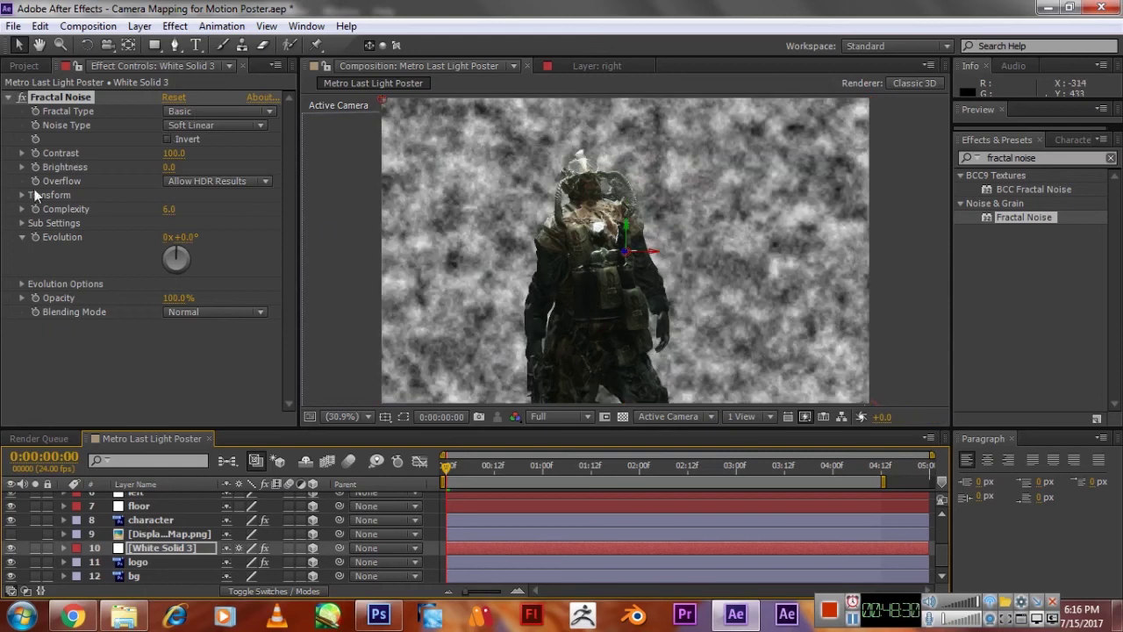
left_click_drag(168, 167, 198, 160)
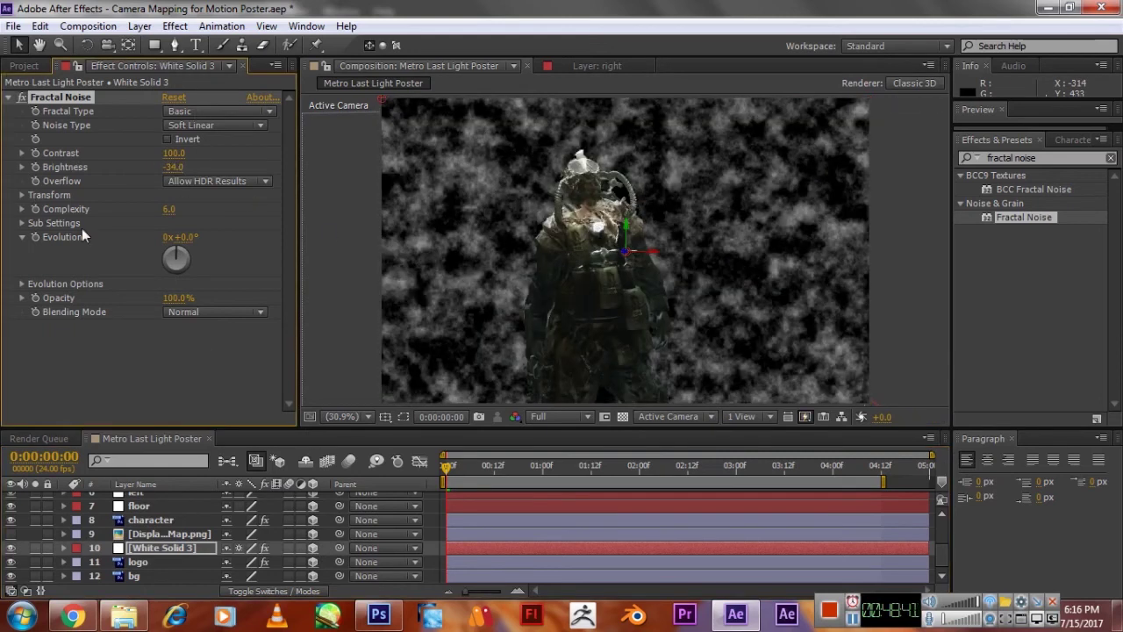
left_click(35, 237, "alt")
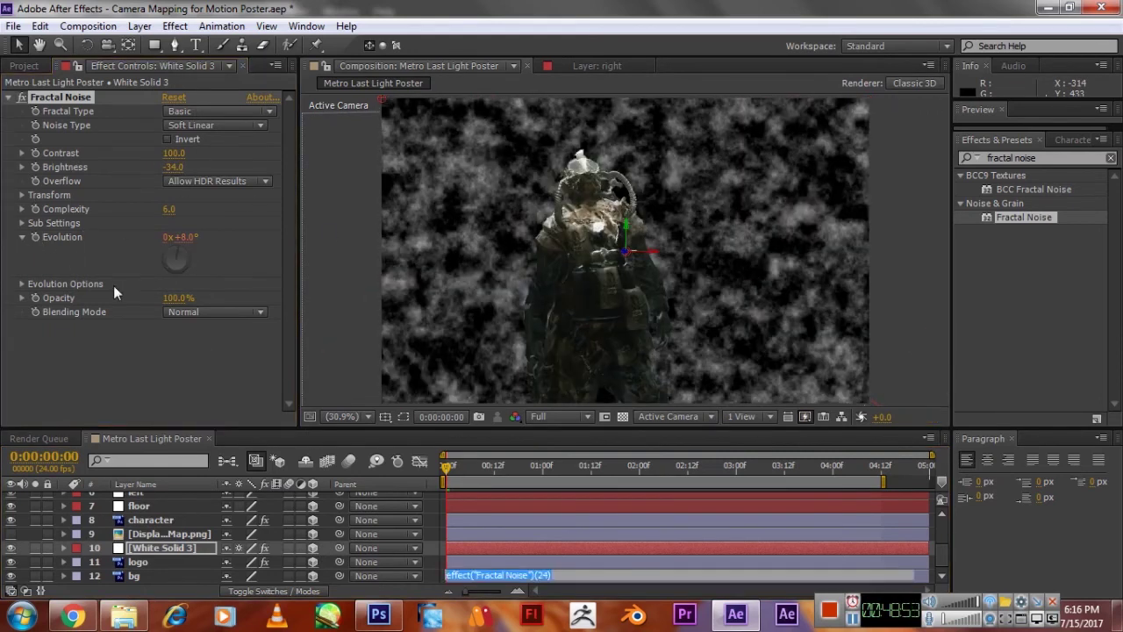
type("time*150")
left_click_drag(443, 478, 514, 466)
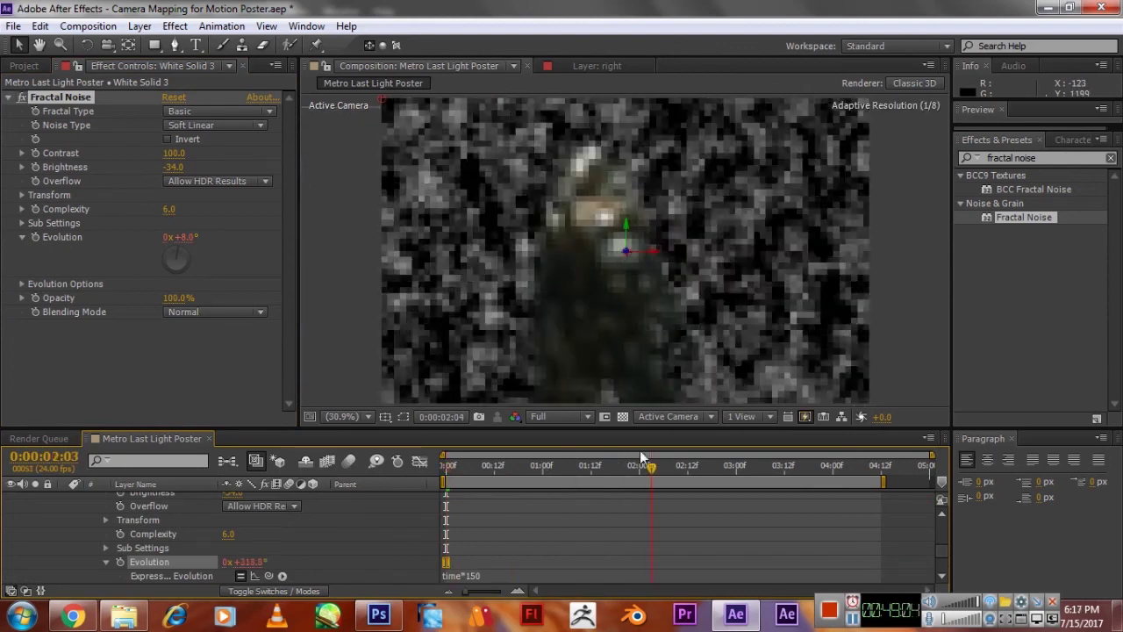
Set the noise to Screen blending, brightness 100, complexity 5.7, and invert it.
left_click(184, 312)
left_click(254, 351)
left_click(179, 298)
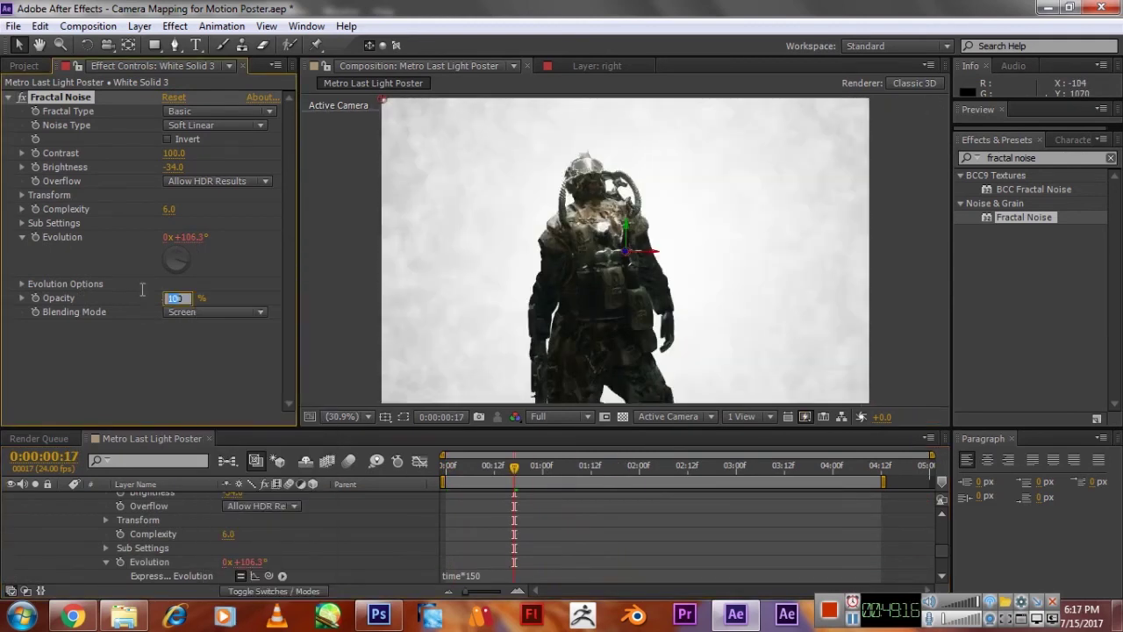
left_click(184, 153)
key("Tab")
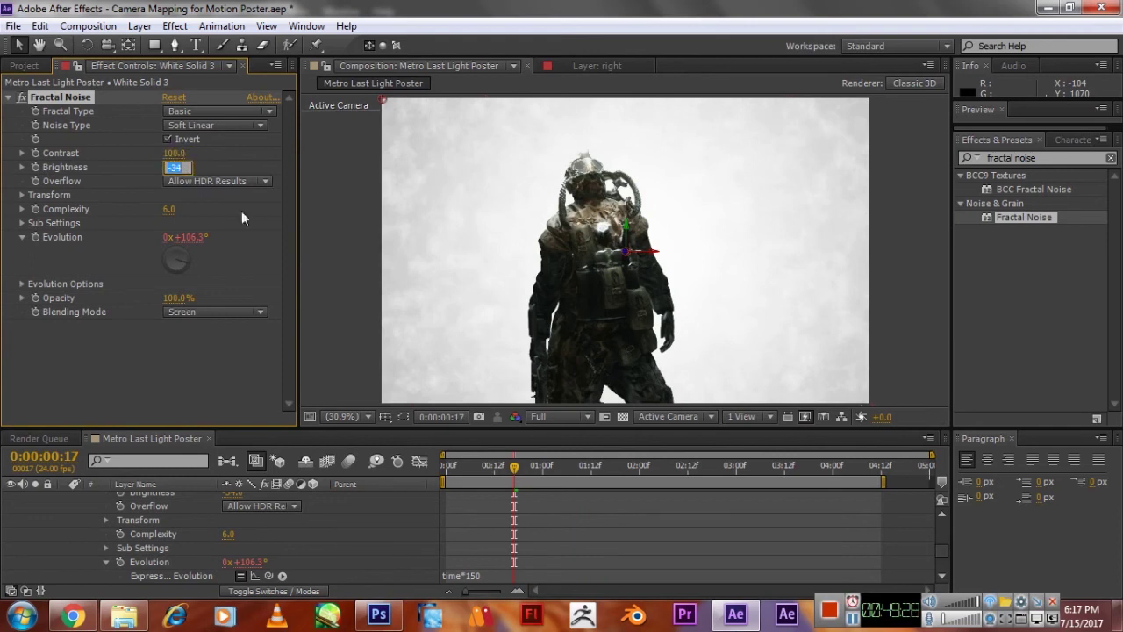
type("100")
key("Return")
left_click_drag(169, 209, 152, 216)
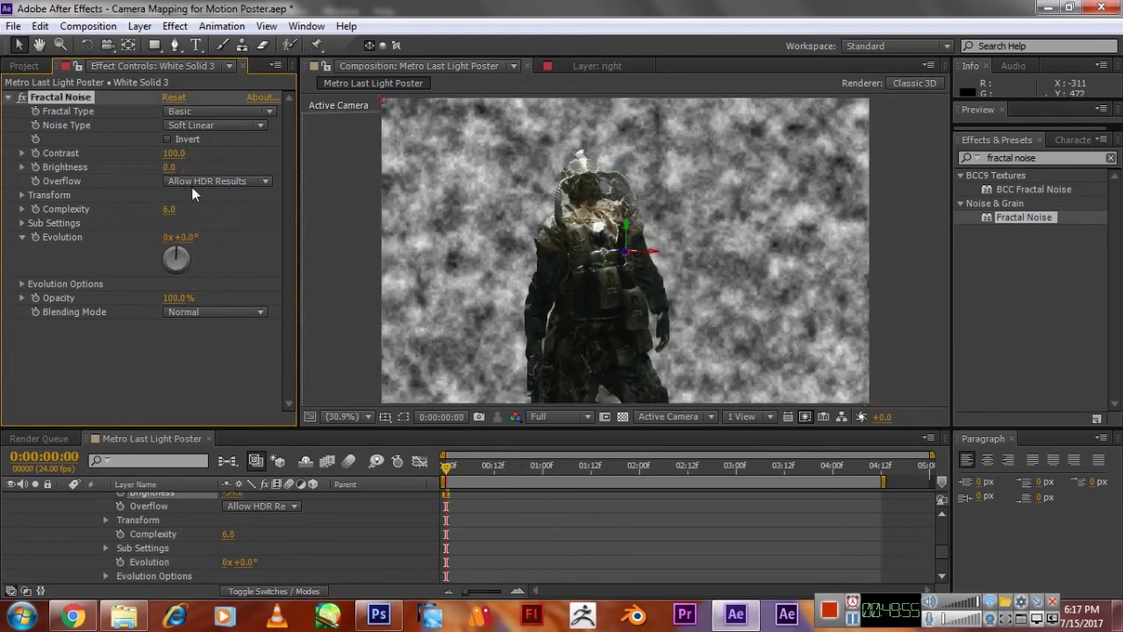
left_click(168, 139)
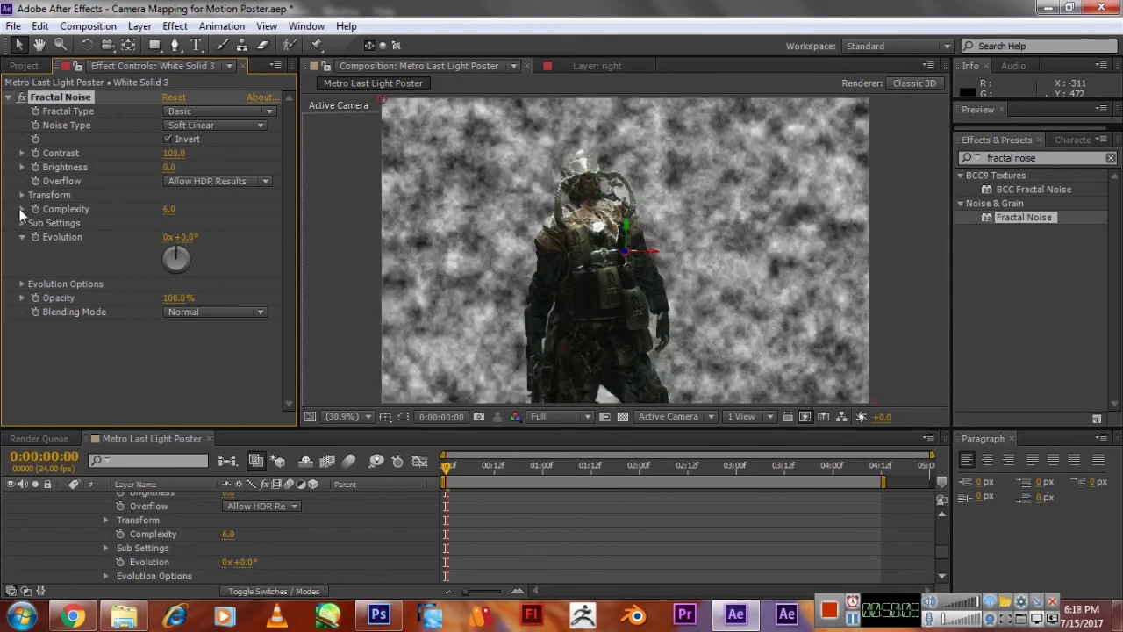
Set the noise sub rotation to 41° and re-add the time expression on Evolution.
left_click(22, 223)
left_click_drag(180, 265, 206, 265)
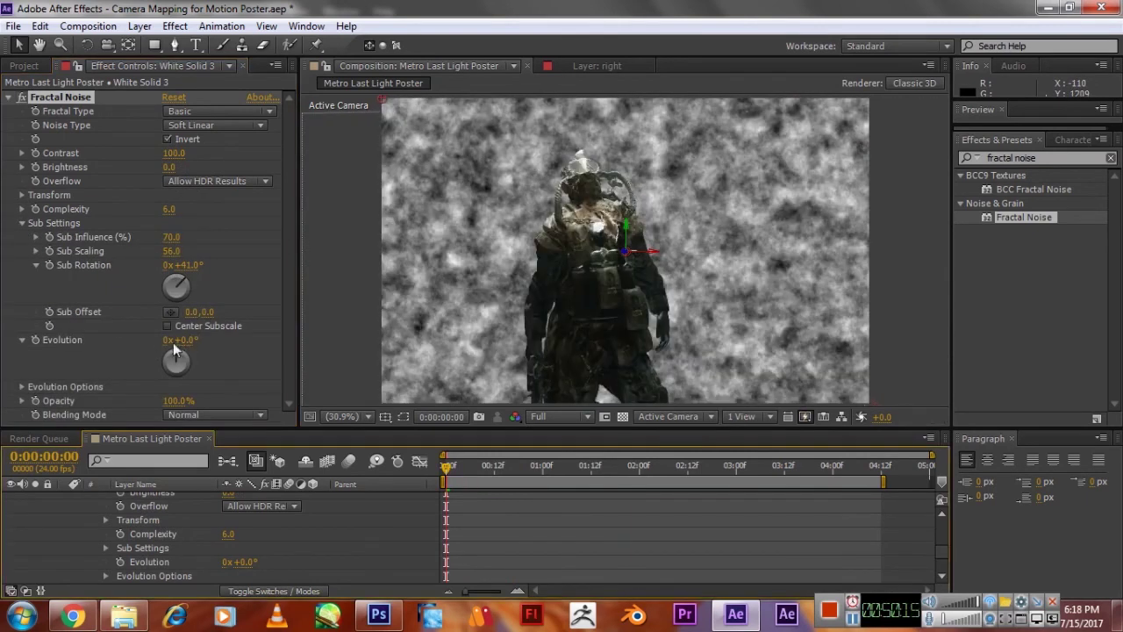
left_click(35, 340, "alt")
type("time*50")
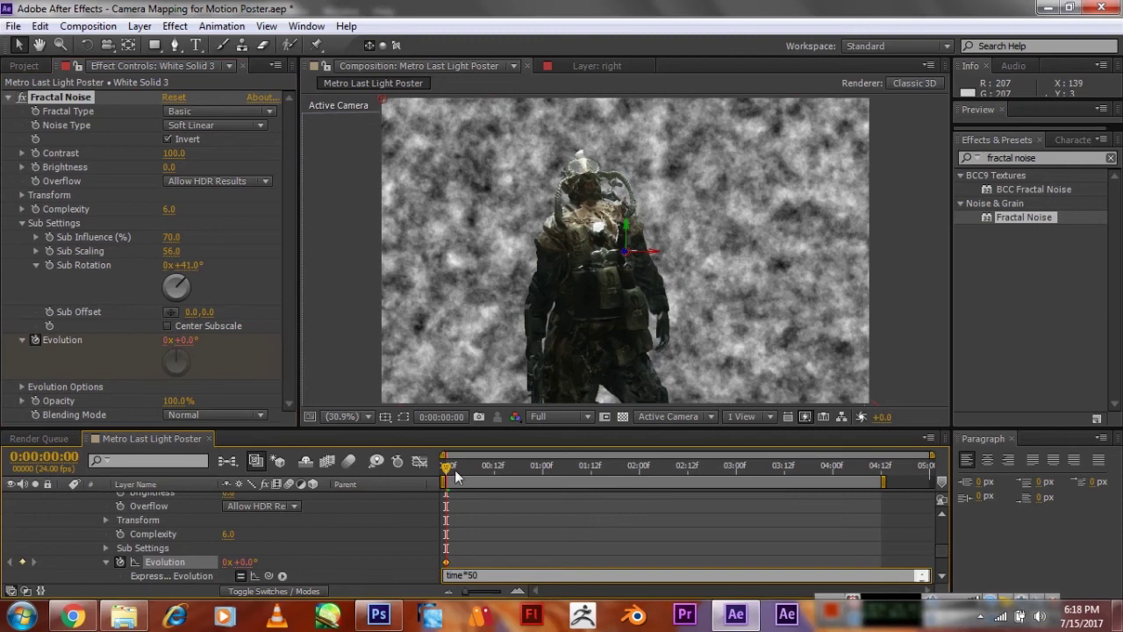
left_click(456, 477)
Try Turbulent Smooth and Cloudy fractal types, then keep Basic with Soft Linear noise.
left_click(215, 111)
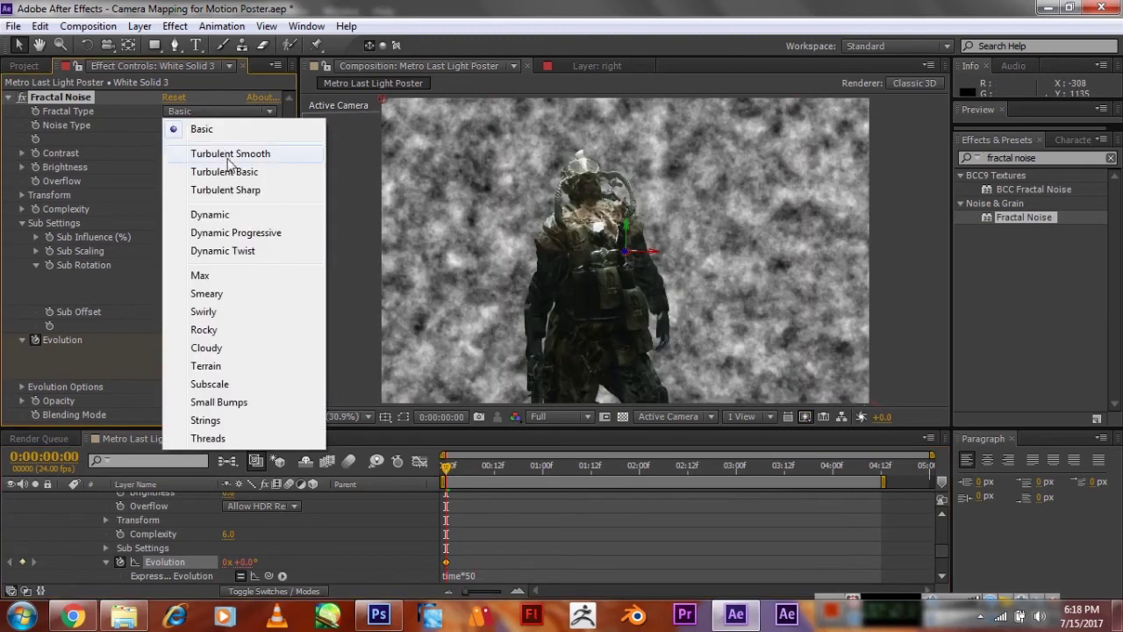
left_click(227, 153)
left_click(224, 115)
left_click(221, 346)
left_click(219, 112)
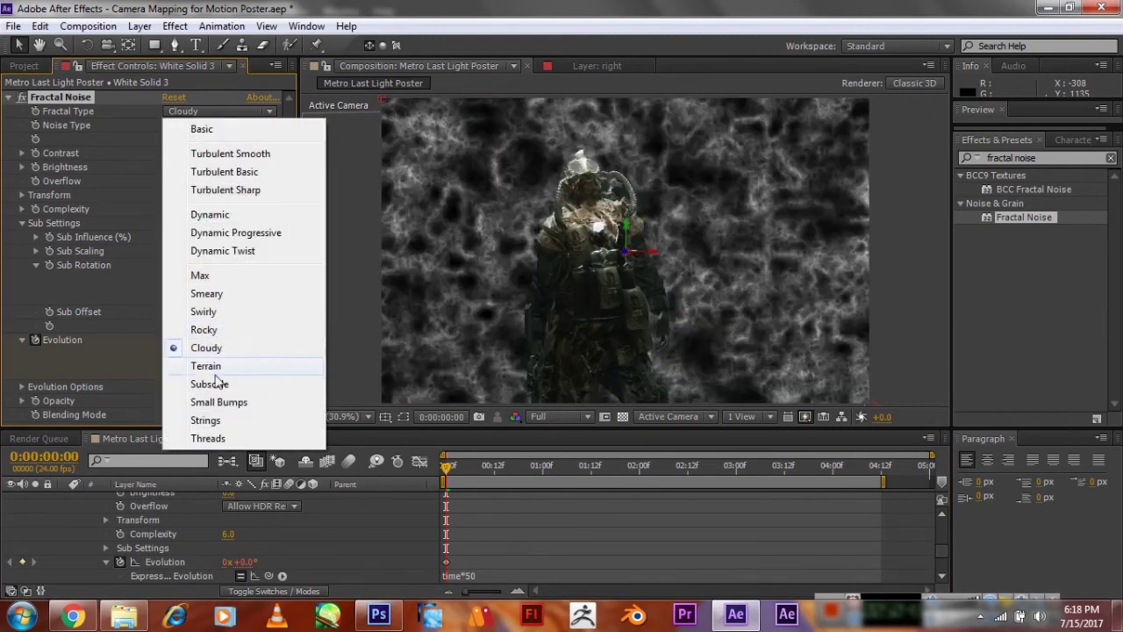
left_click(210, 125)
left_click(215, 125)
left_click(189, 141)
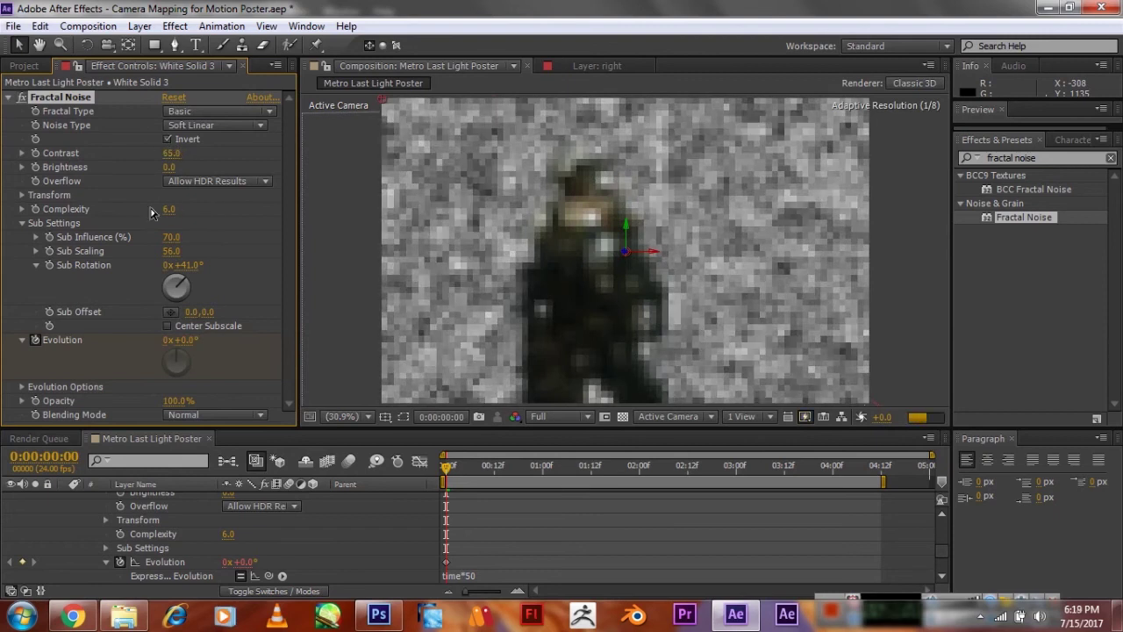
Apply CC Toner to the fog layer and set the fog effect's blending to Screen.
type("toner")
double_click(1015, 188)
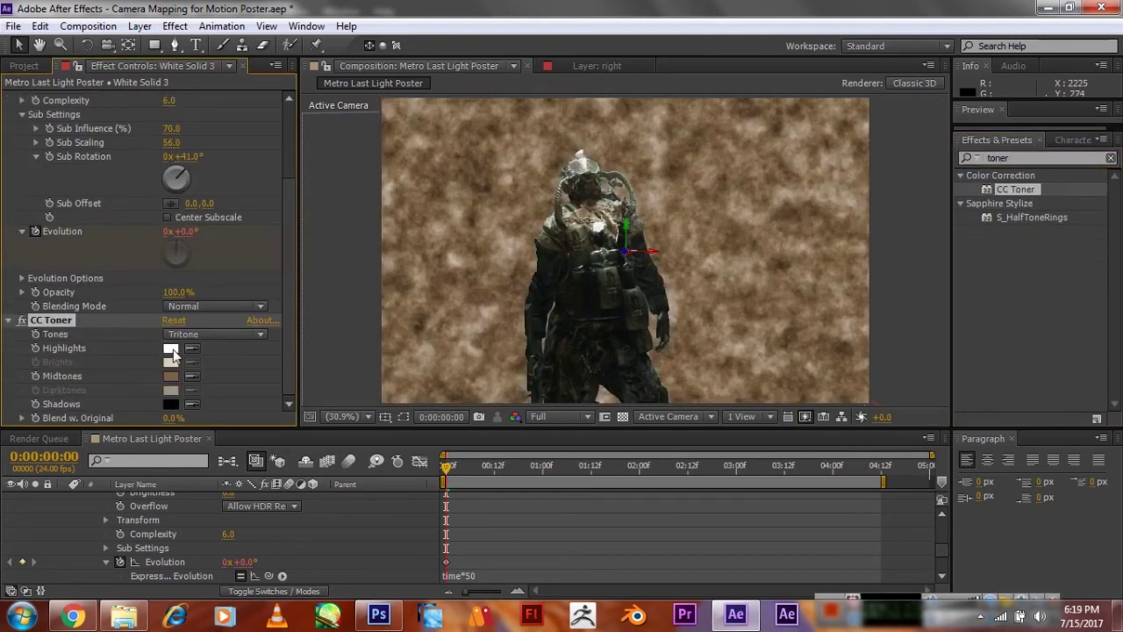
left_click(170, 376)
key("Return")
scroll(149, 184, "up", 2)
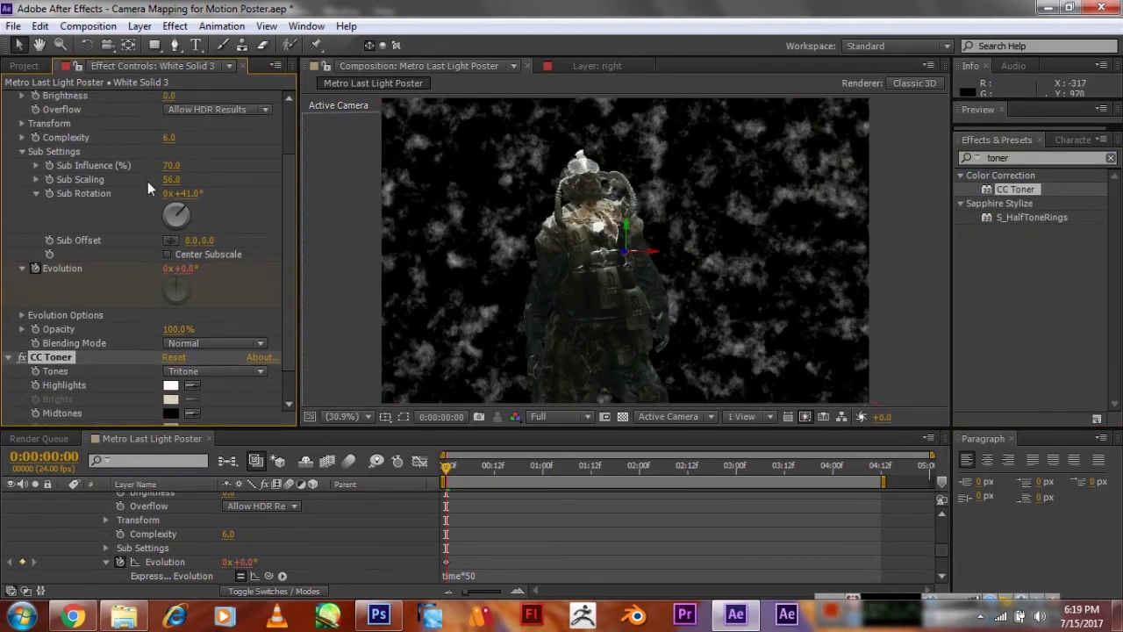
scroll(167, 181, "up", 2)
left_click_drag(189, 368, 193, 381)
left_click(215, 380)
left_click(202, 100)
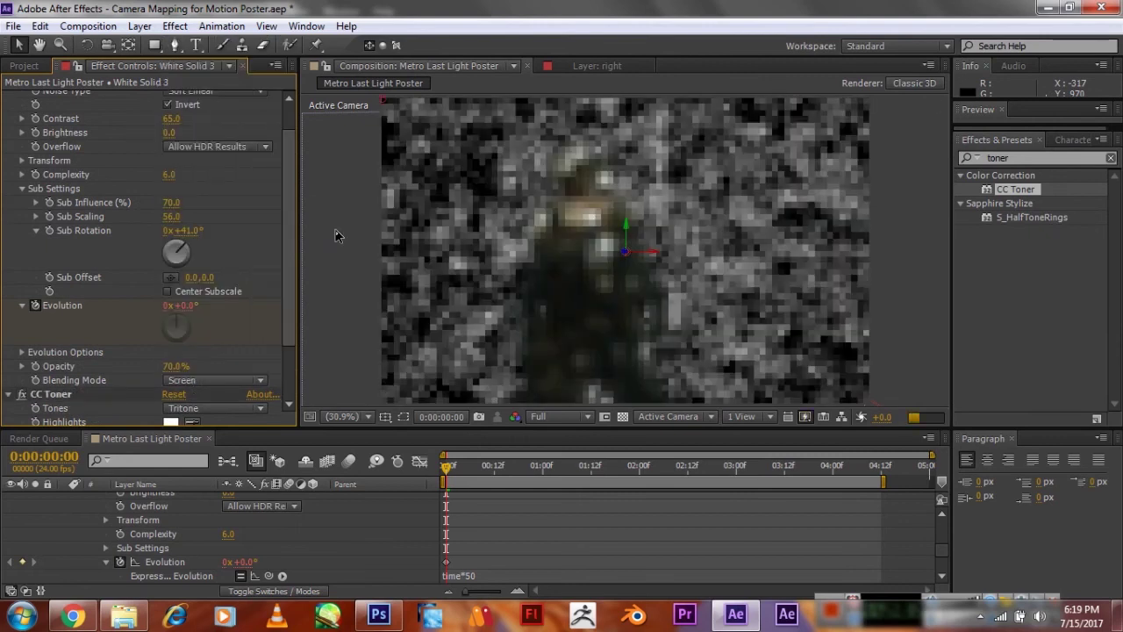
Give CC Toner a dark highlights colour and set the effect blending mode to None.
scroll(182, 398, "down", 1)
scroll(182, 397, "down", 1)
left_click(171, 347)
left_click(537, 264)
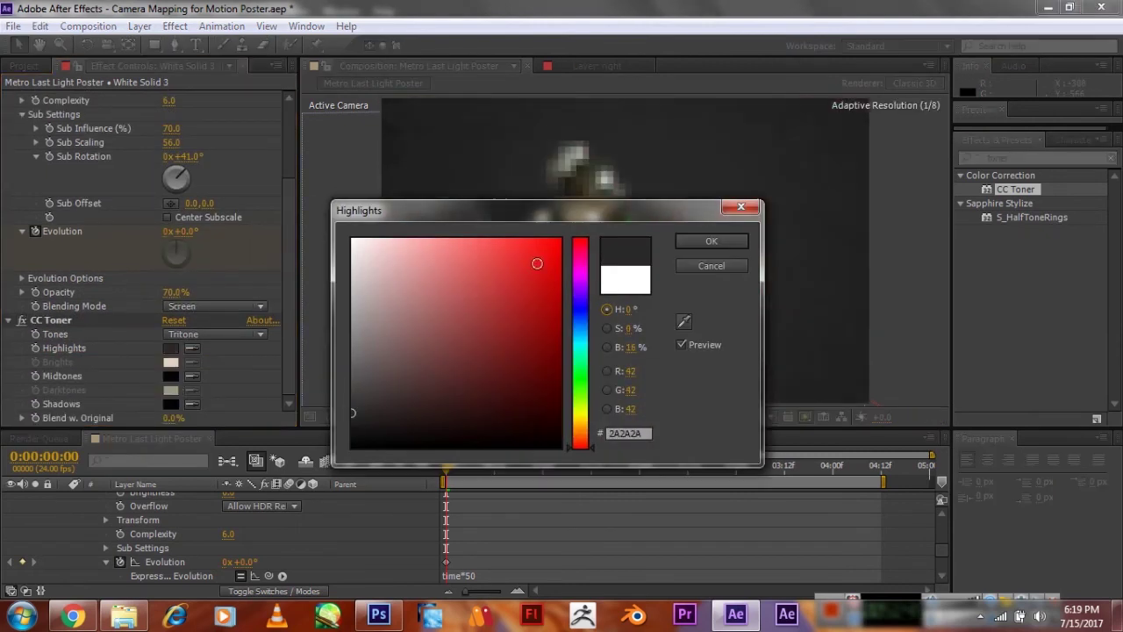
left_click(721, 250)
left_click(215, 306)
left_click(219, 325)
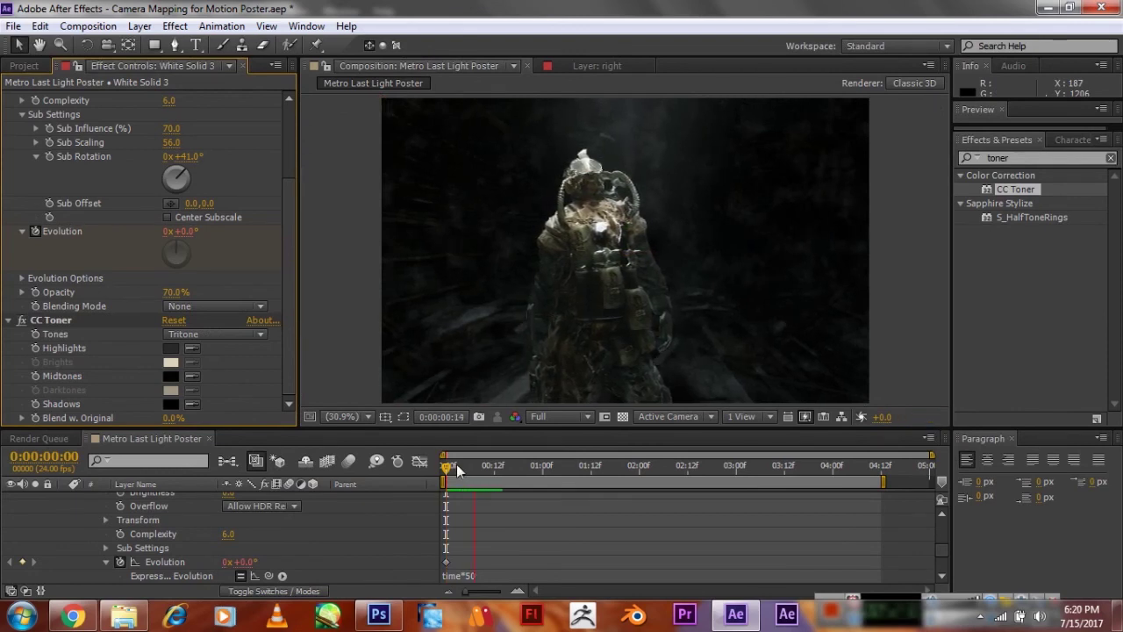
Adjust the fog layer's Scale and set White Solid 3's layer blending mode to Screen.
left_click(456, 469)
key("s")
left_click_drag(296, 548, 928, 105)
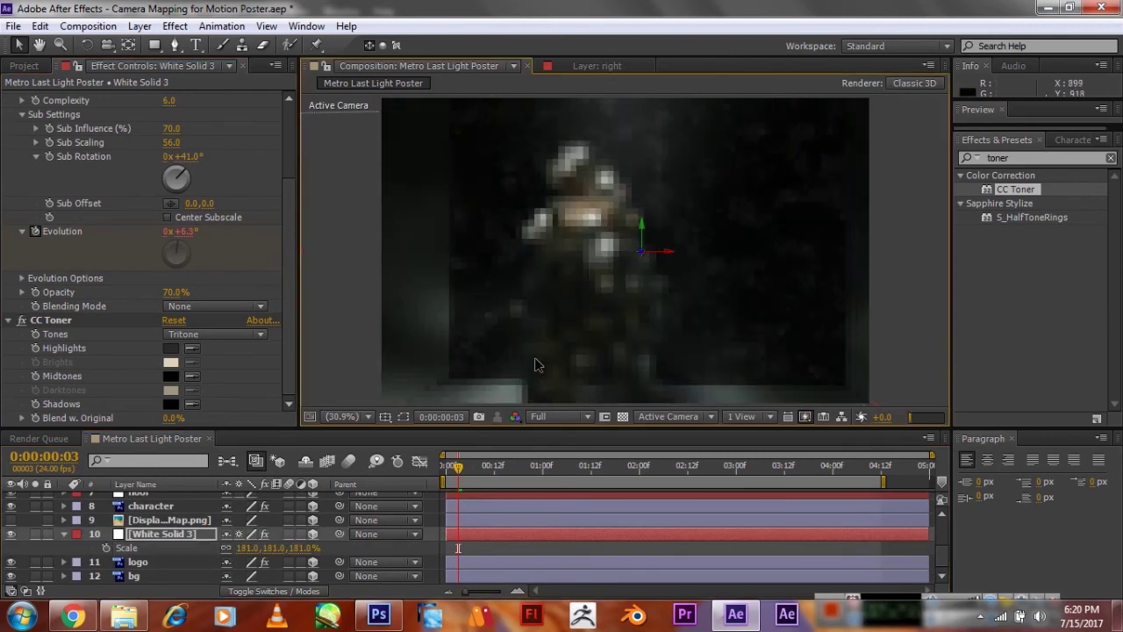
key("s")
key("s")
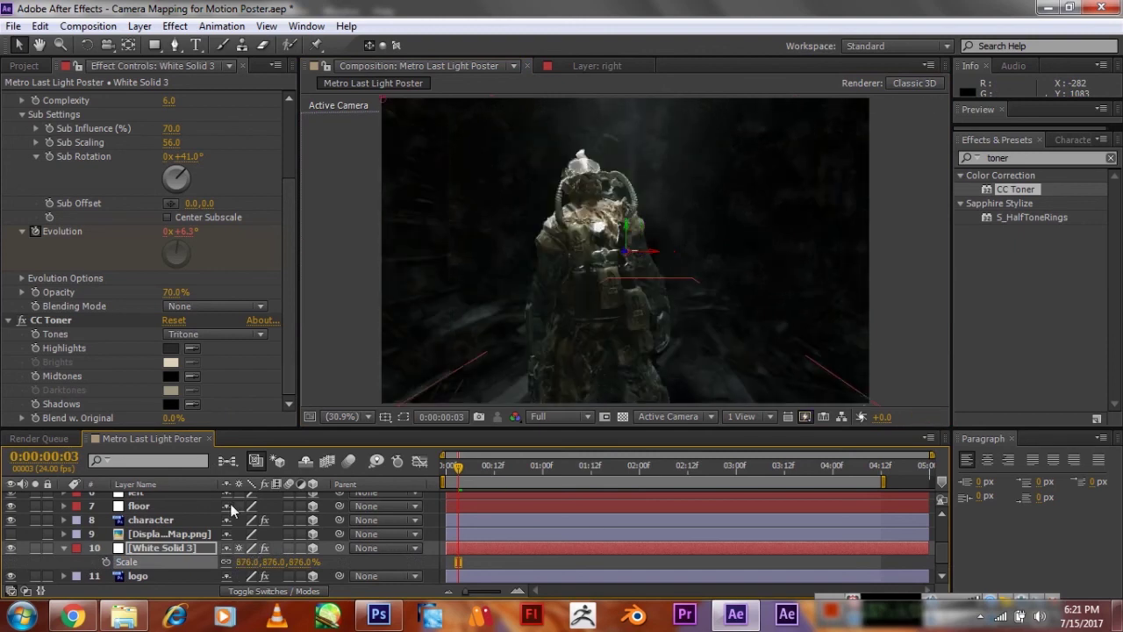
left_click(274, 590)
left_click(241, 548)
left_click(272, 215)
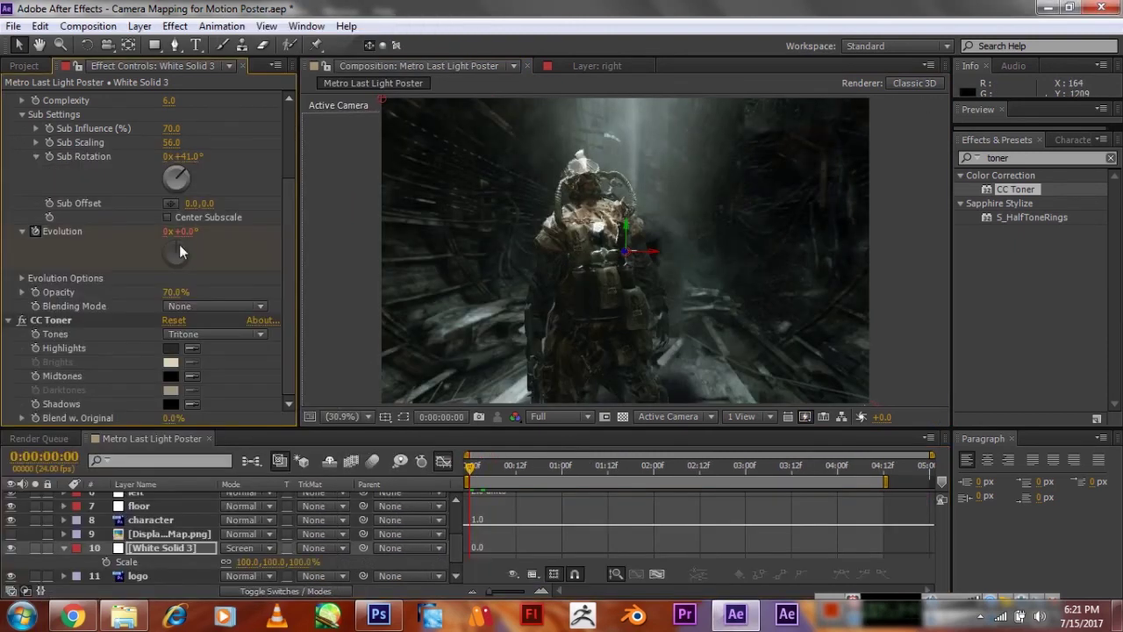
Re-enter the time*50 Evolution expression and play back the animated fog.
left_click(35, 231, "alt")
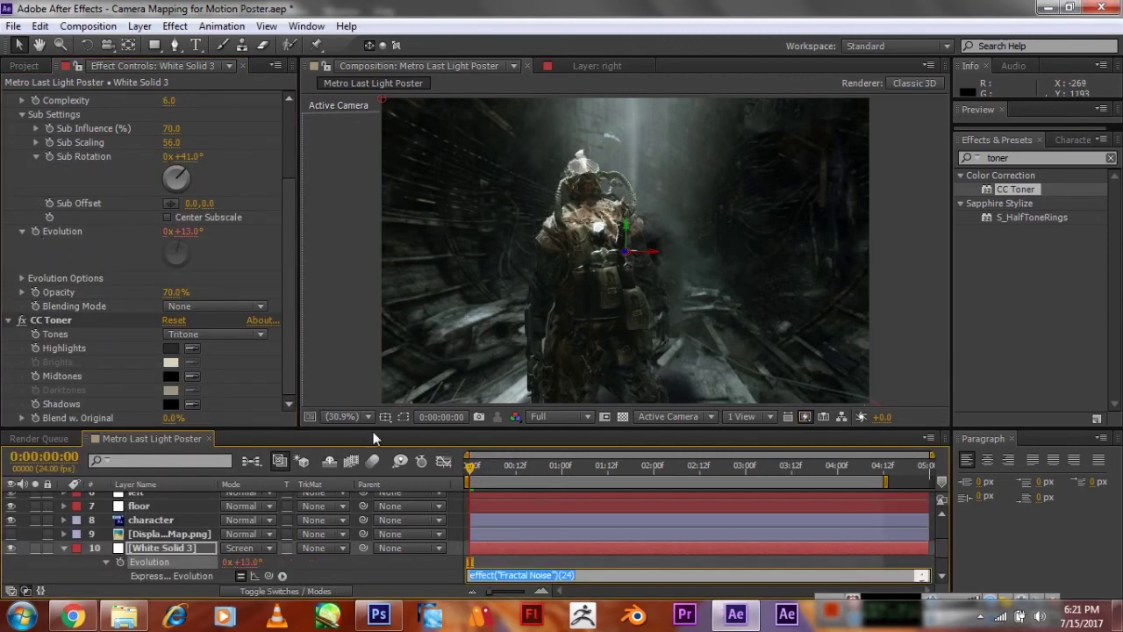
type("time*50")
key("KP_Enter")
key("space")
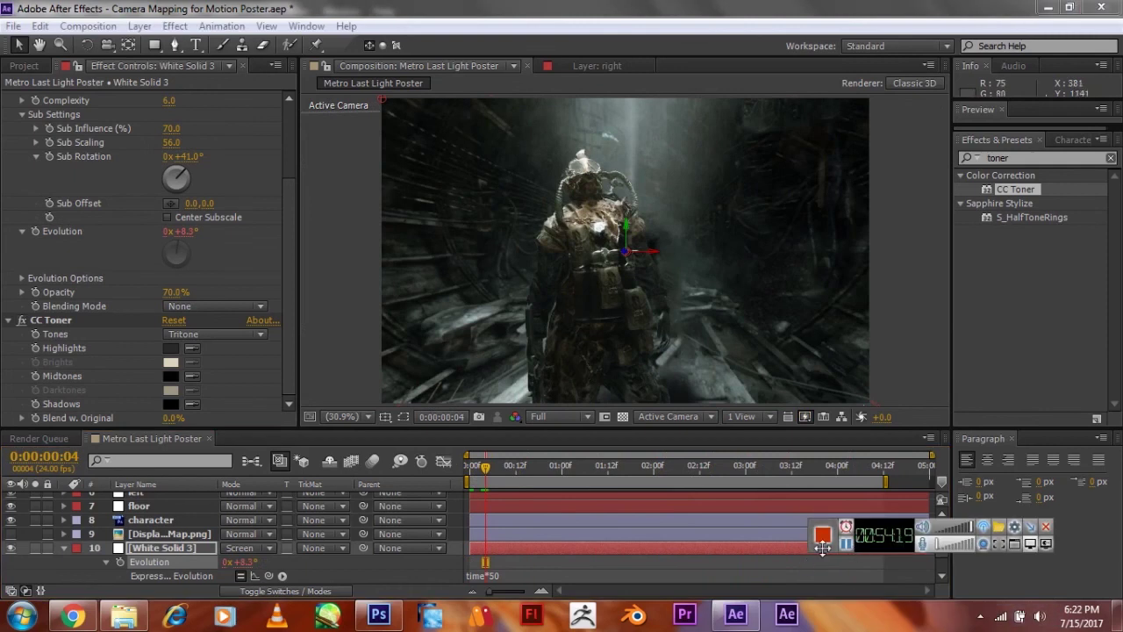
scroll(169, 527, "up", 5)
Pre-compose all poster layers into a precomp named 'final mapped poster'.
left_click(144, 498)
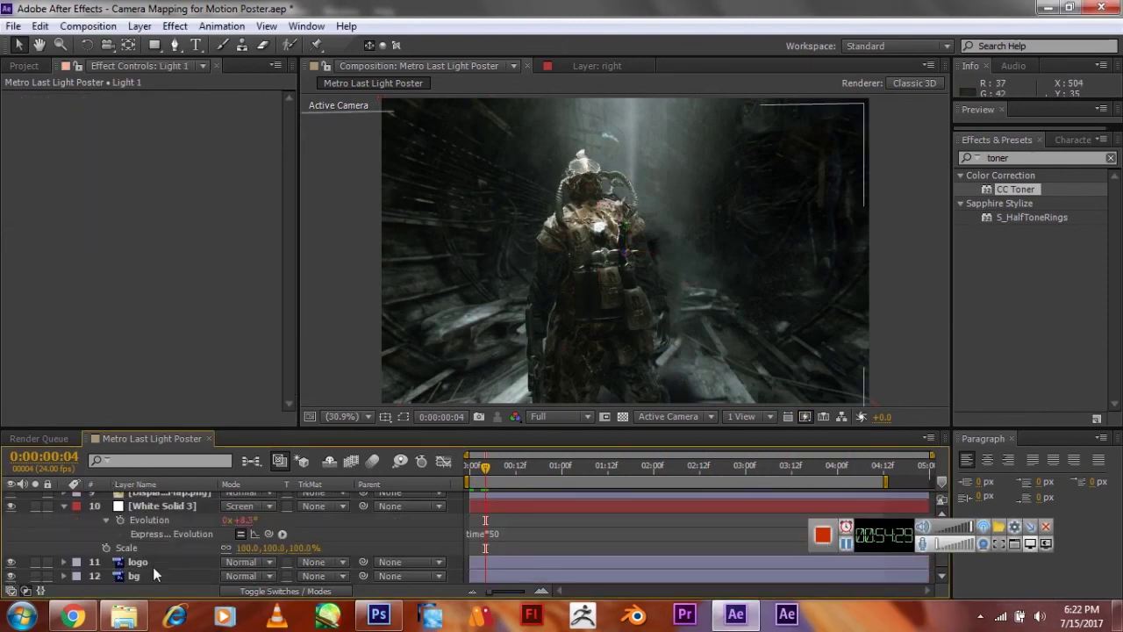
left_click(149, 512, "shift")
left_click(88, 27)
mouse_move(140, 26)
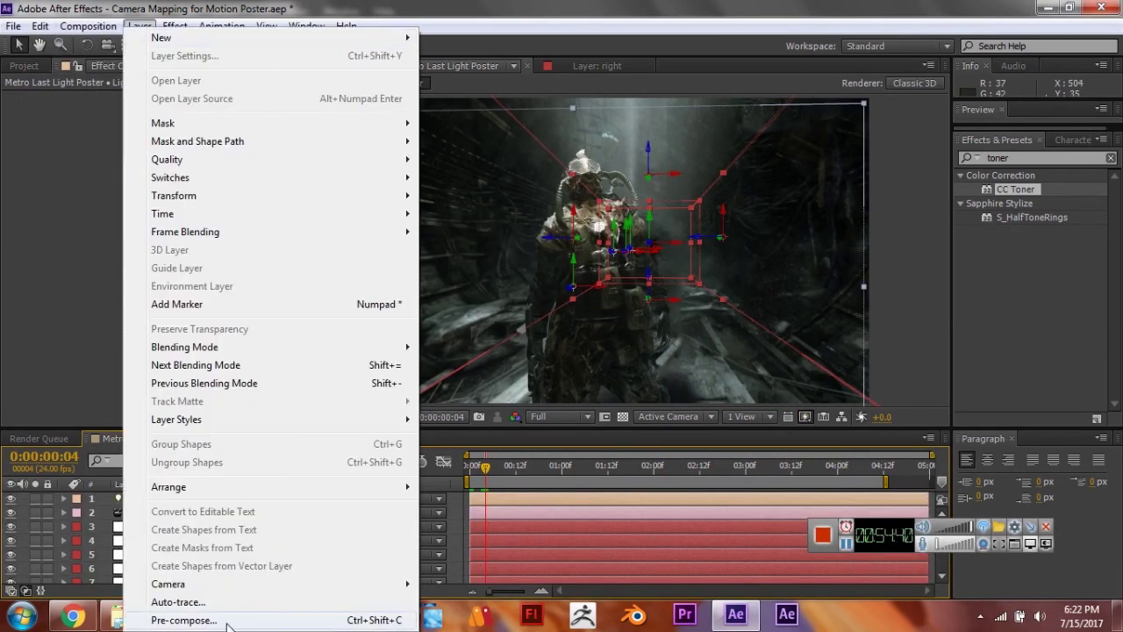
left_click(188, 611)
type("final mapped poster")
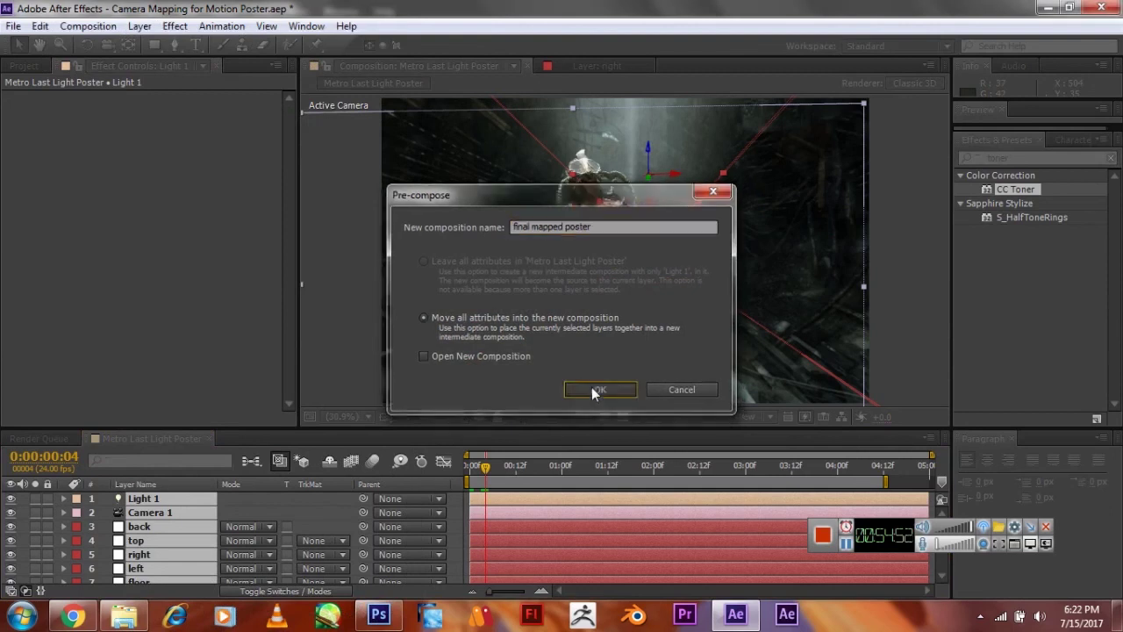
key("Return")
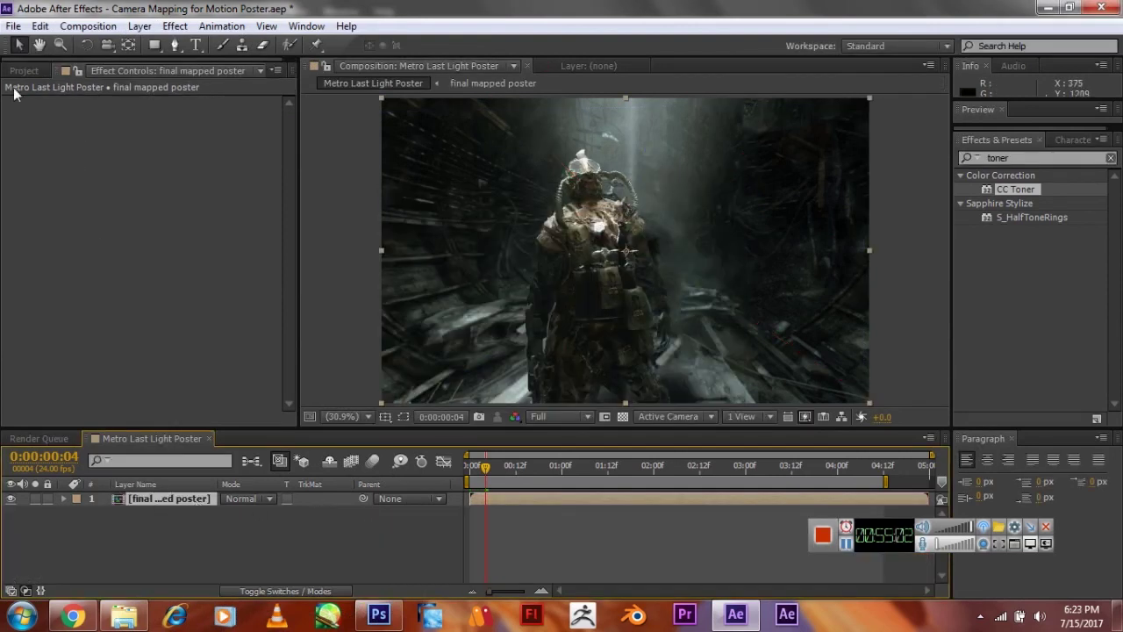
Create a new 1080p Comp 1 and place final mapped poster inside it.
key("ctrl+n")
left_click(535, 463)
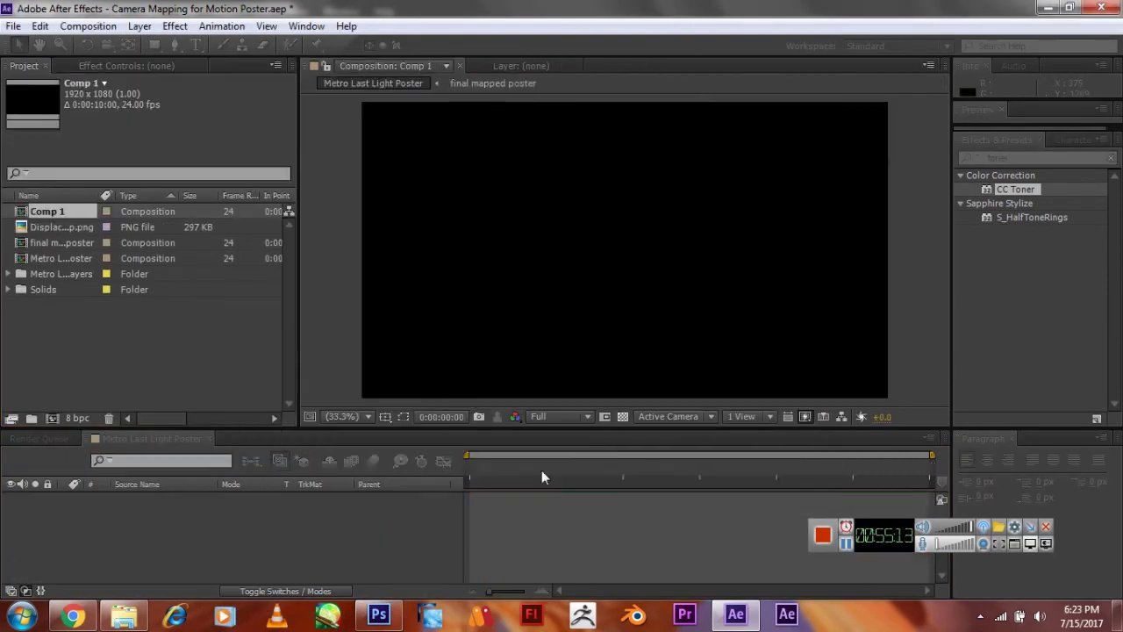
left_click_drag(64, 246, 630, 266)
scroll(630, 266, "down", 2)
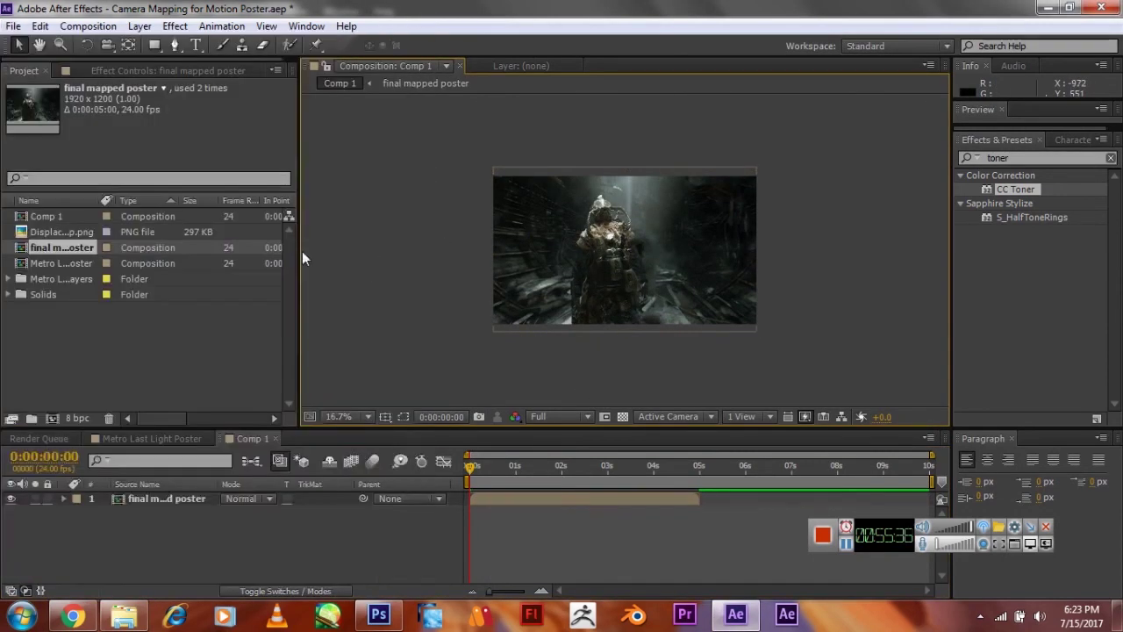
Add Comp 1 to the Render Queue with H.264 as the output format.
key("ctrl+m")
left_click(129, 544)
left_click(513, 105)
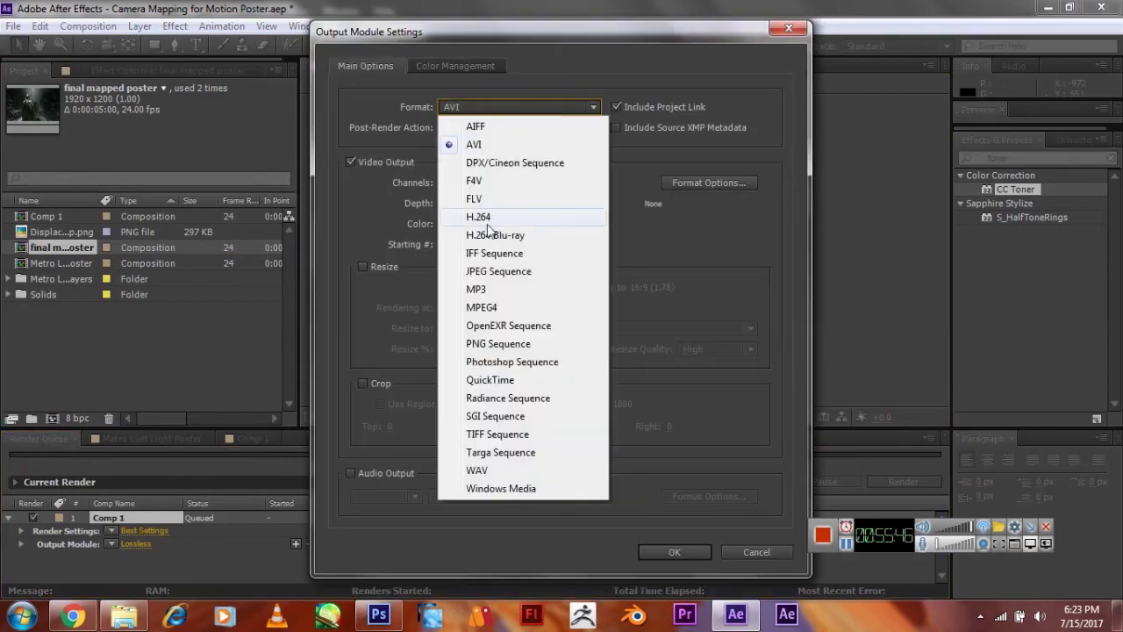
left_click(487, 219)
key("Return")
Save the render into the Motion Poster folder as 'Metro Last Light Poster'.
left_click(428, 544)
scroll(280, 210, "down", 5)
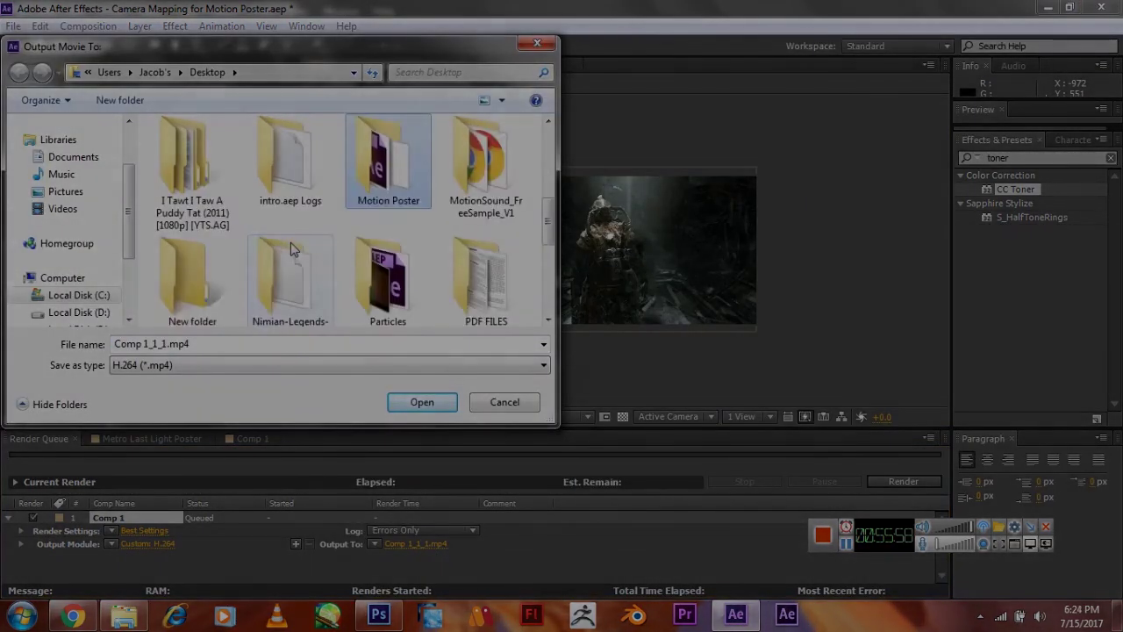
double_click(389, 140)
type("Metro Last Light Poster")
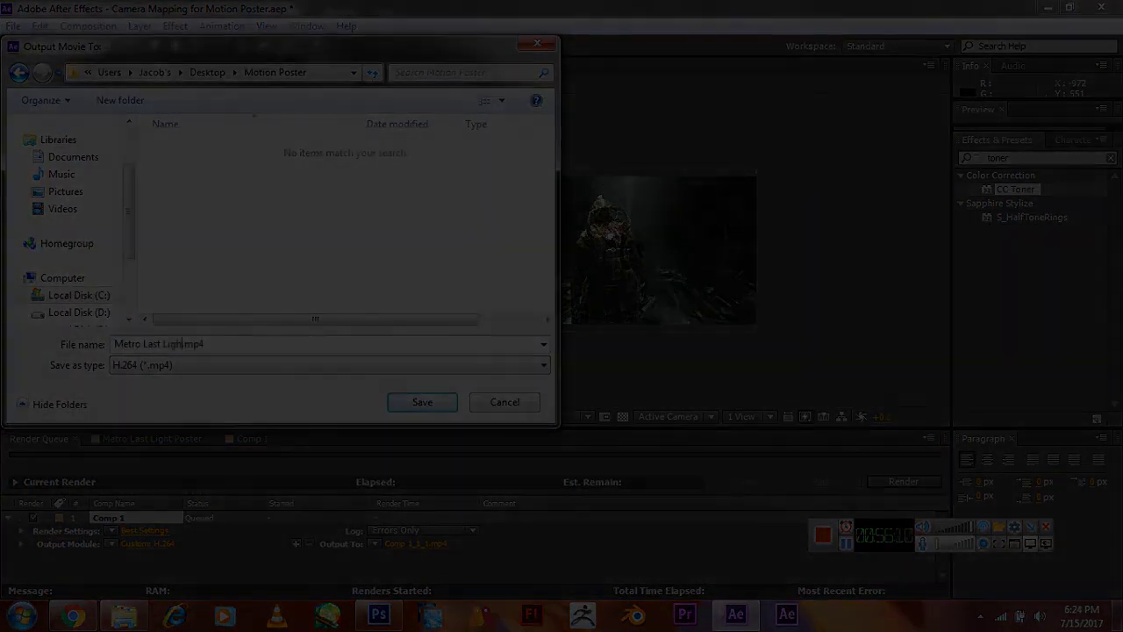